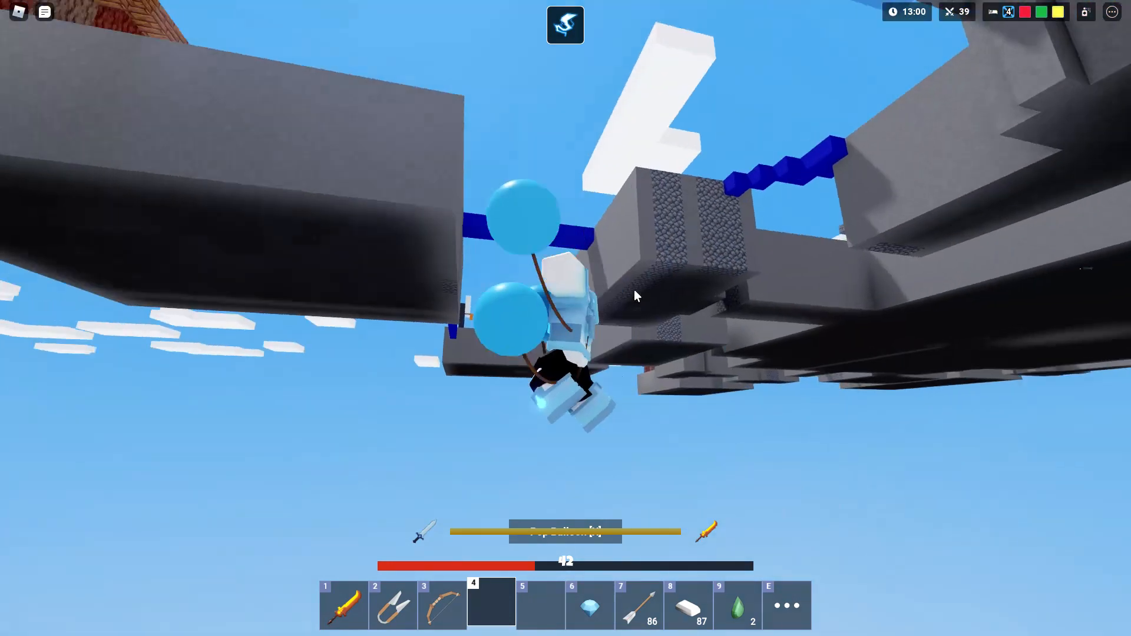
key("w")
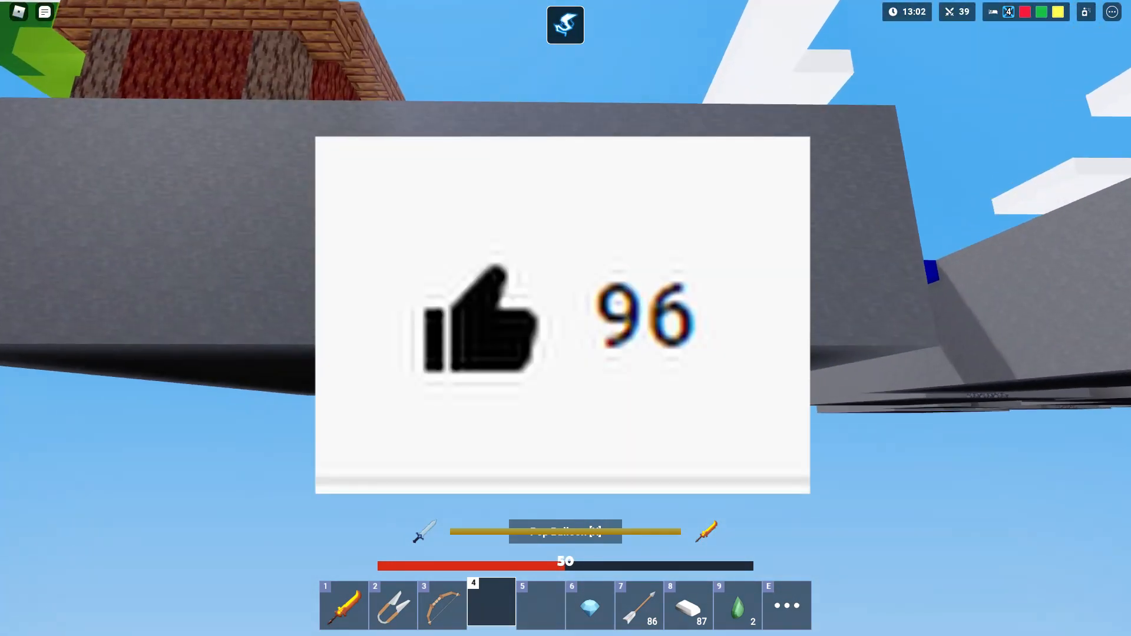
key("w")
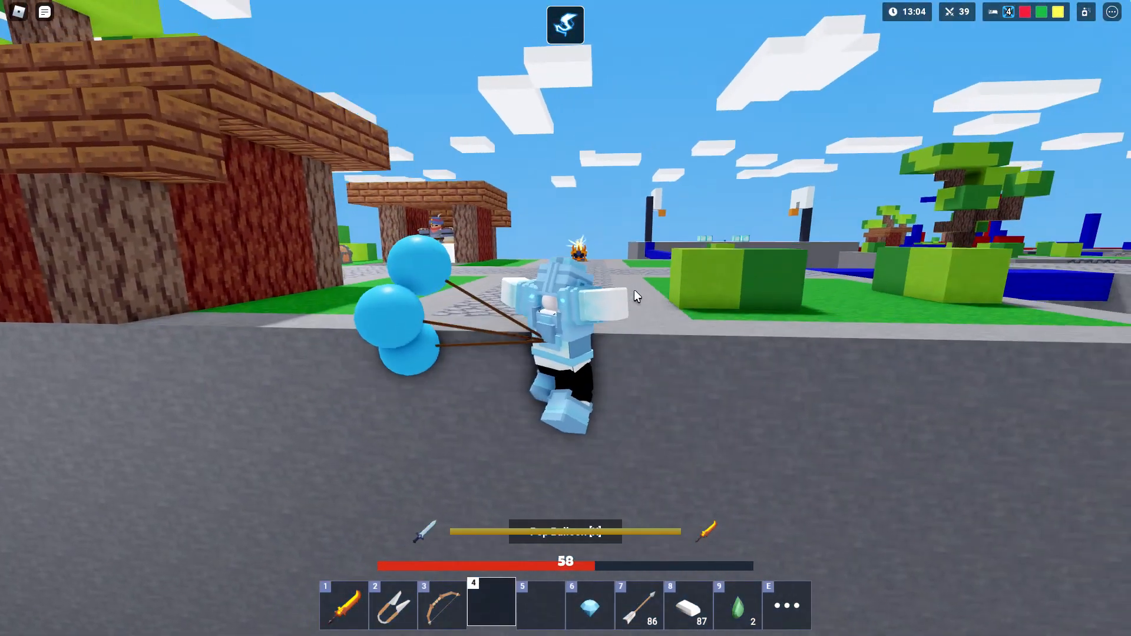
key("x")
key("x")
key("x")
key("w")
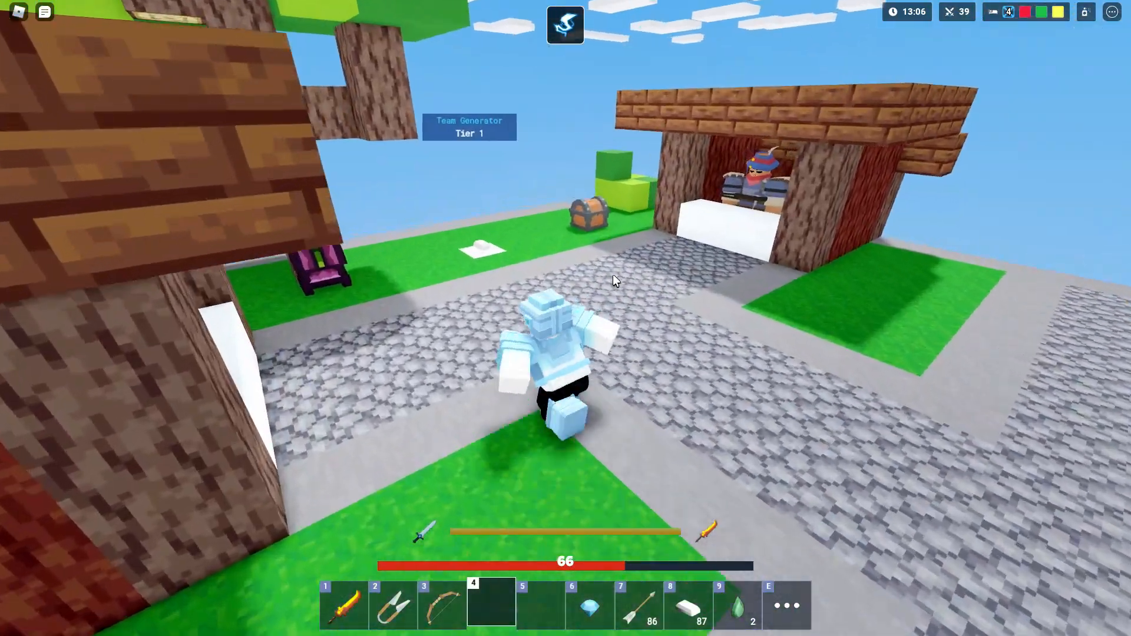
key("w")
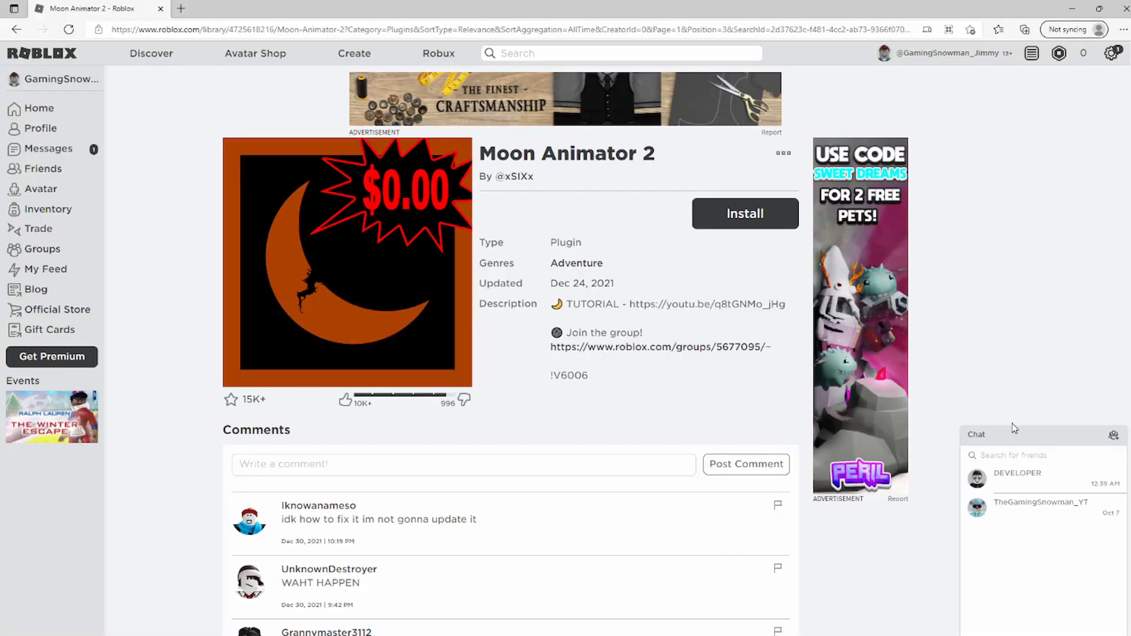
left_click(1013, 432)
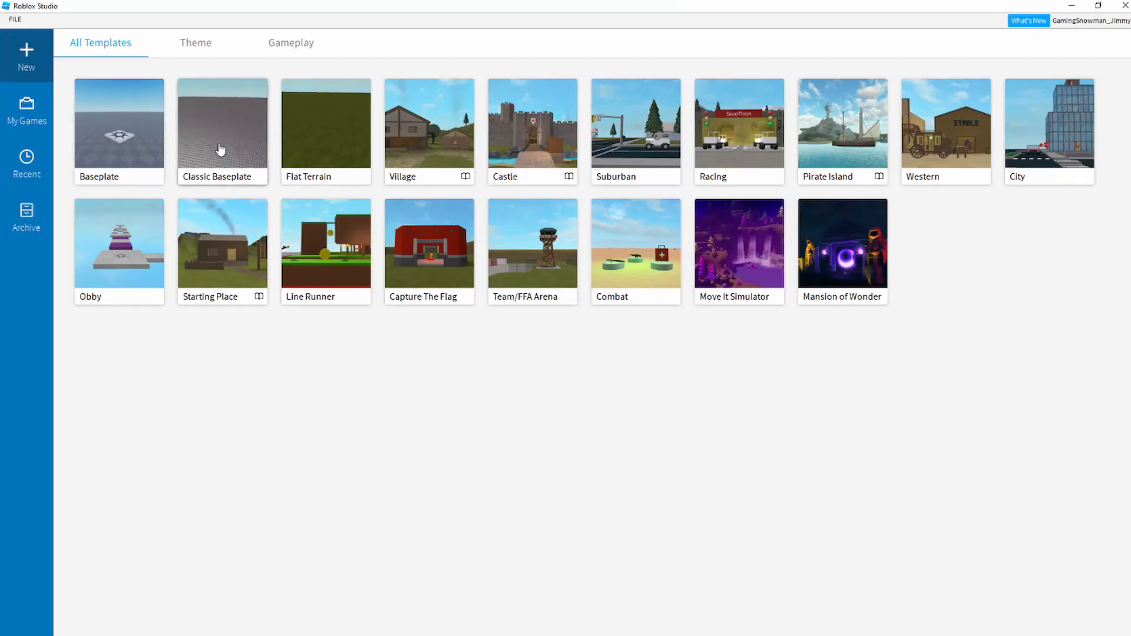
- Create a new place from the Classic Baseplate template and open Moon Animator's Character Inserter
left_click(225, 146)
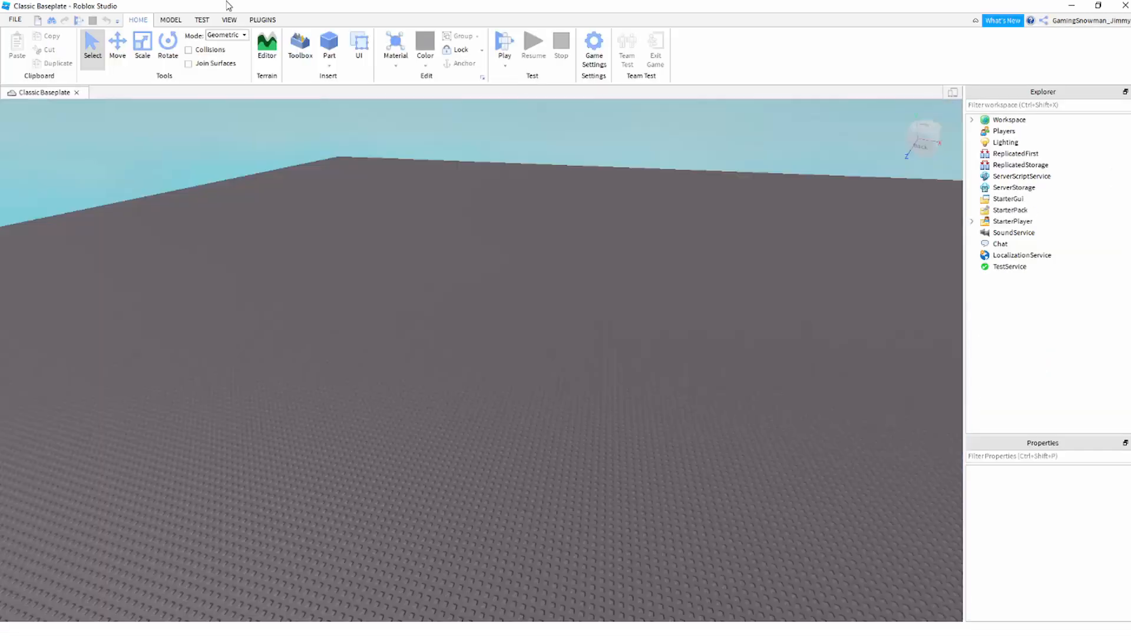
left_click(263, 20)
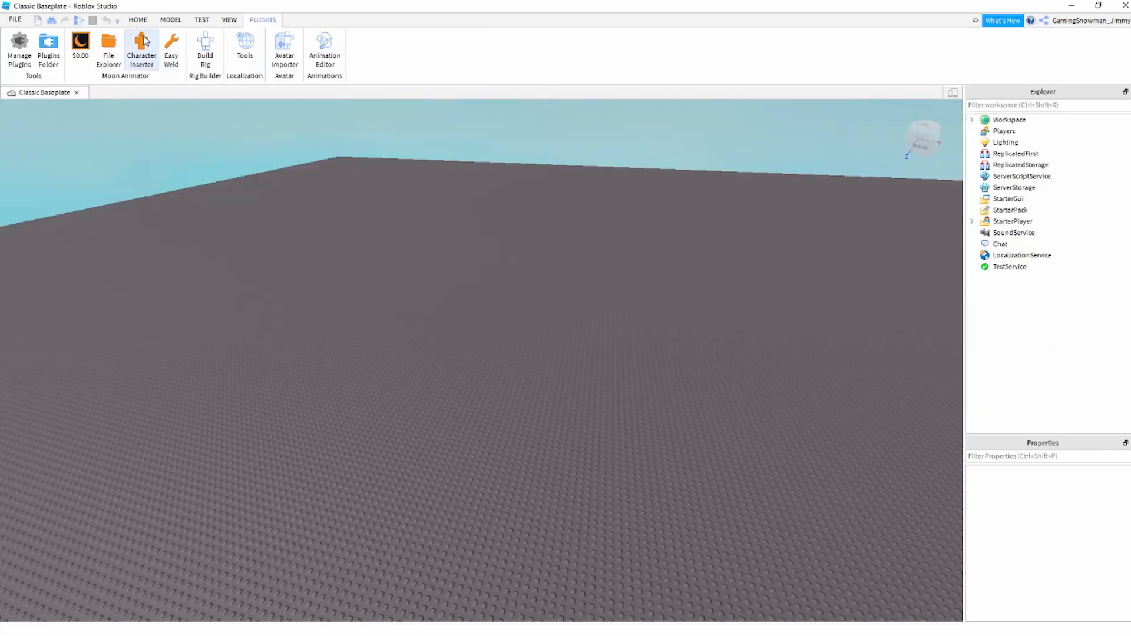
left_click(143, 47)
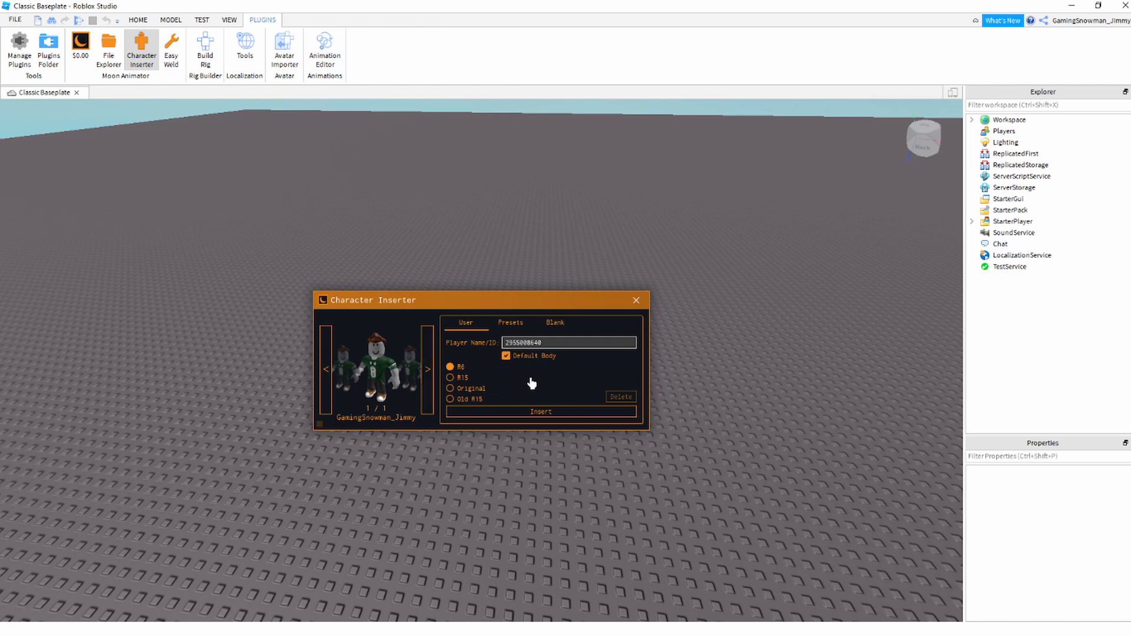
- Insert the player's avatar as an R6 character with the default body, and close the Character Inserter
left_click(530, 412)
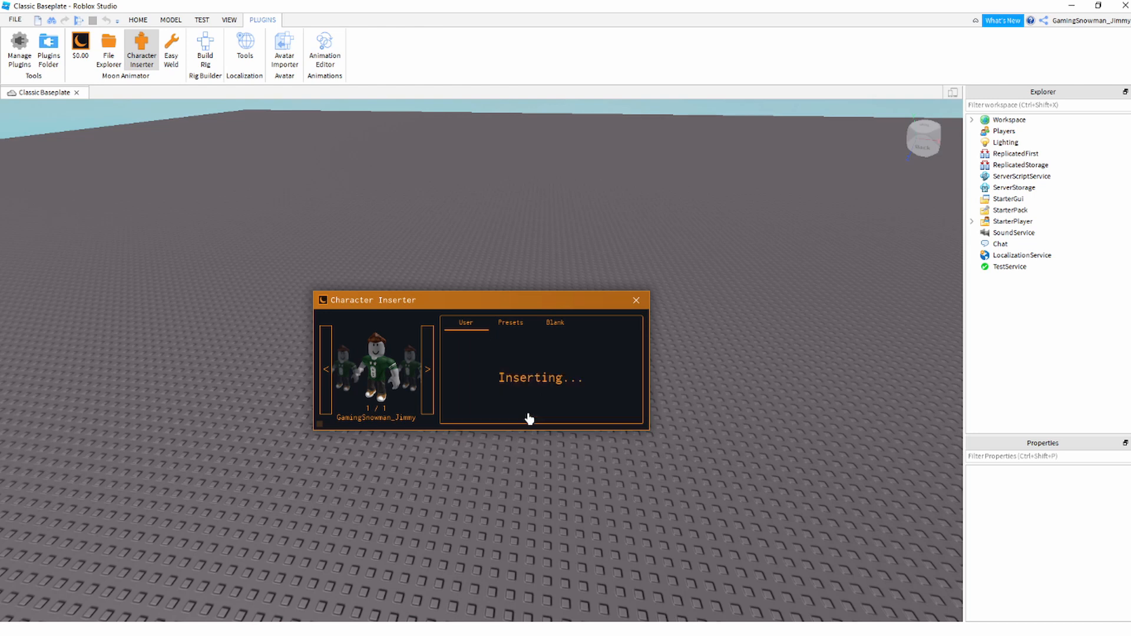
left_click(719, 339)
key("s")
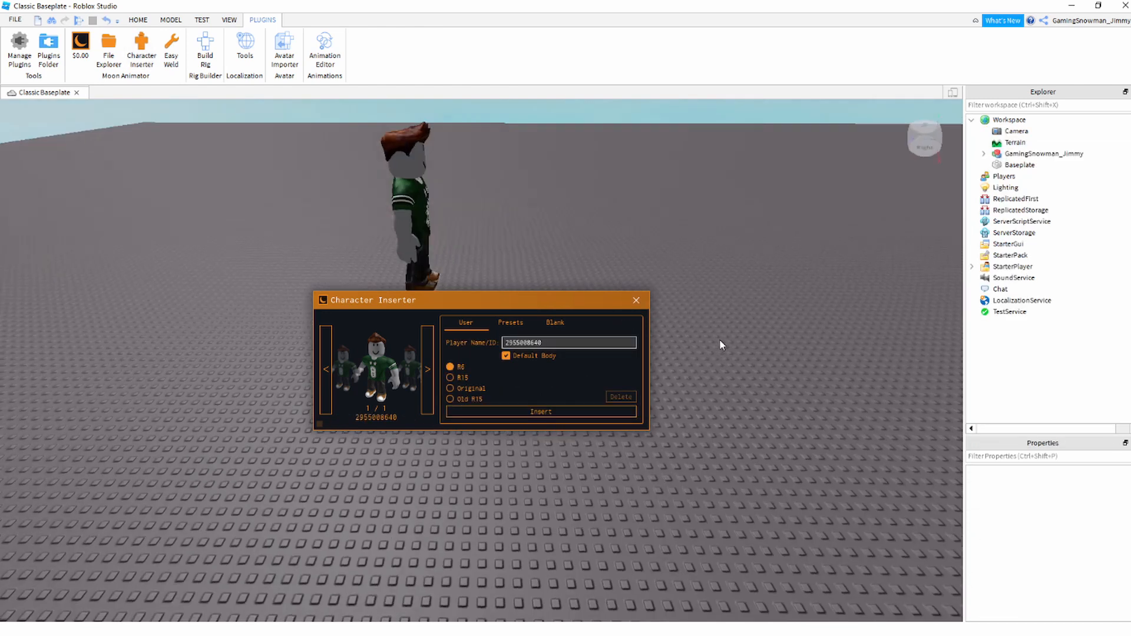
left_click(634, 301)
key("d")
scroll(659, 292, "down", 2)
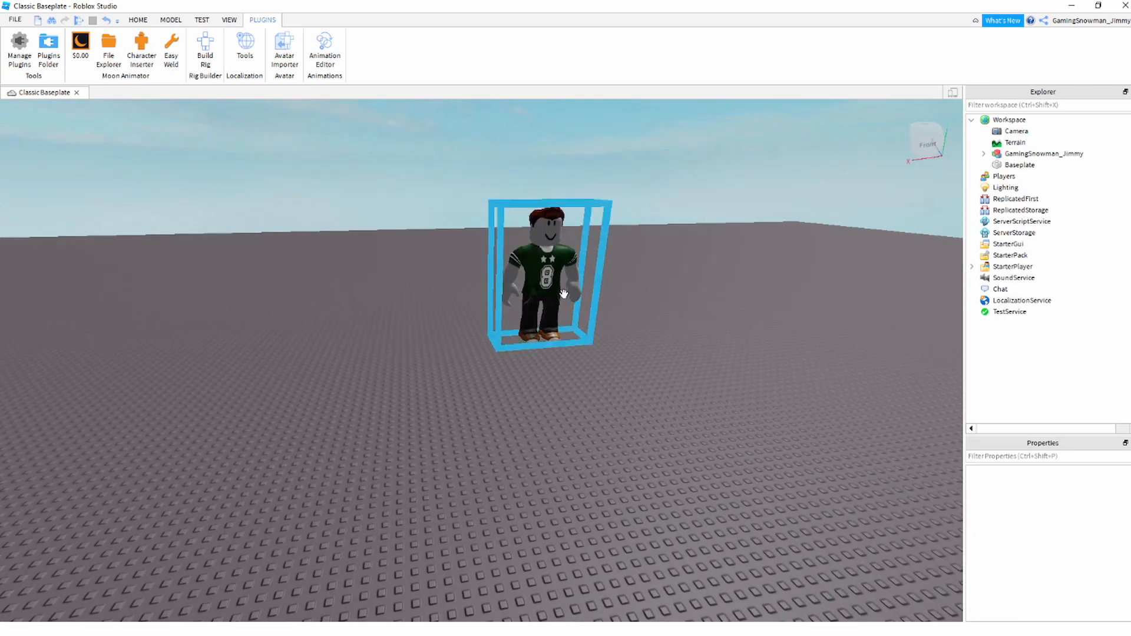
- Examine the inserted character from the front, up close and from farther away
left_click_drag(549, 282, 550, 390)
key("f")
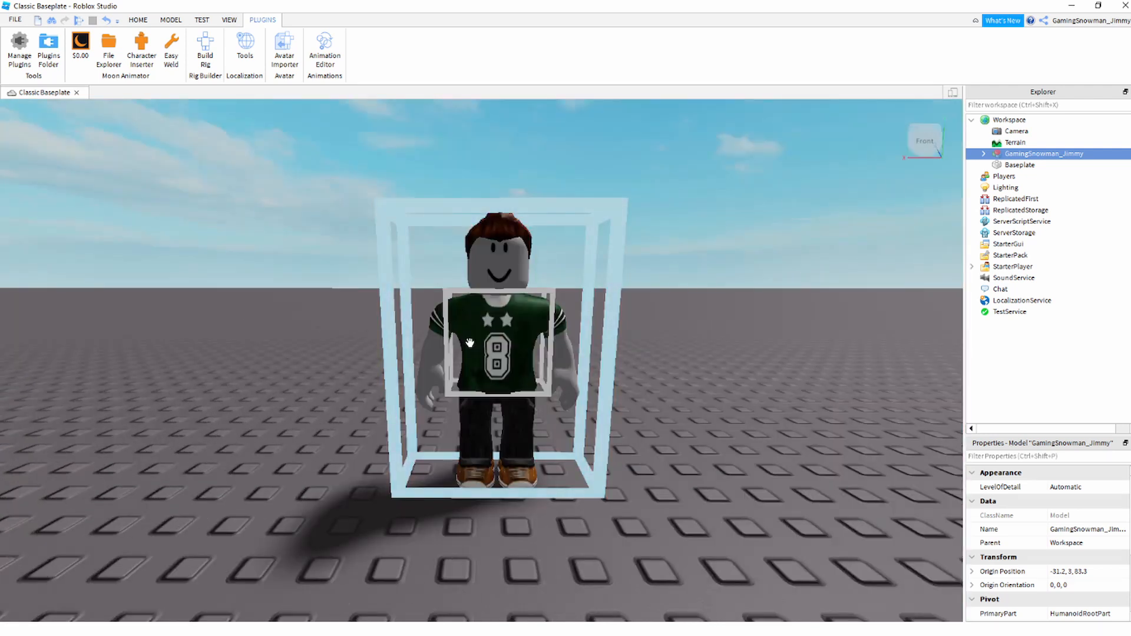
scroll(546, 302, "down", 3)
left_click(546, 303)
scroll(547, 303, "up", 2)
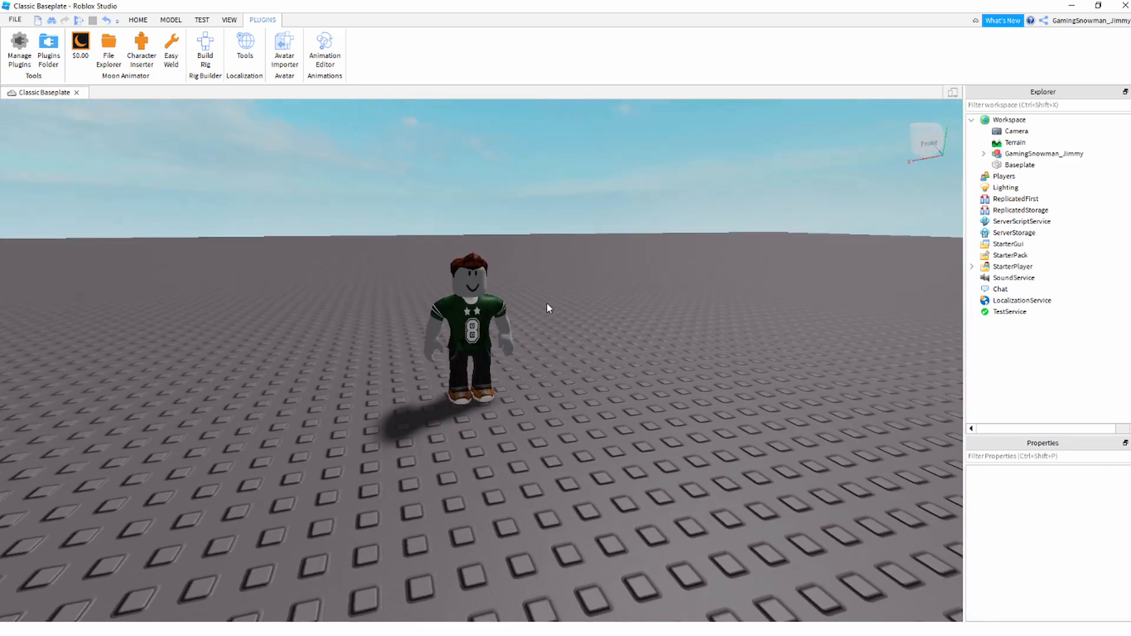
right_click(547, 308)
key("a")
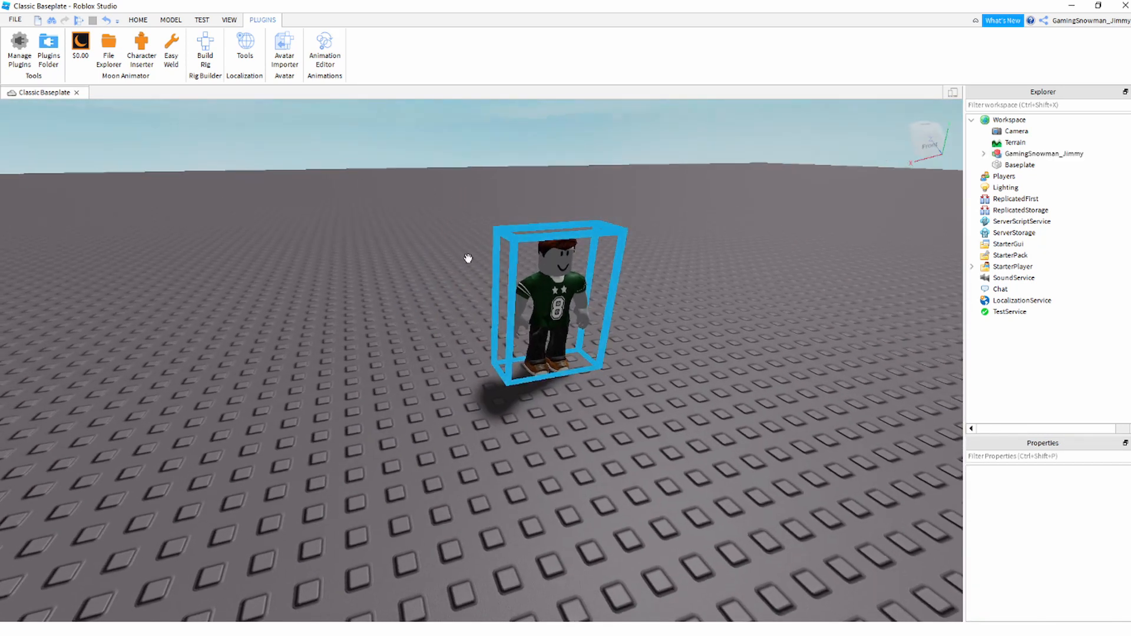
- Open Moon Animator and create a new file of type Animation named "uiehsuihf"
left_click(82, 46)
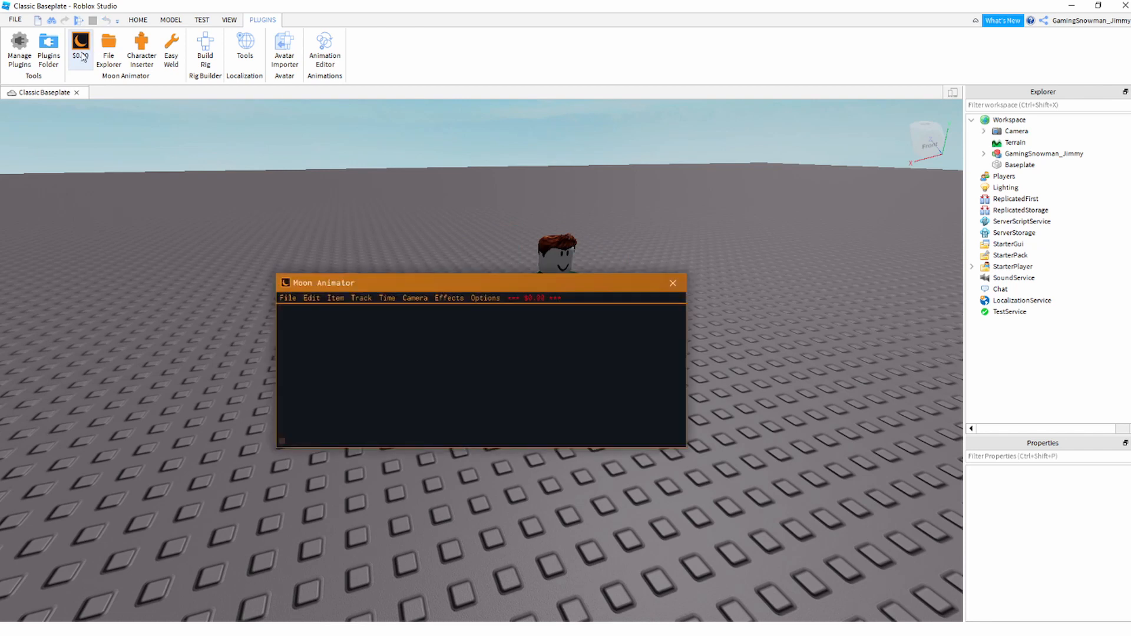
mouse_move(279, 274)
left_mouse_down()
mouse_move(260, 277)
mouse_move(274, 260)
left_mouse_up()
left_click_drag(374, 271, 430, 304)
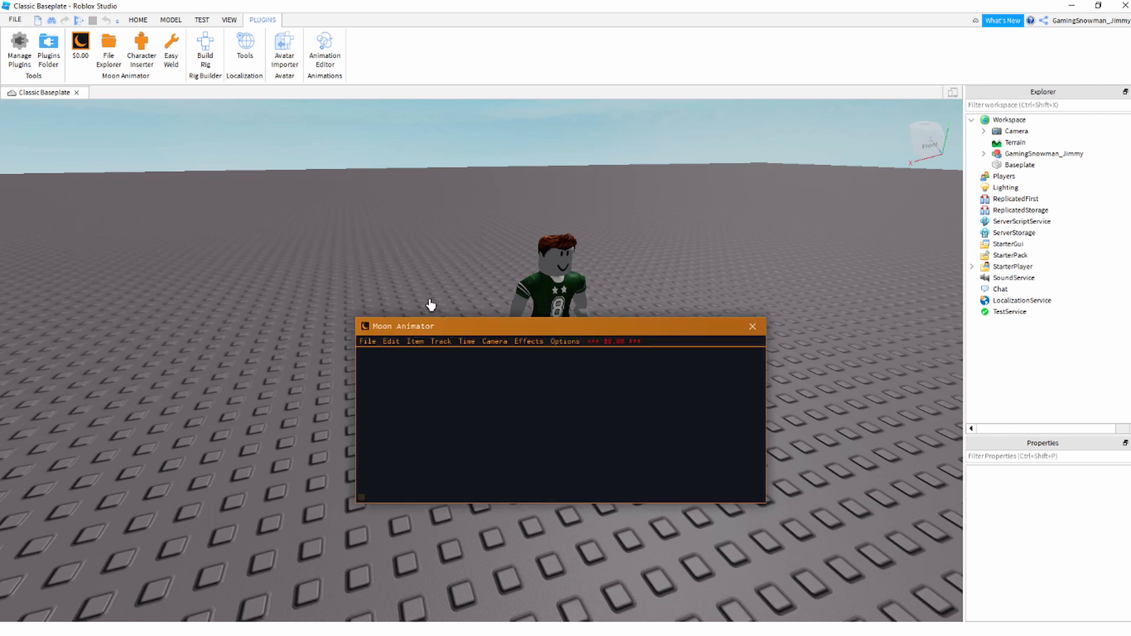
left_click(366, 342)
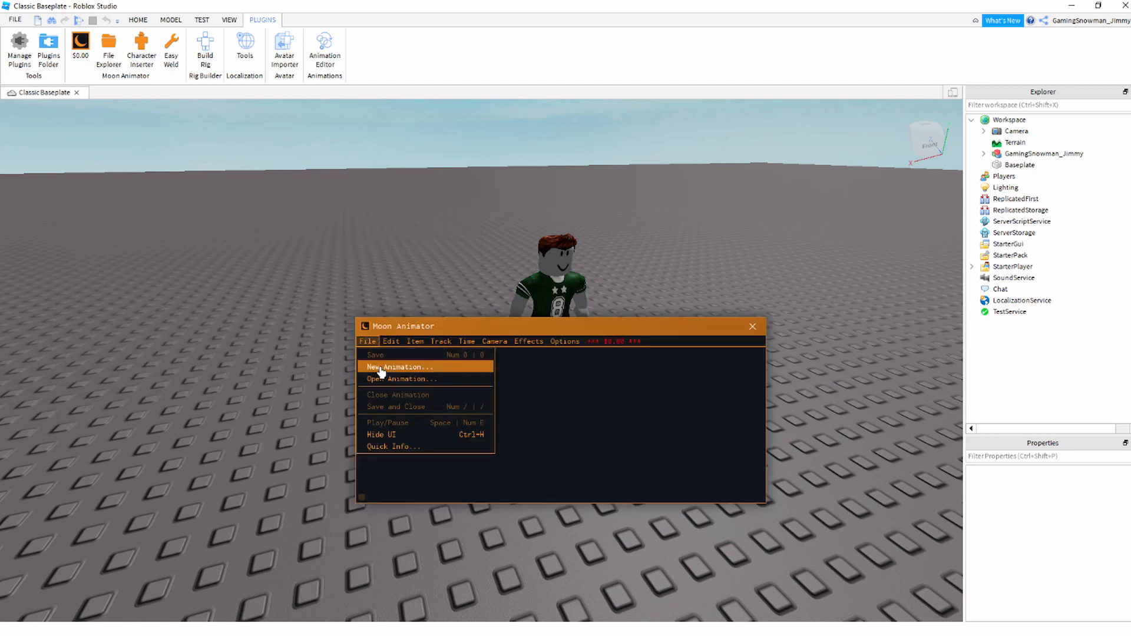
left_click(381, 372)
left_click(371, 385)
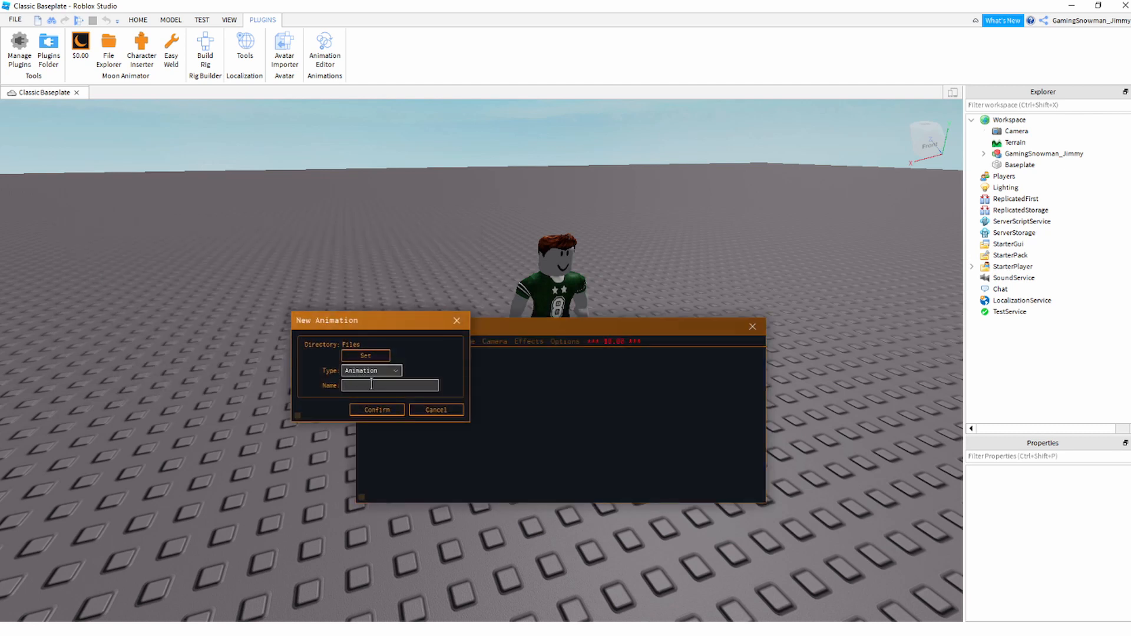
left_click(377, 410)
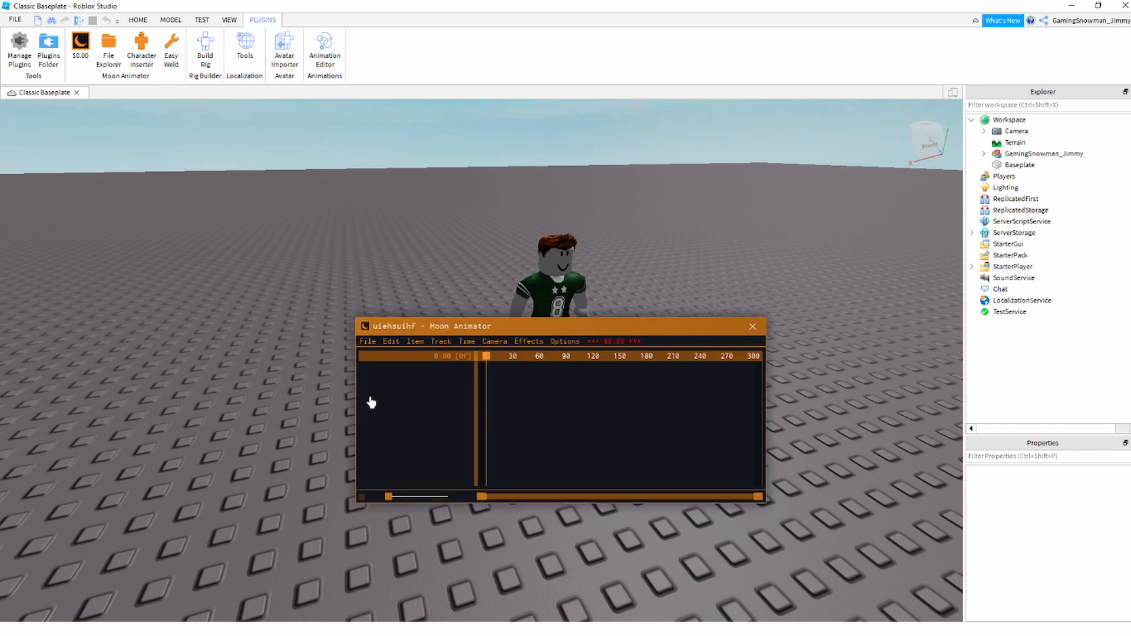
- Add the character to the animation with its Rig and CFrame properties, and move the animator window clear of the character
left_click(364, 357)
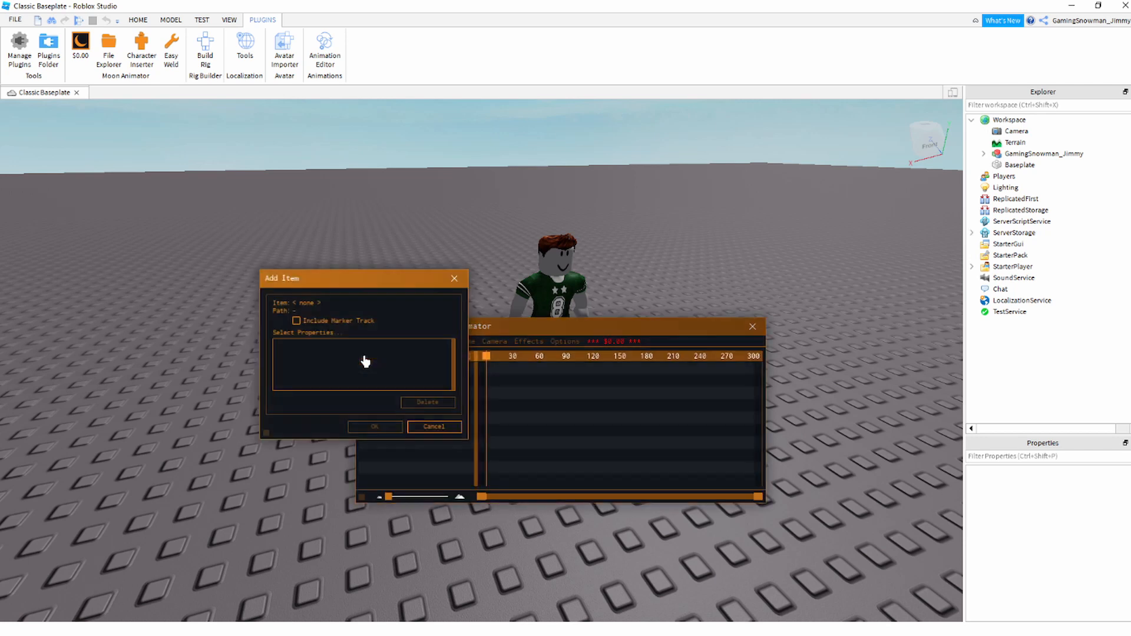
left_click(530, 289)
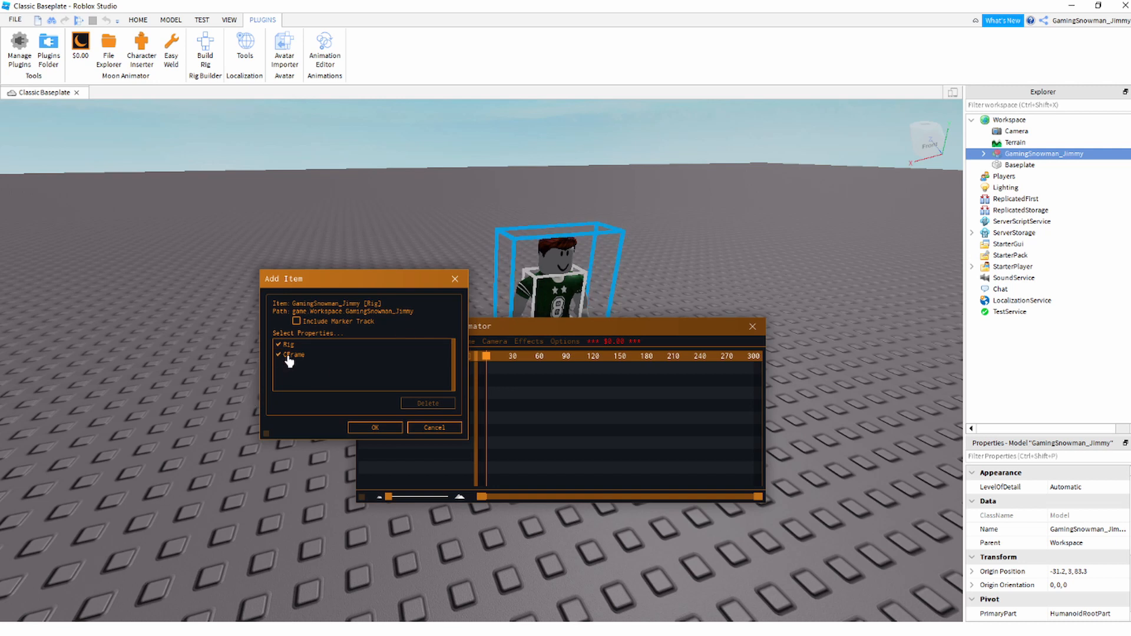
left_click(365, 429)
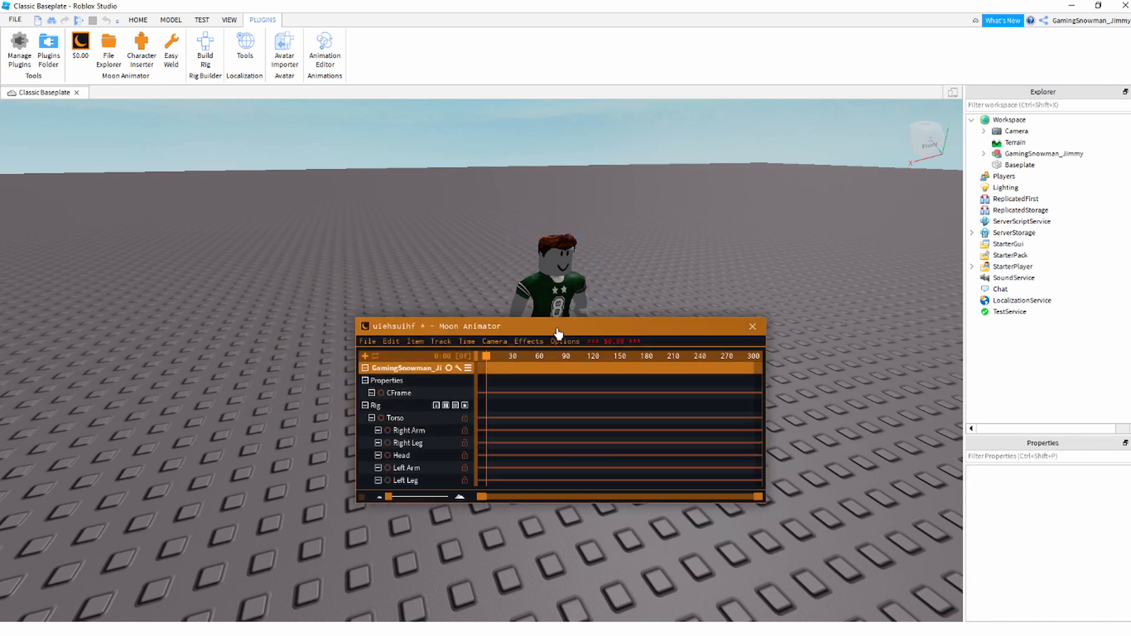
left_click_drag(560, 329, 116, 543)
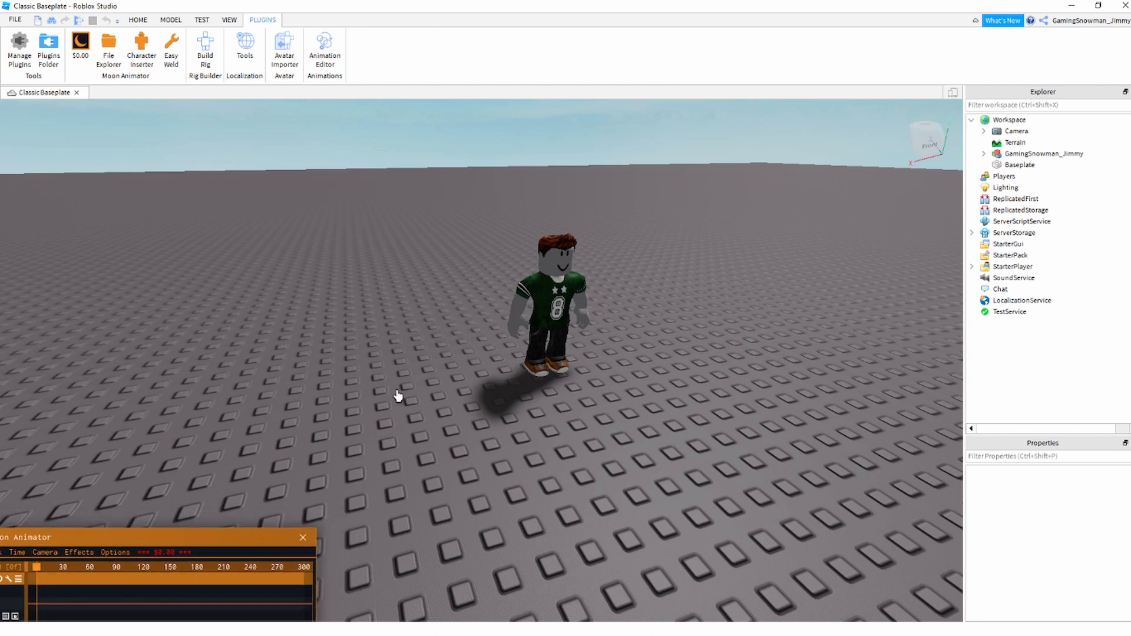
- Pose the character's right arm by rotating it up until it points straight forward, and deselect it
scroll(560, 318, "up", 3)
scroll(560, 323, "down", 2)
scroll(539, 278, "up", 3)
left_click(539, 278)
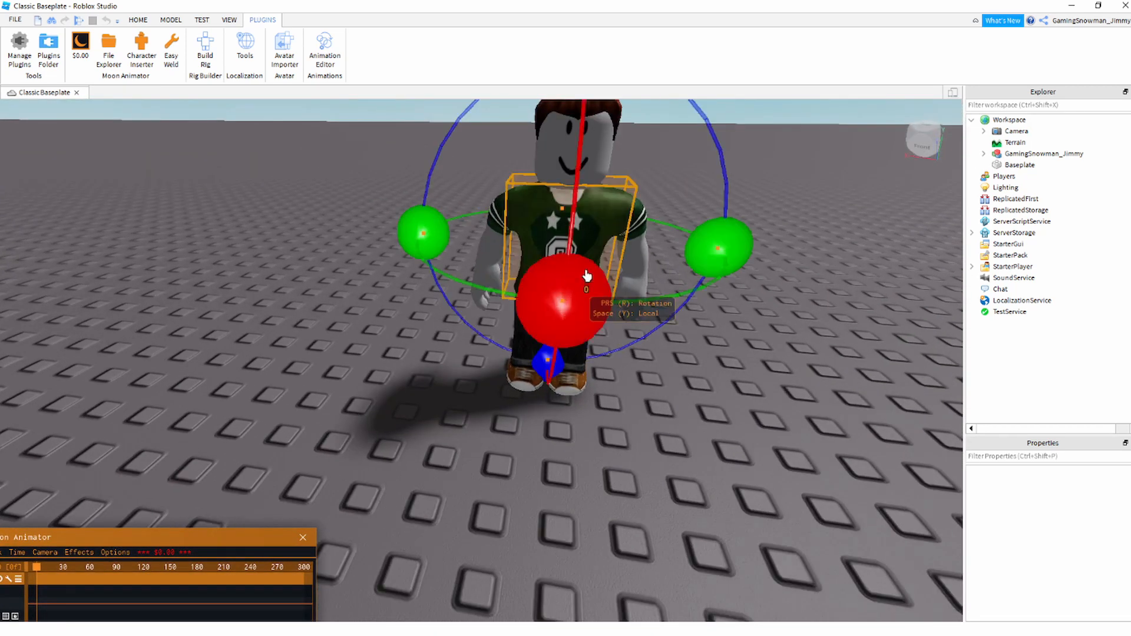
left_click(695, 368)
key("a")
left_click(510, 340)
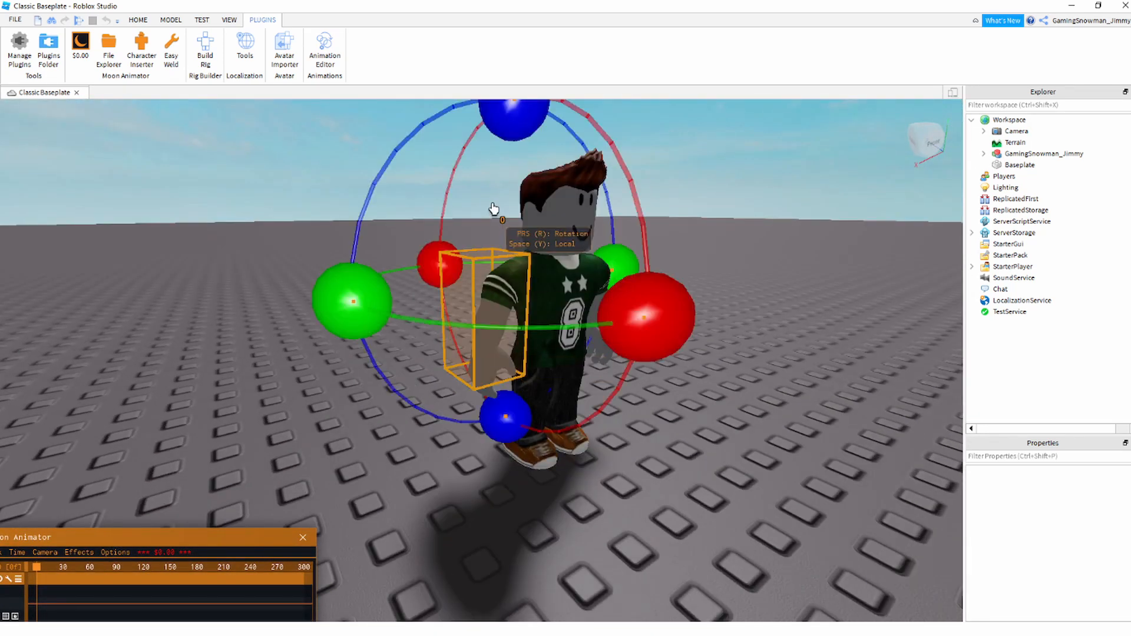
scroll(567, 266, "down", 3)
key("a")
left_click_drag(392, 224, 400, 146)
left_click_drag(313, 330, 321, 395)
key("d")
left_click(621, 384)
- Check the character's raised-arm pose from the front and from the side
key("d")
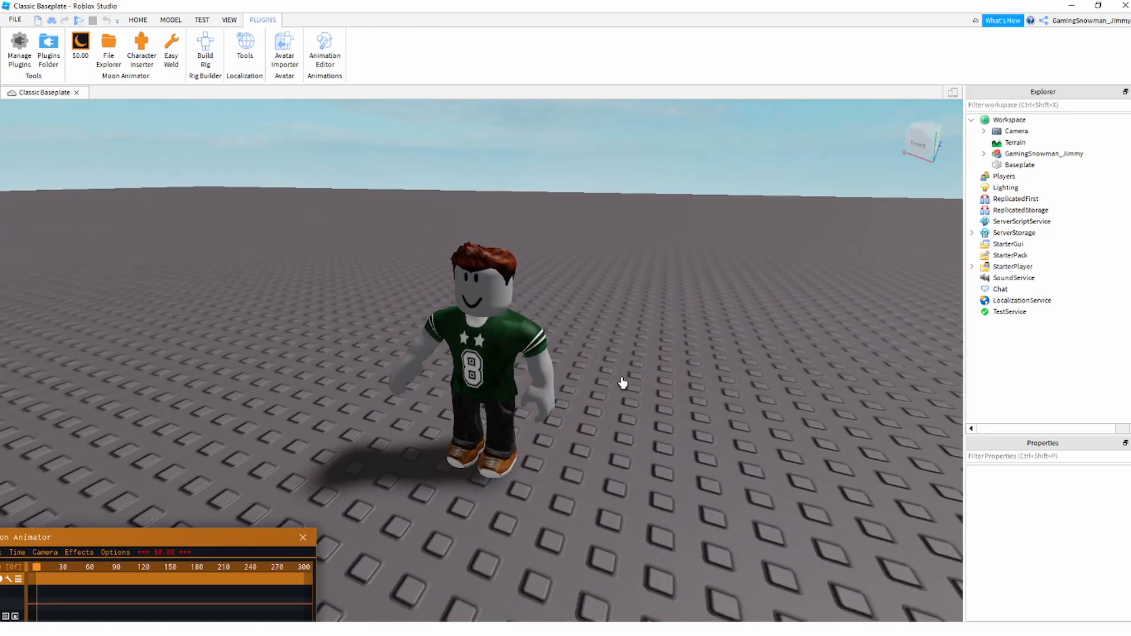
left_click(622, 424)
left_click(650, 433)
key("d")
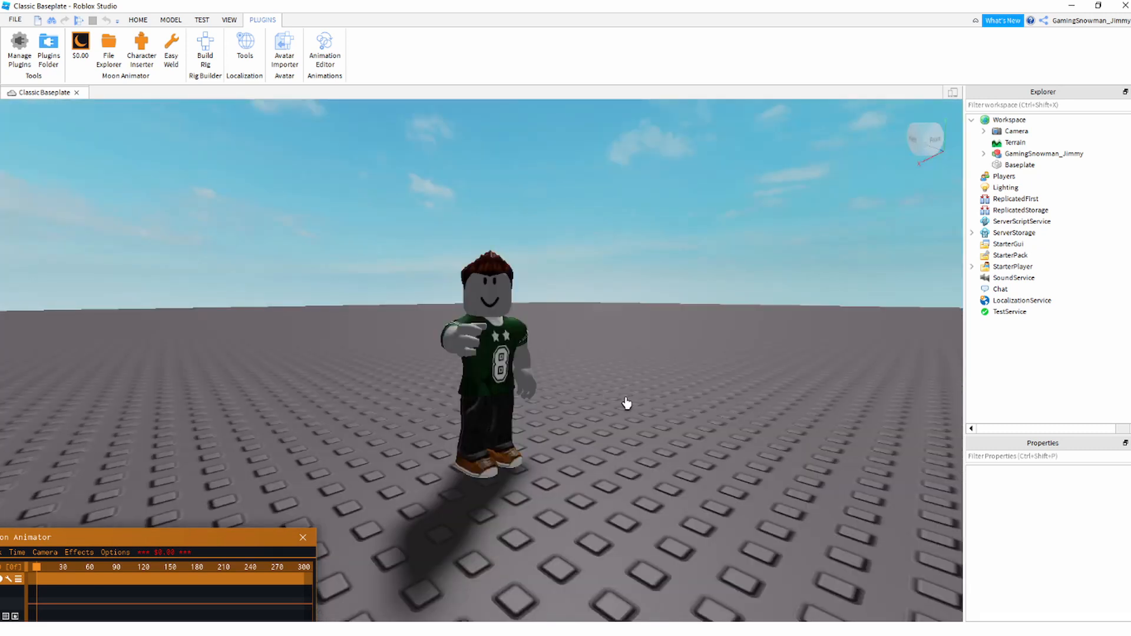
scroll(681, 398, "down", 3)
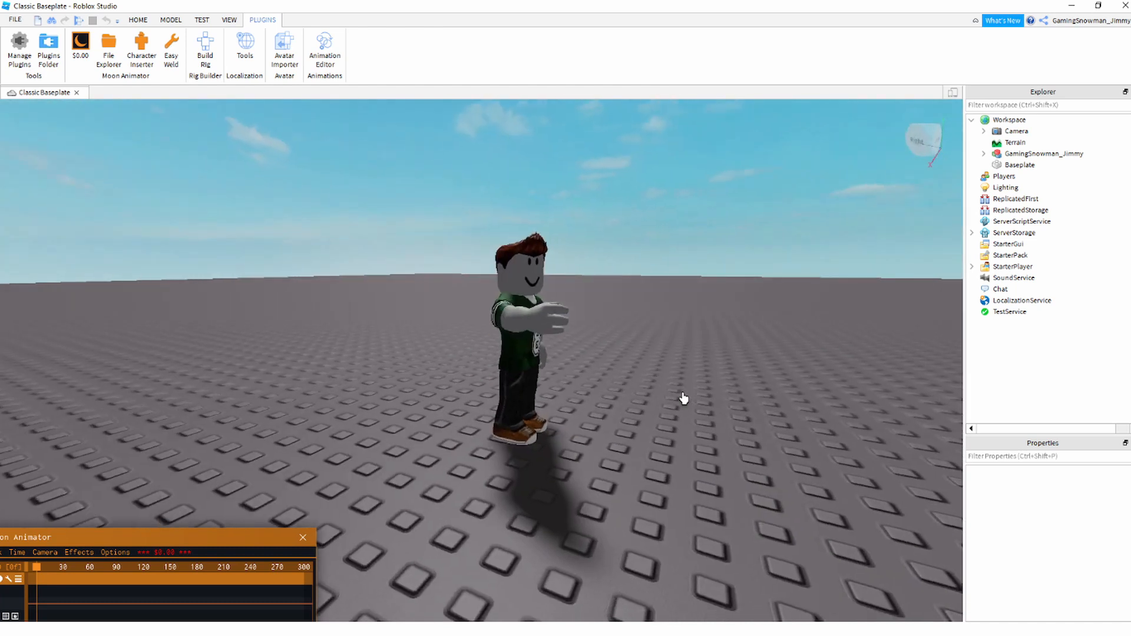
scroll(683, 398, "up", 3)
key("a")
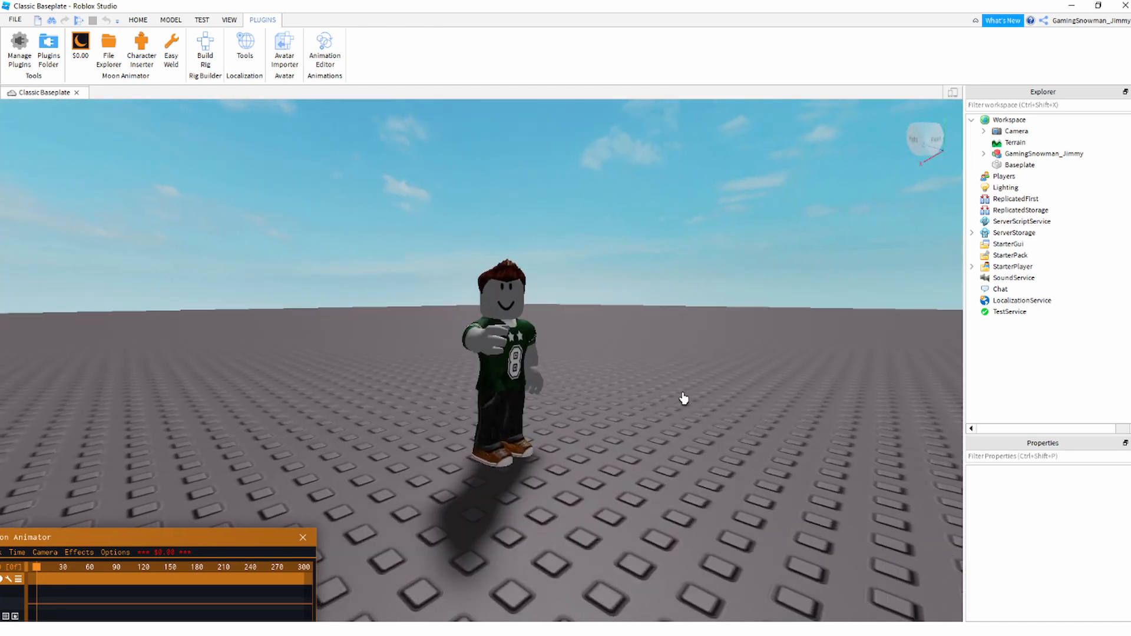
- Select the posed character with the Select tool and group it into a model
left_click(137, 20)
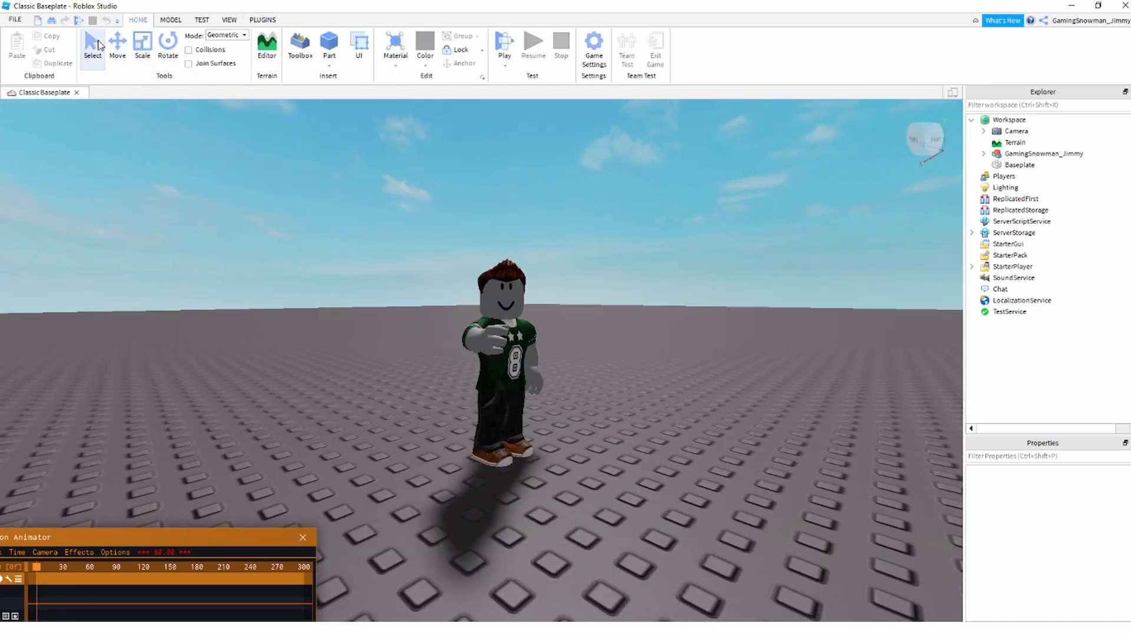
left_click(92, 47)
left_click(500, 406)
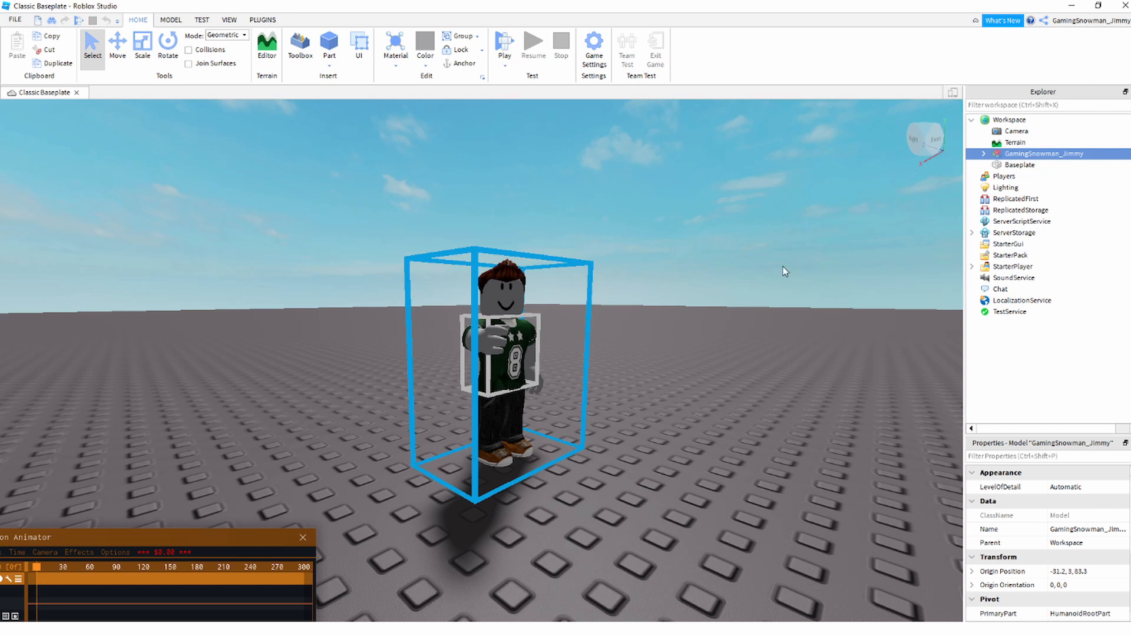
key("ctrl+g")
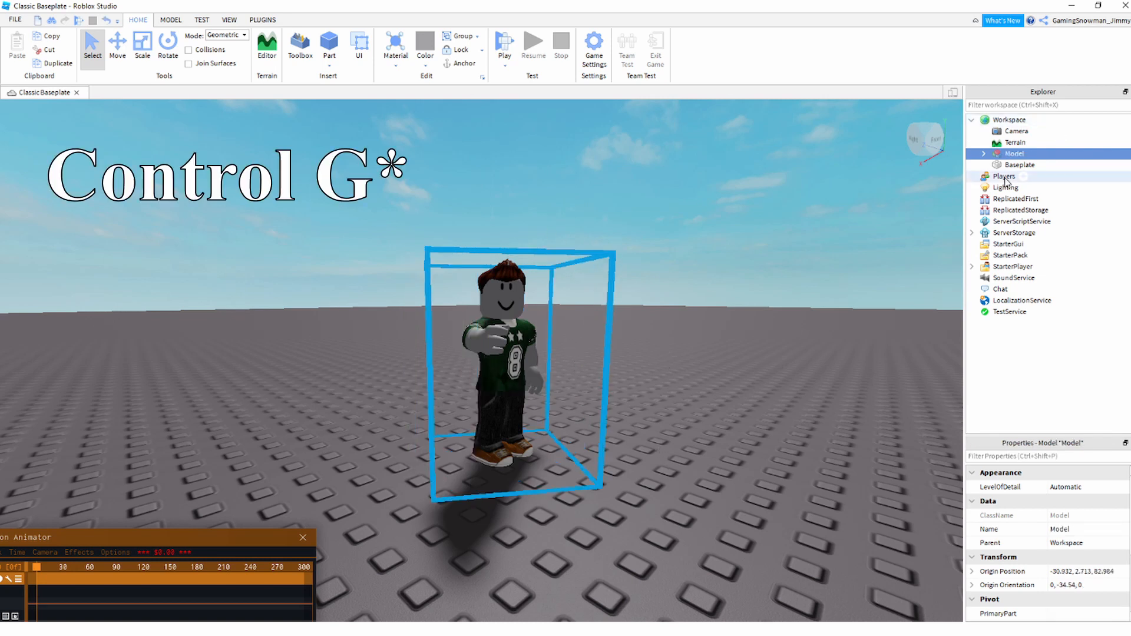
- Export the grouped character model as an OBJ file named "alt pointing at cam" into the Roblox Renders folder in Downloads
right_click(1065, 155)
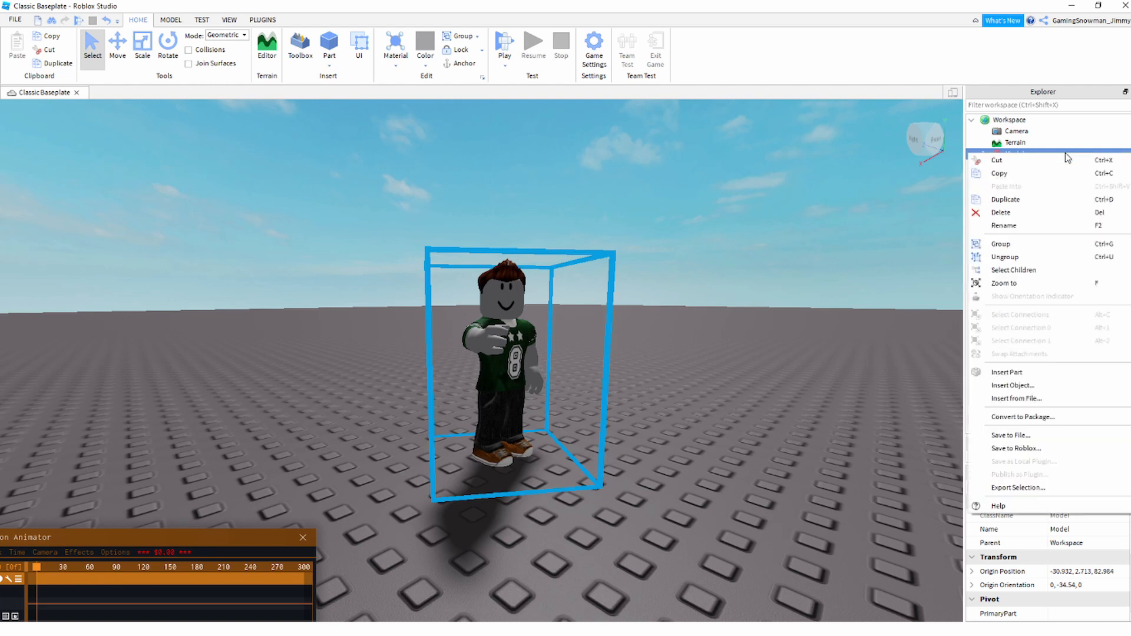
left_click(1025, 487)
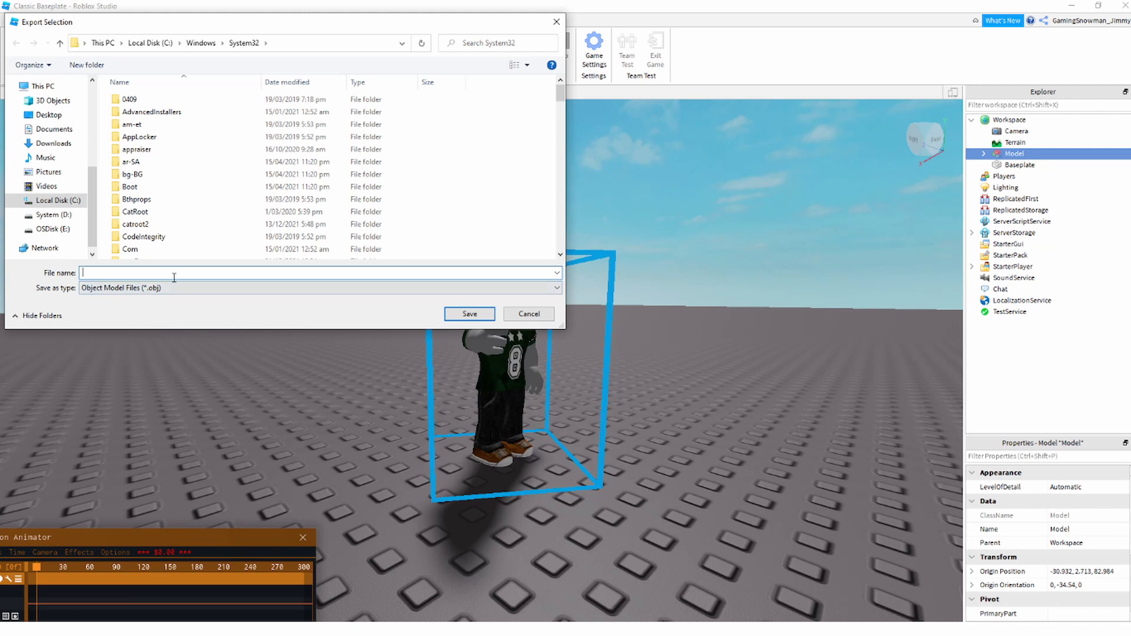
left_click(47, 145)
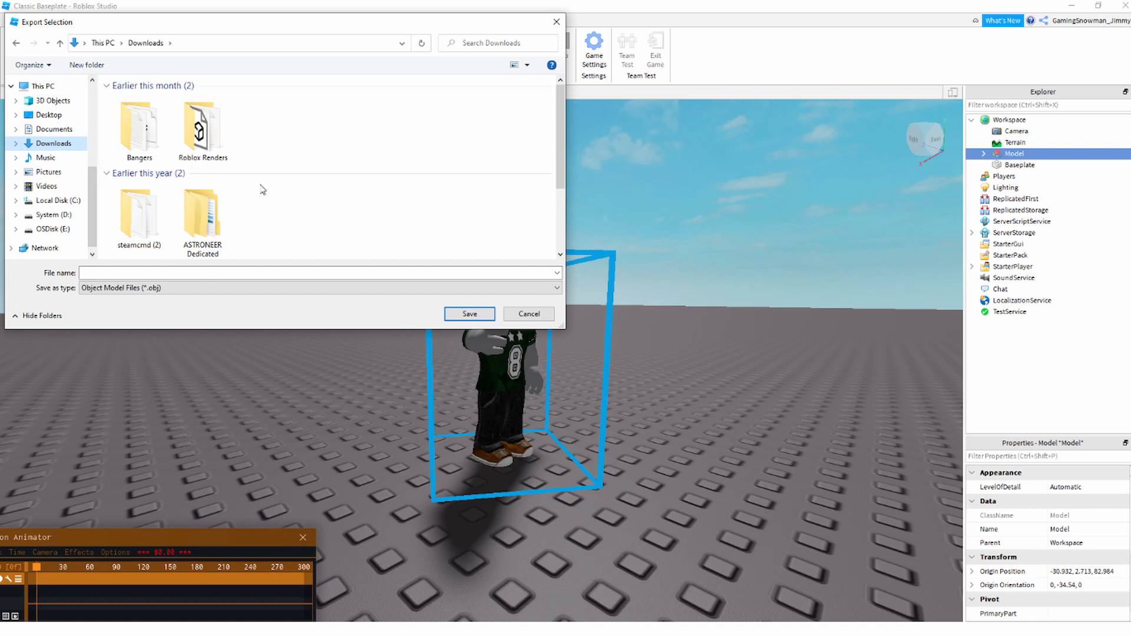
double_click(200, 132)
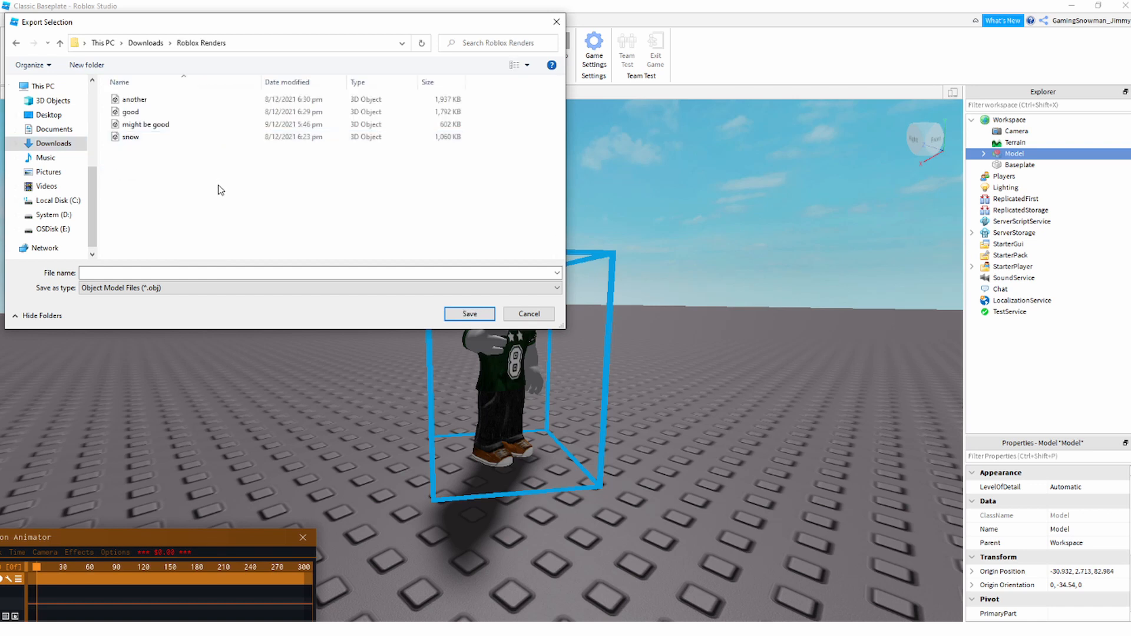
left_click(156, 273)
type("alt pointing at cam")
left_click(476, 315)
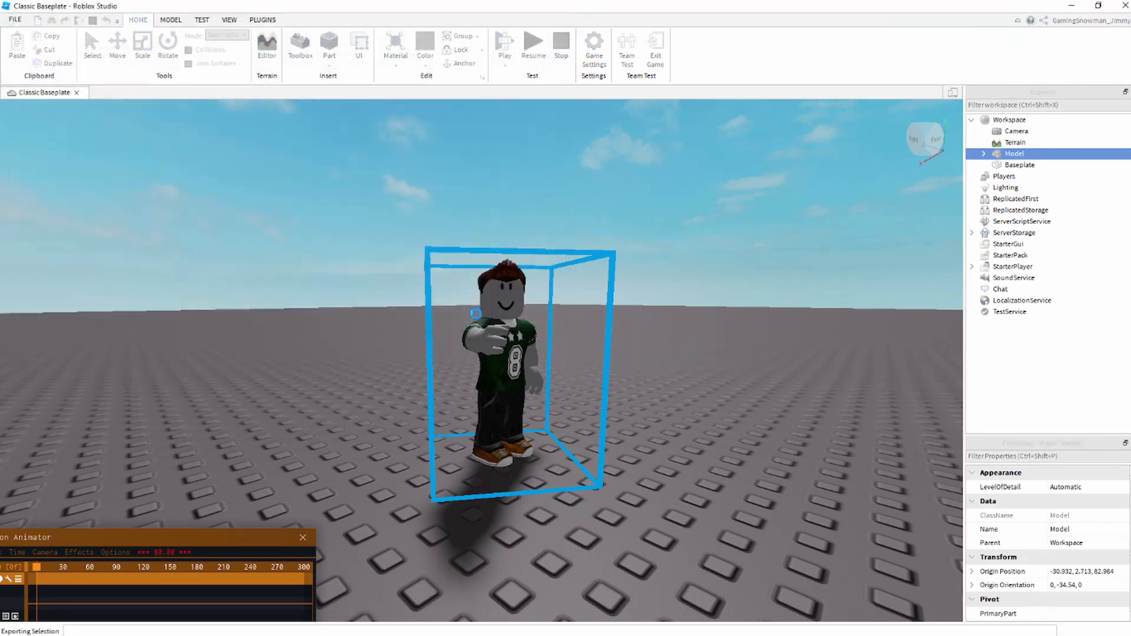
- Switch to File Explorer and open the exported "alt pointing at cam" OBJ model in 3D Viewer
scroll(627, 309, "down", 10)
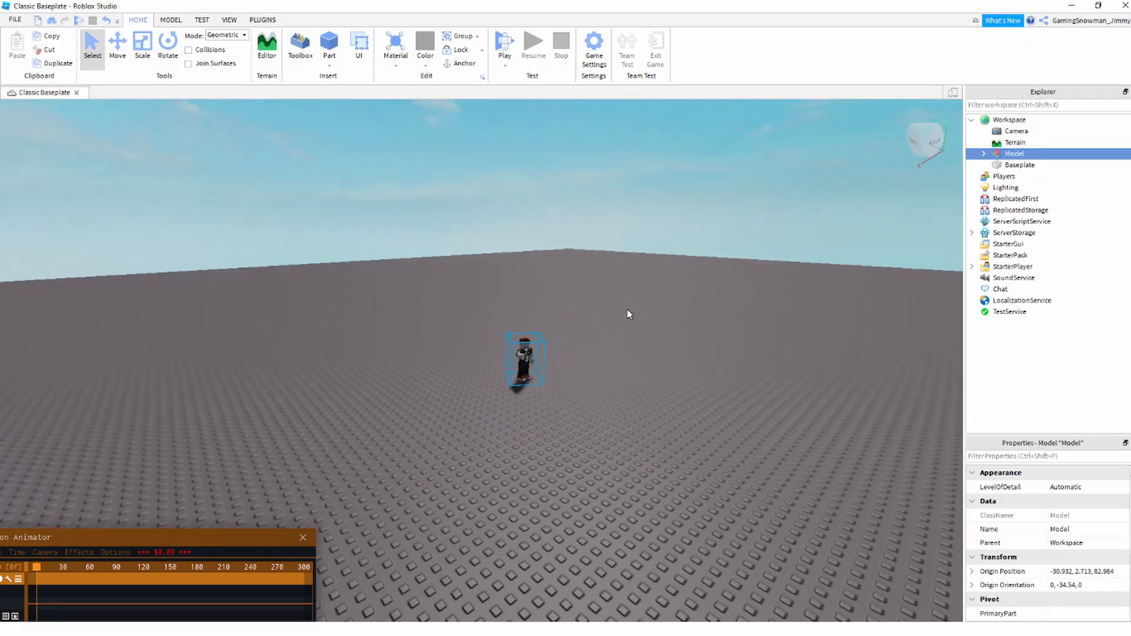
right_click(627, 309)
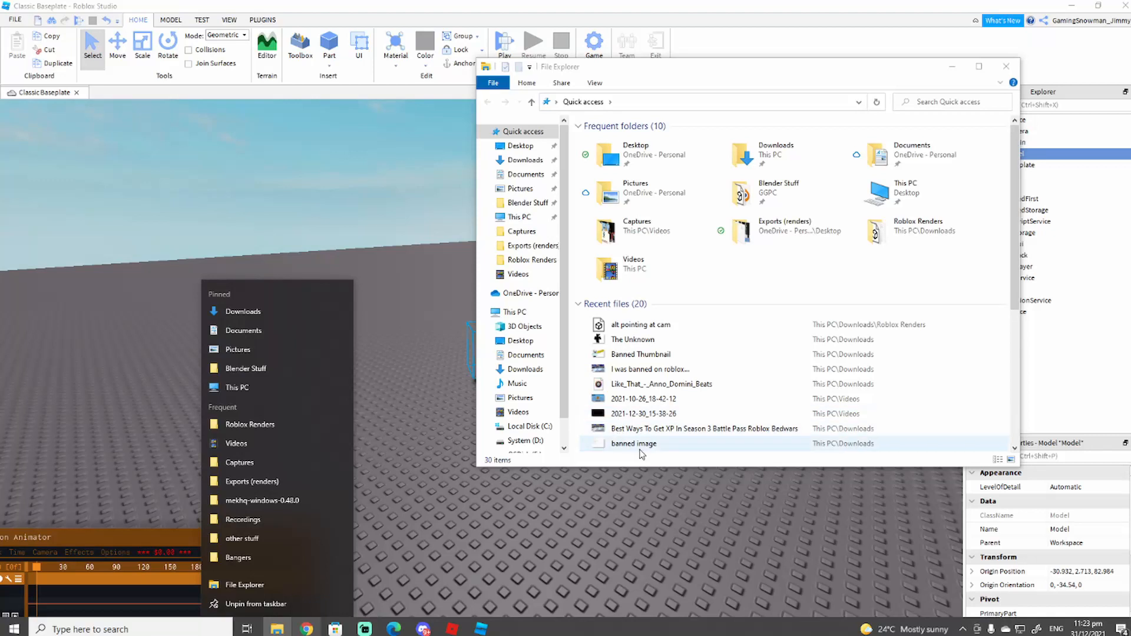
left_click(615, 527)
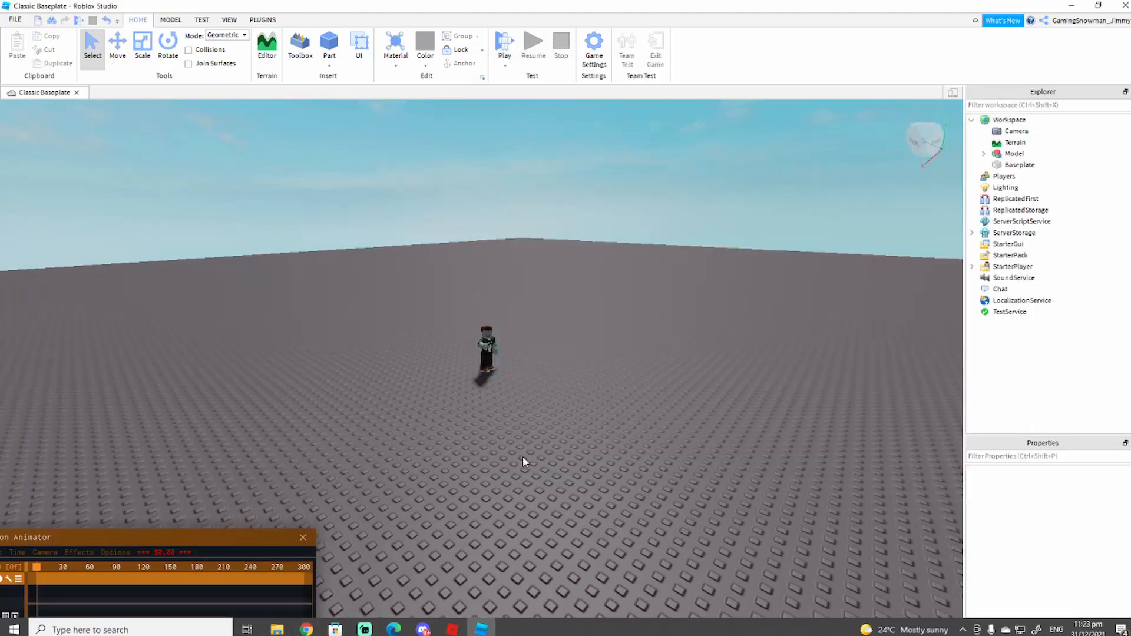
left_click(276, 628)
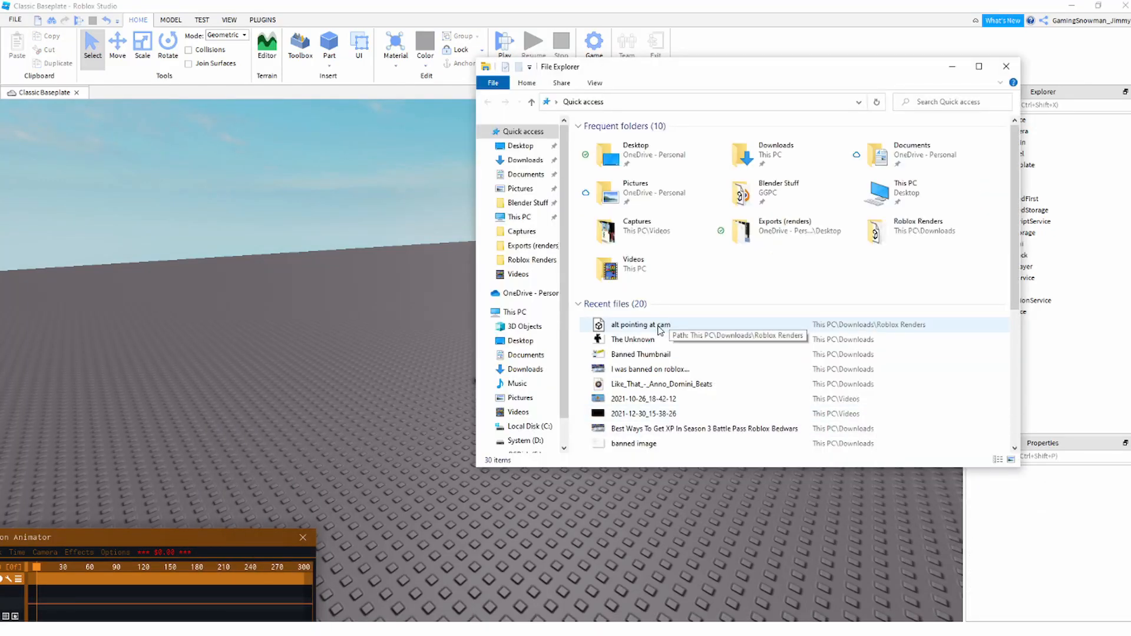
double_click(640, 325)
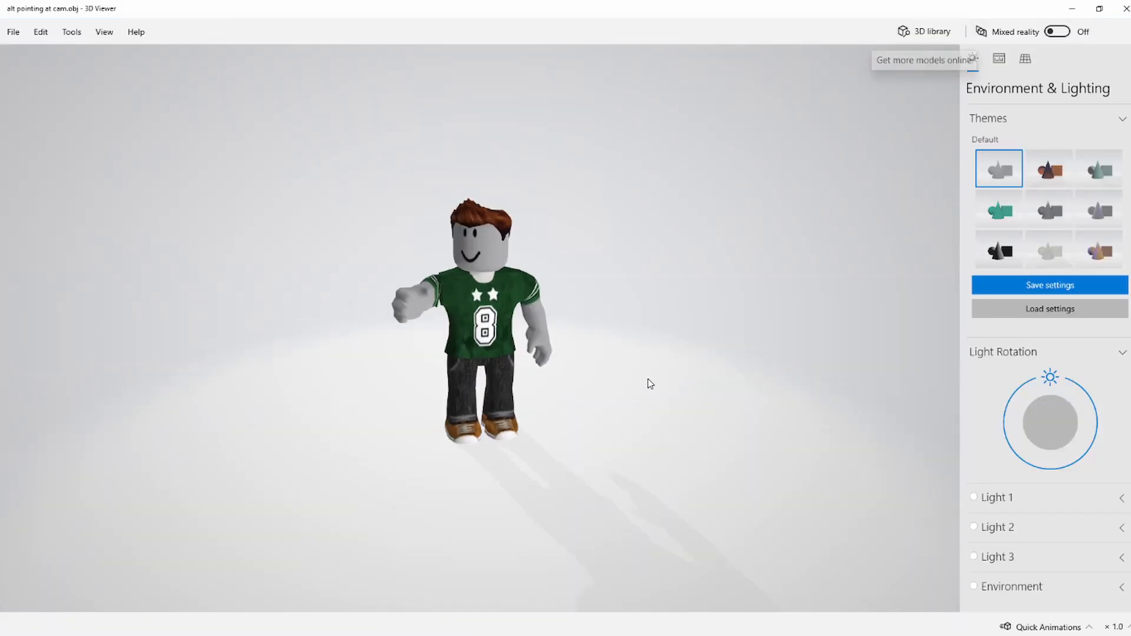
- Turn the character to a three-quarter view and, with the default grey theme, rotate the light clockwise so its shadow falls in front
left_click_drag(518, 378, 481, 359)
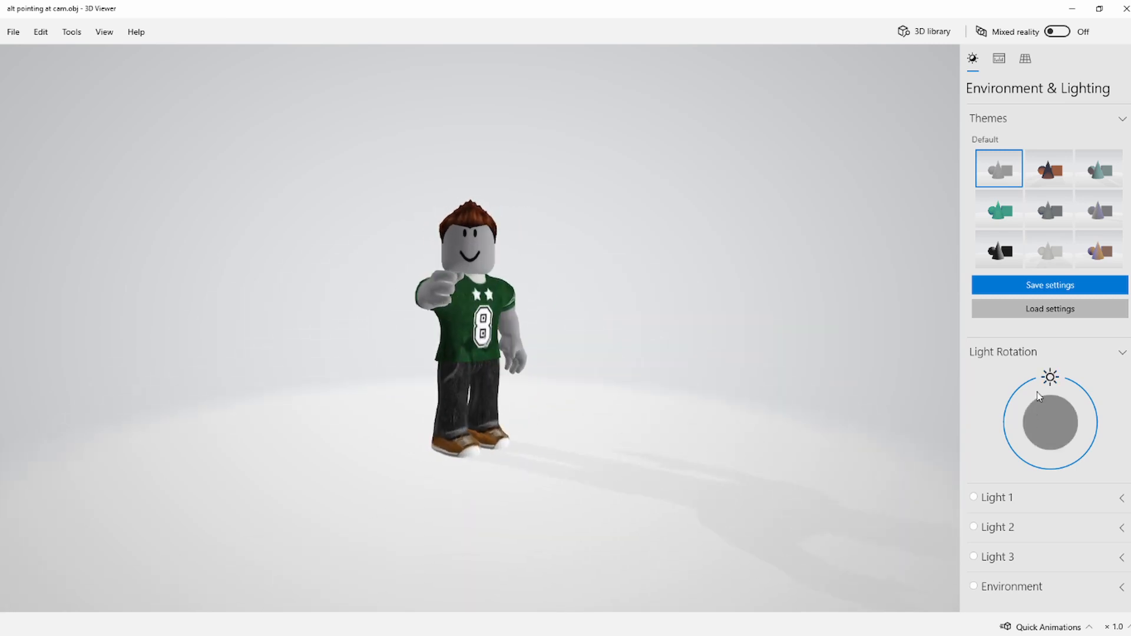
left_click_drag(1037, 392, 1084, 402)
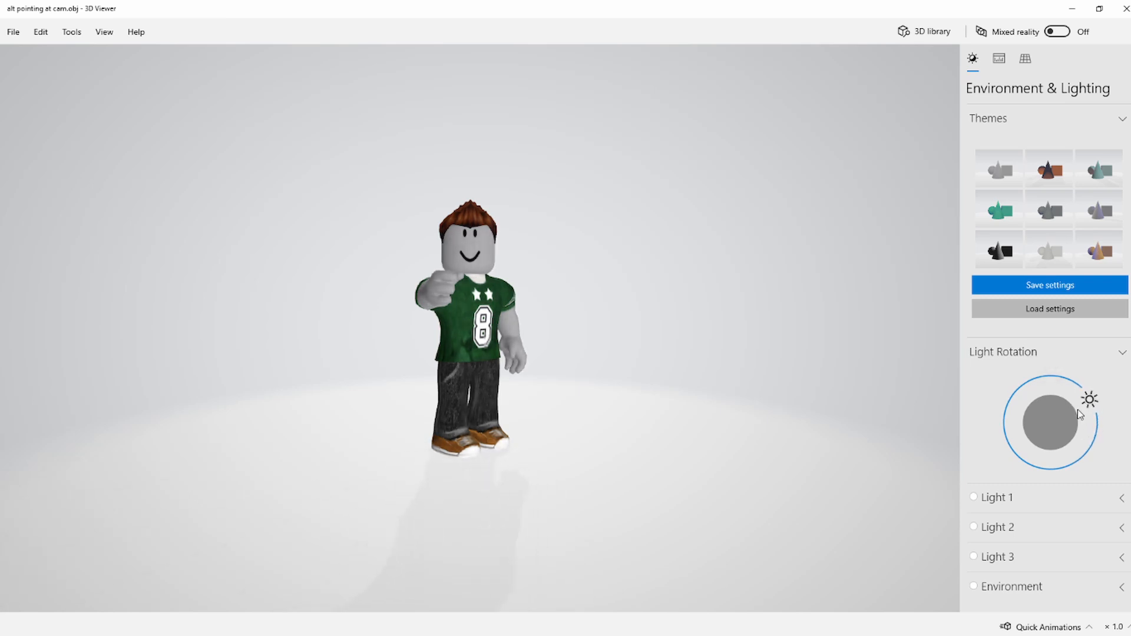
left_click(1049, 184)
left_click(1003, 180)
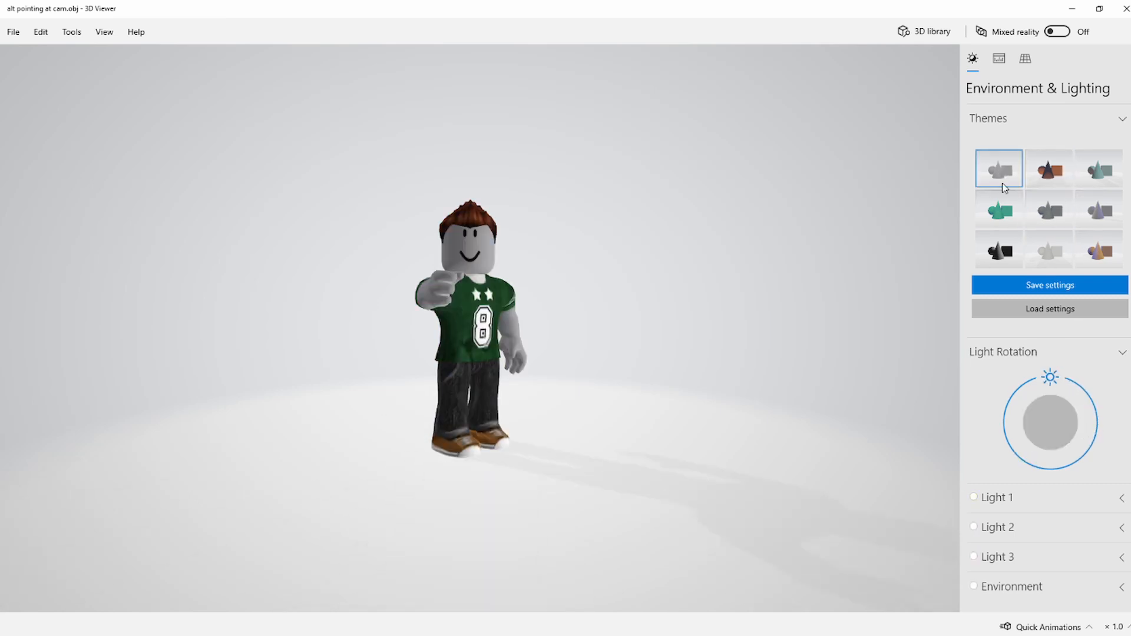
left_click_drag(1046, 376, 1069, 415)
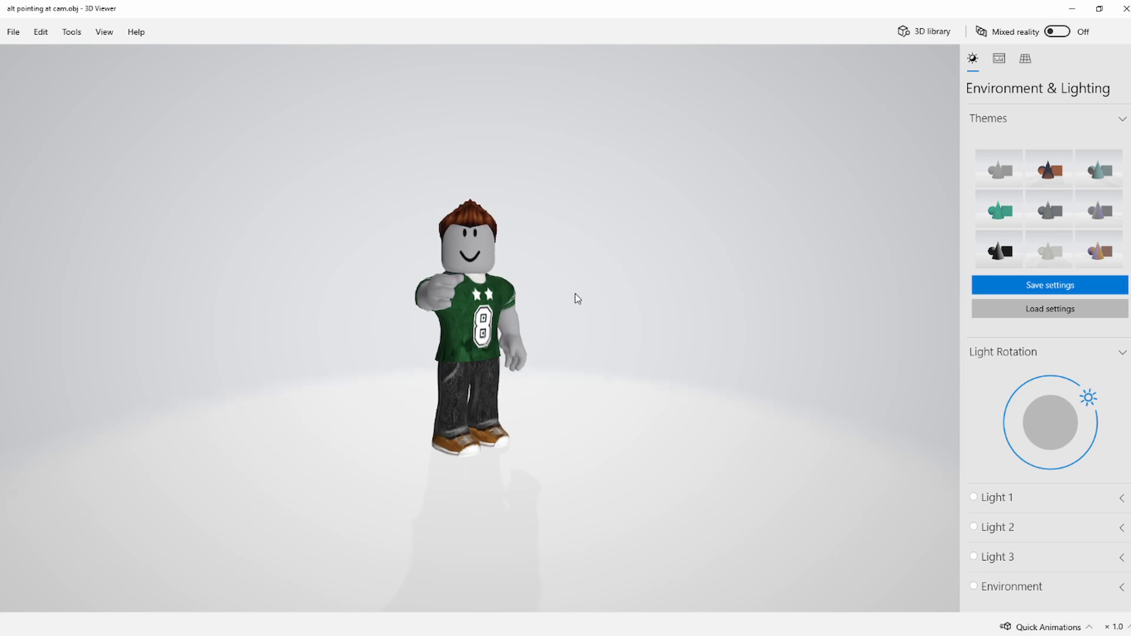
- Export the view as a 4K (16:9) PNG with transparency, saved as "alt pointing at cam" in Downloads, and close 3D Viewer
left_click(13, 30)
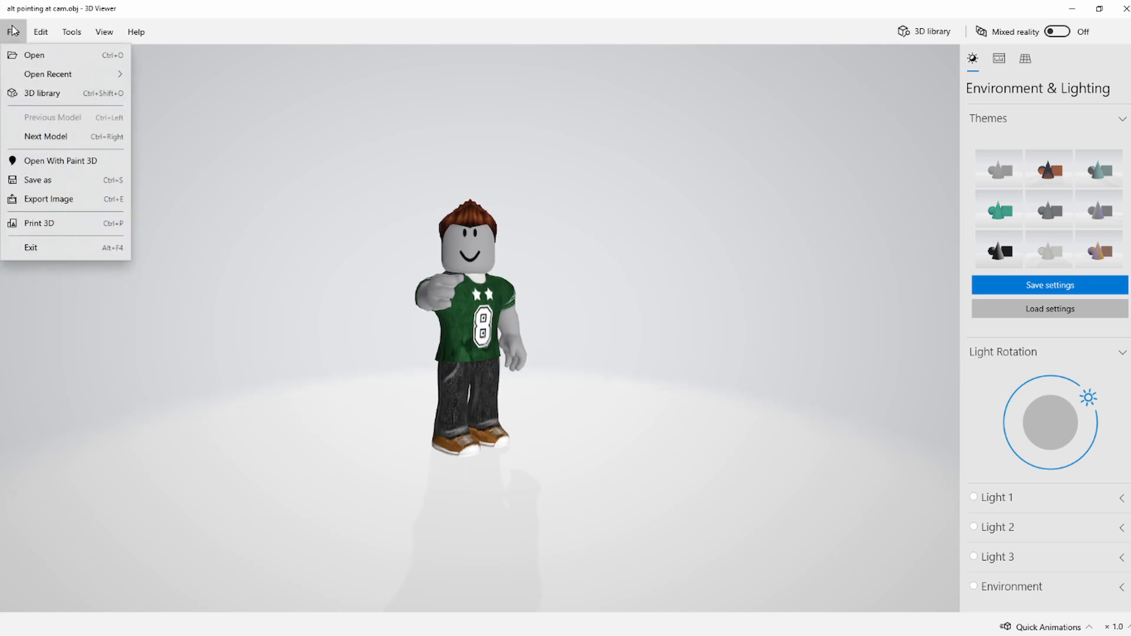
left_click(48, 199)
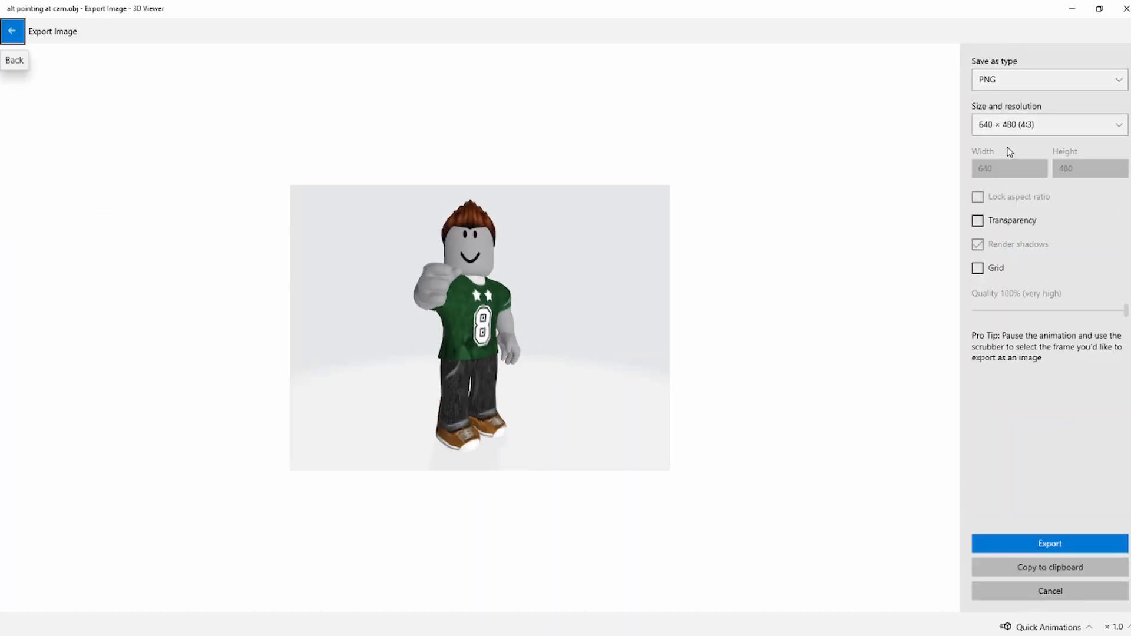
left_click(1005, 126)
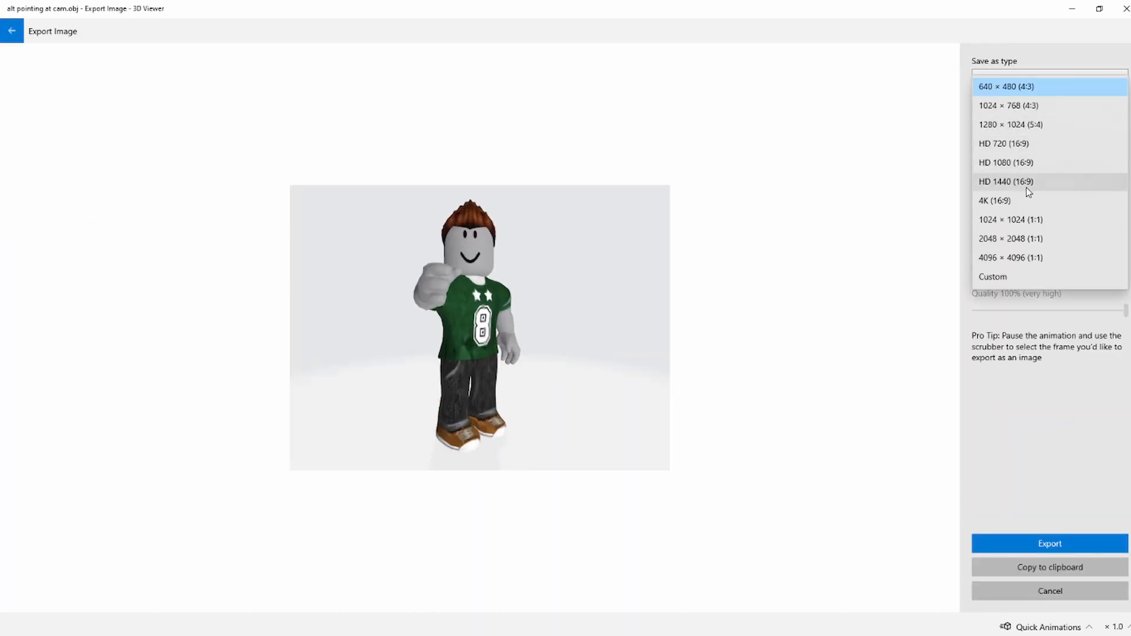
left_click(1018, 202)
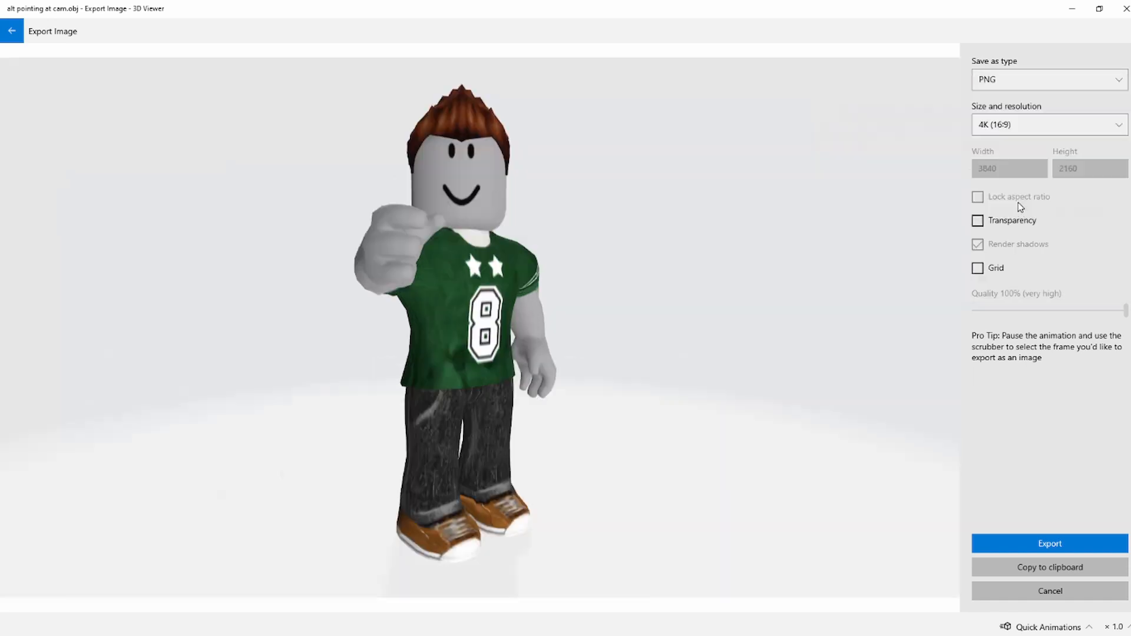
left_click(978, 221)
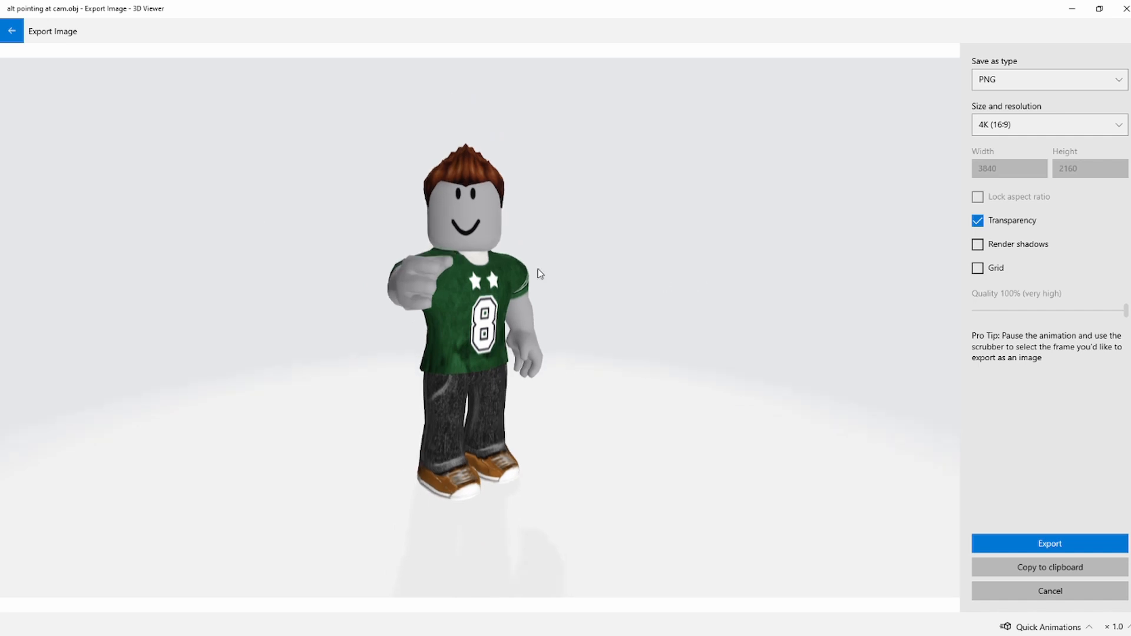
left_click(1047, 540)
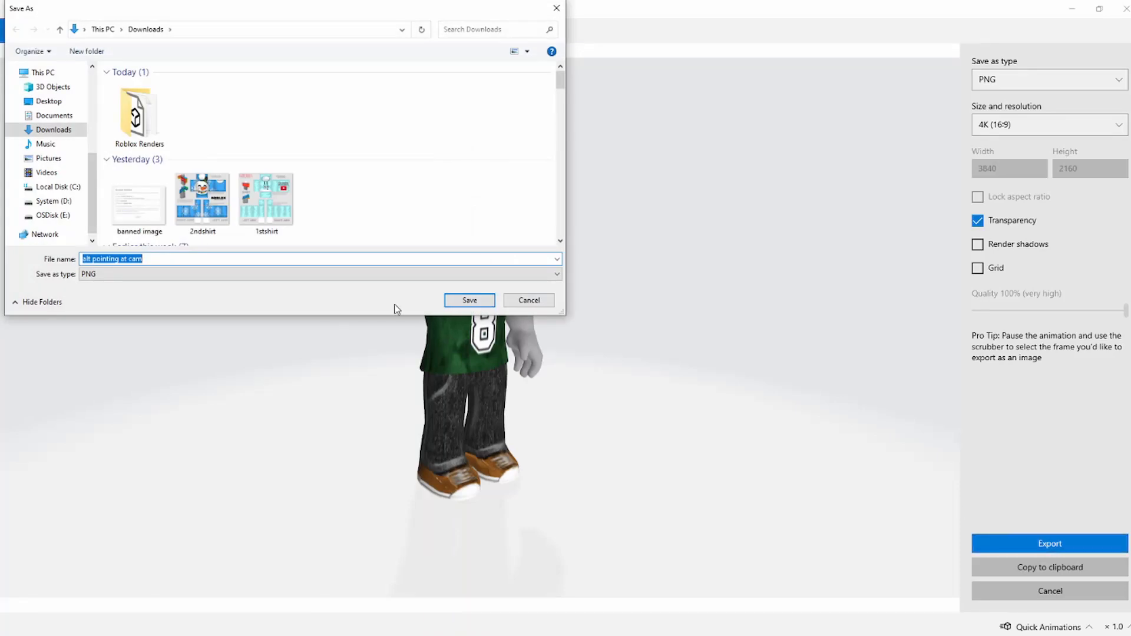
left_click(483, 303)
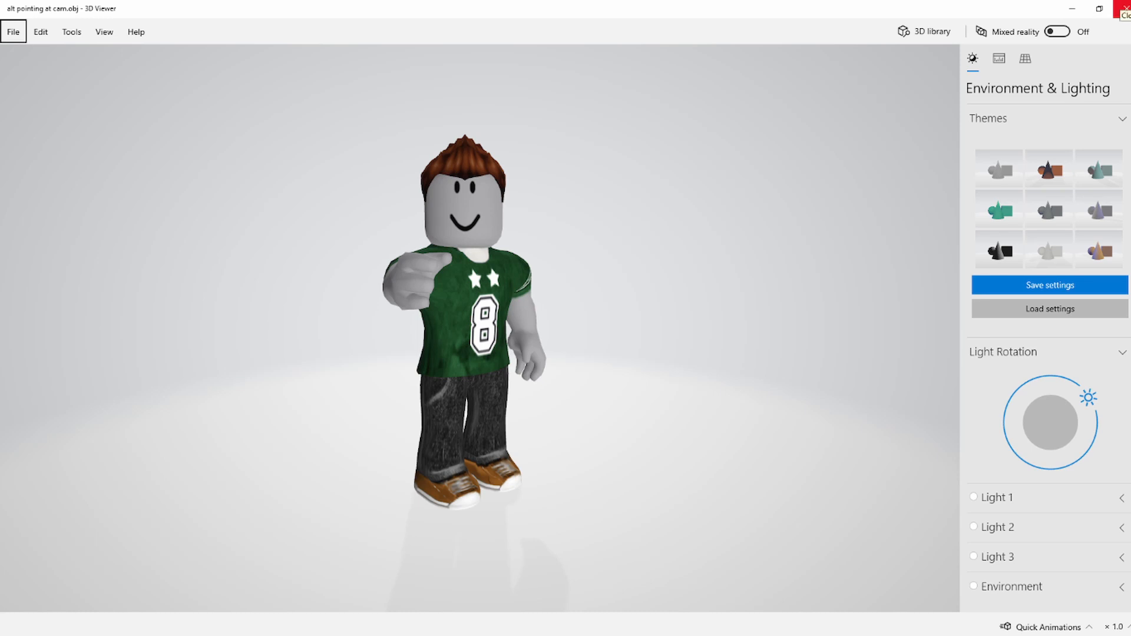
left_click(1121, 7)
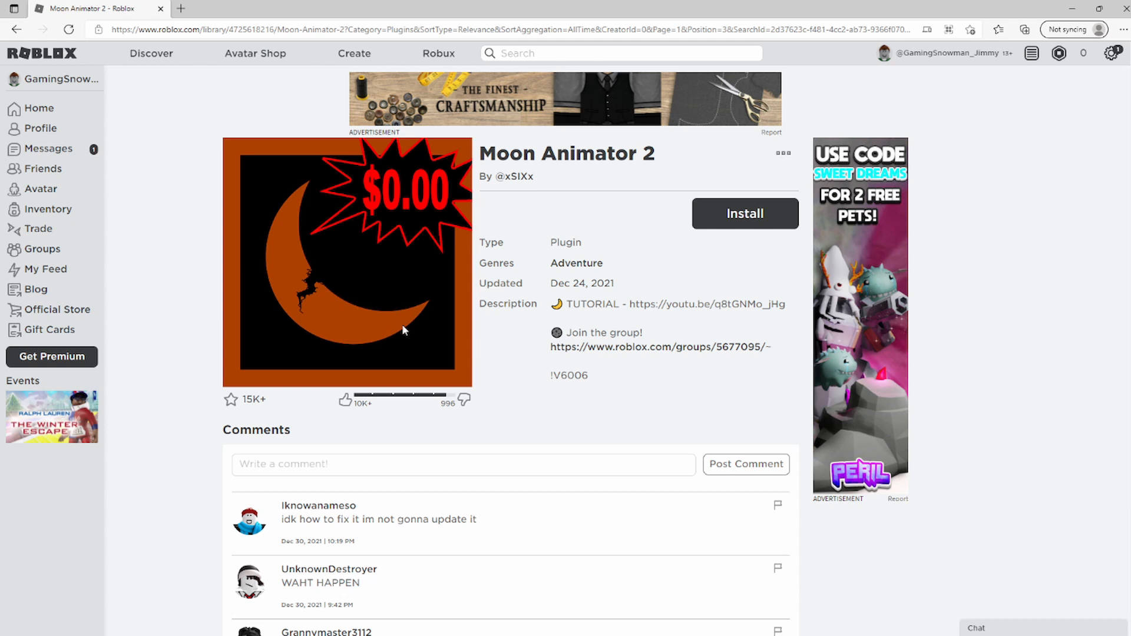
- Search for "photopea" in a new browser tab, open the Photopea online editor from the results, and close its duplicate tab
key("ctrl+t")
left_click(445, 137)
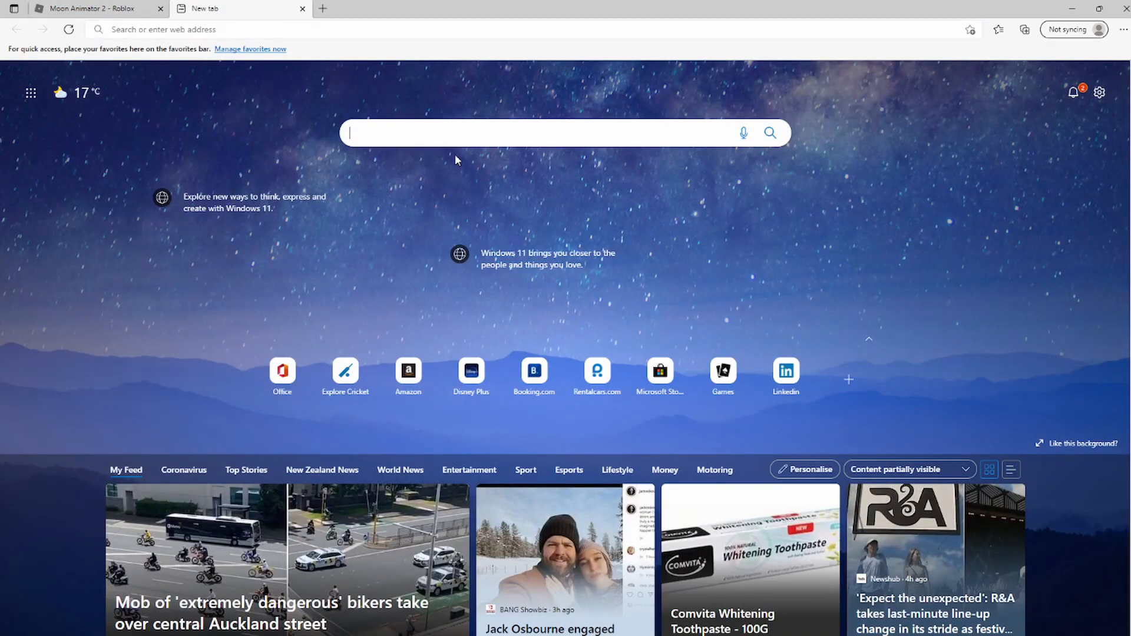
type("photopea")
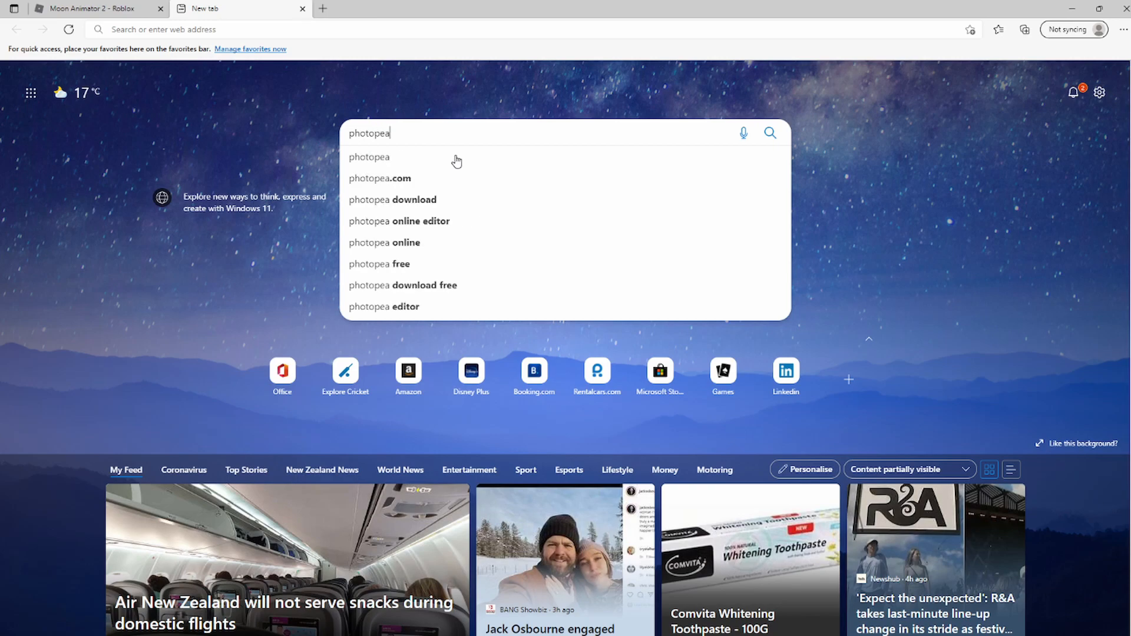
left_click(457, 158)
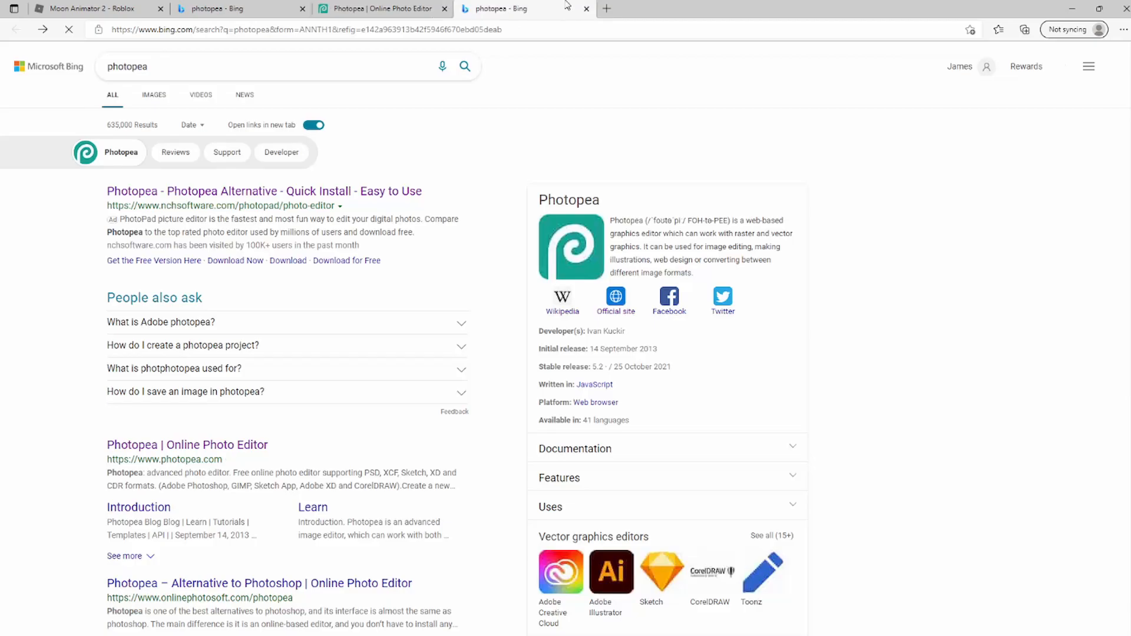
left_click_drag(565, 5, 425, 7)
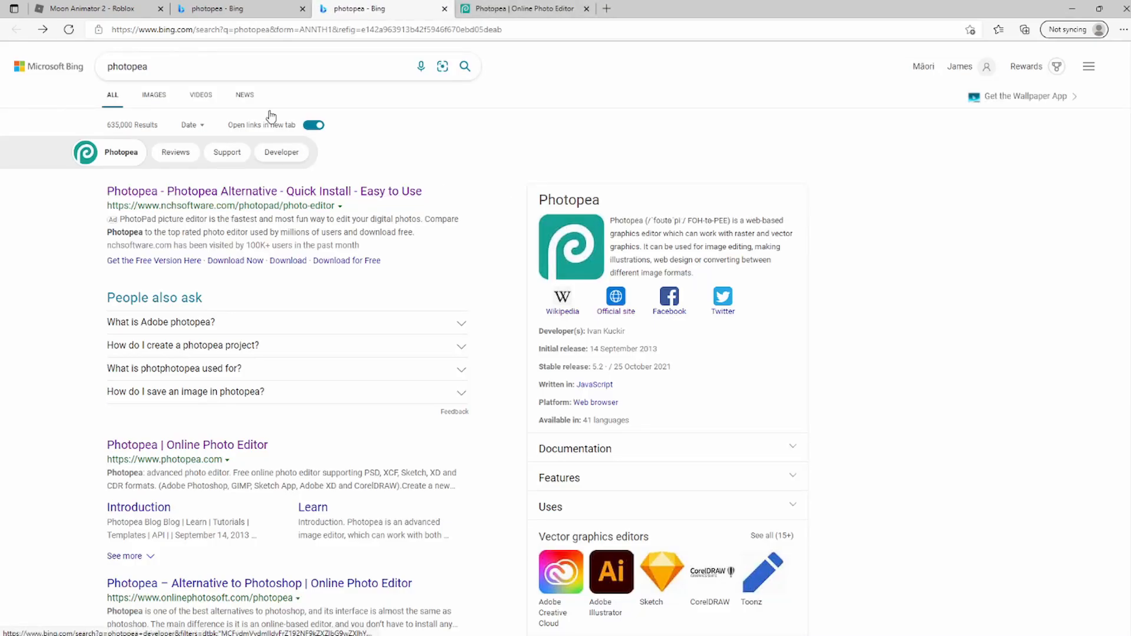
scroll(414, 250, "down", 2)
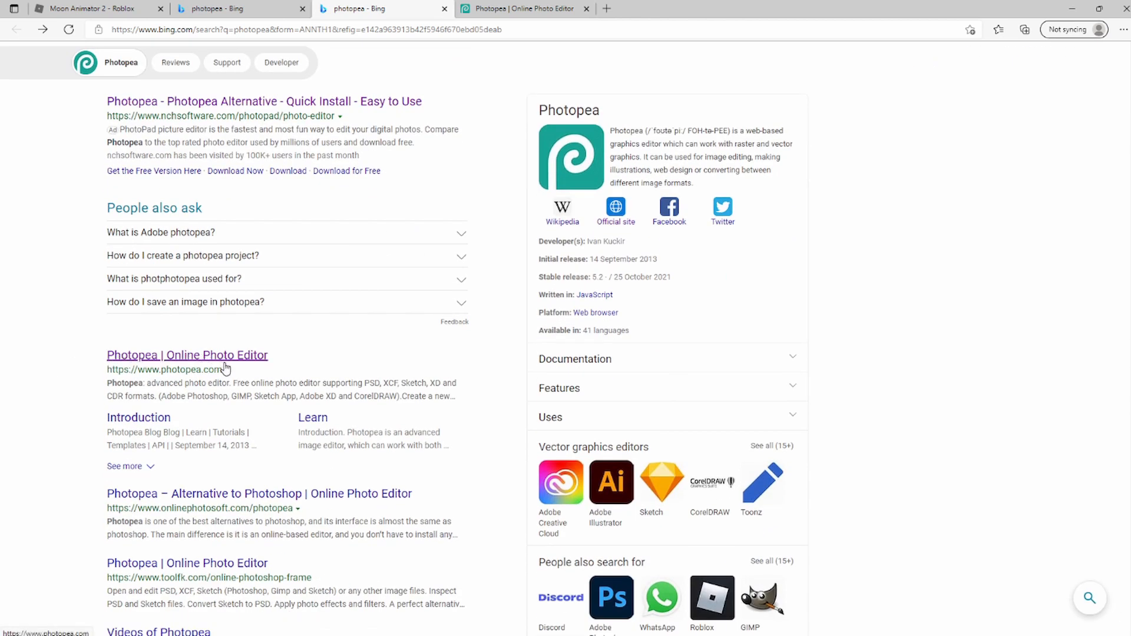
left_click(227, 361)
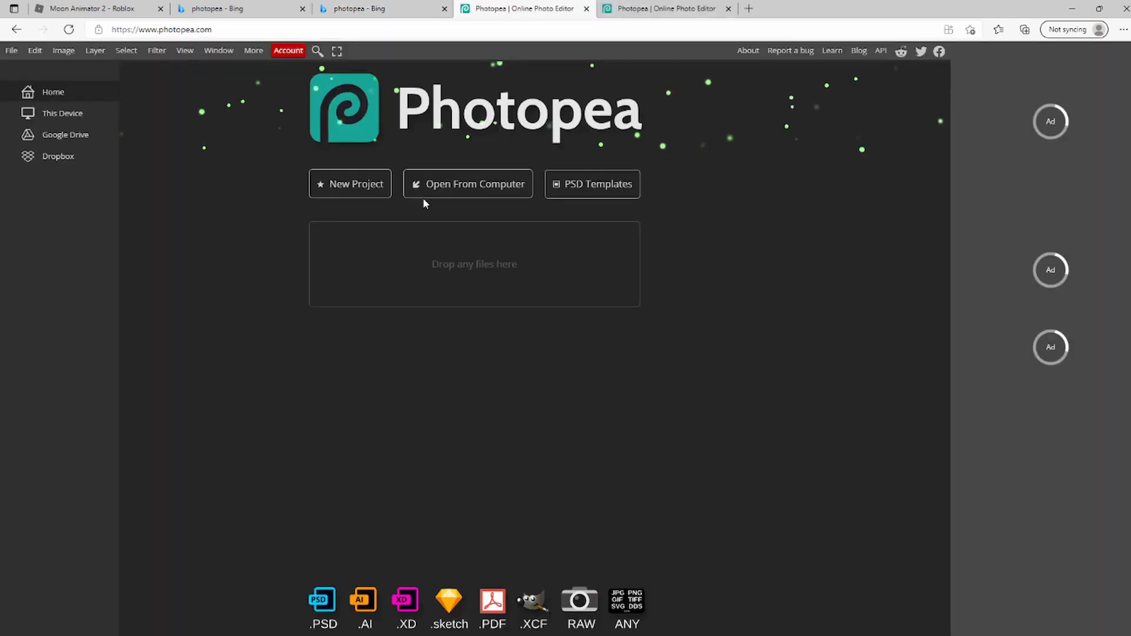
left_click(586, 9)
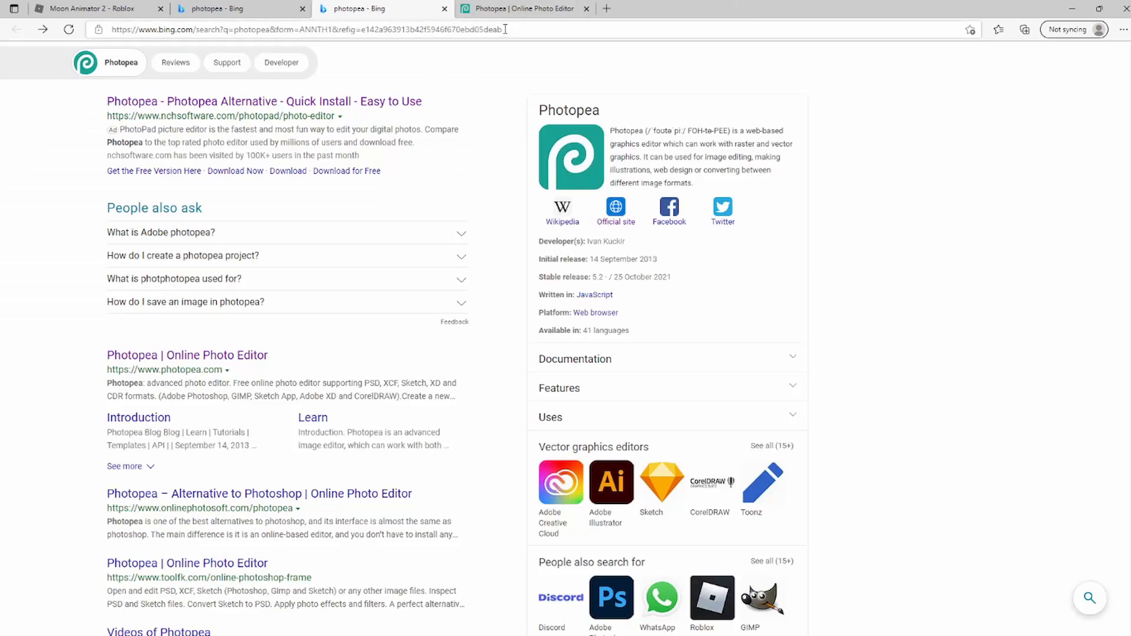
left_click(515, 8)
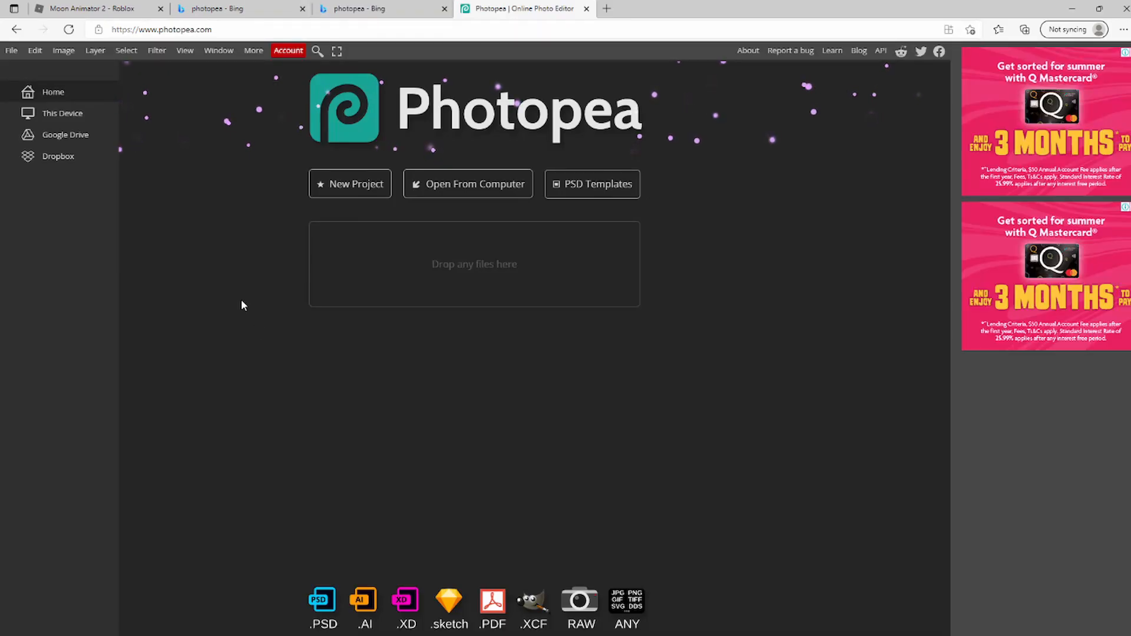
- Open the rendered "alt pointing at cam" PNG from File Explorer's recent files in Photopea
left_click(276, 629)
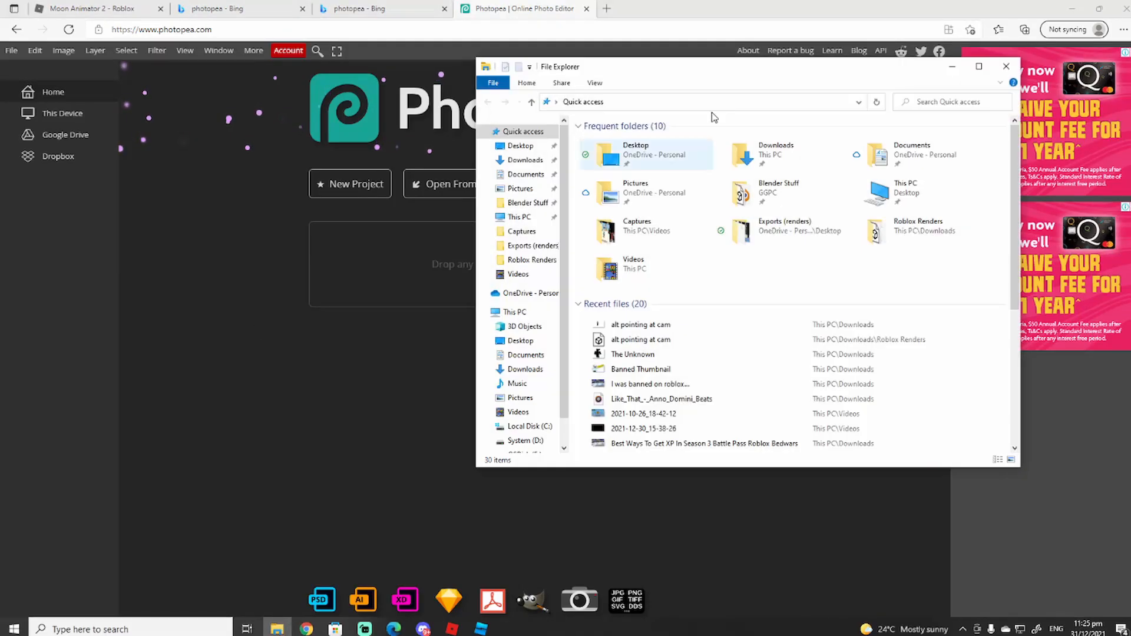
left_click_drag(724, 71, 828, 70)
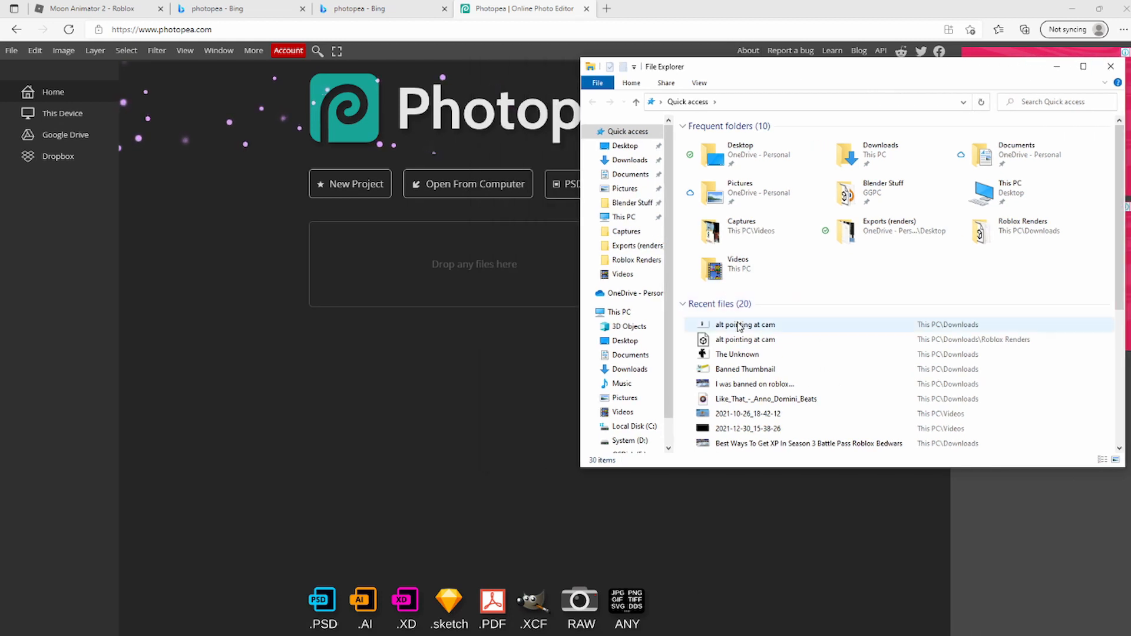
left_click_drag(738, 325, 398, 283)
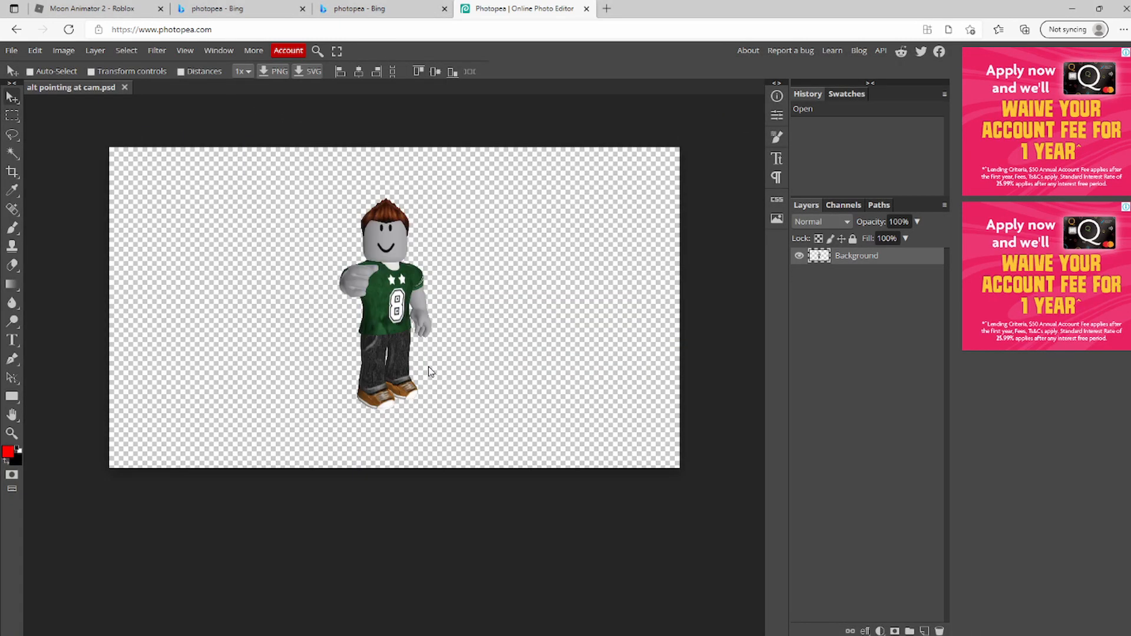
- Add two Stroke effects to the Background layer's style and set the upper stroke's colour to white
right_click(833, 255)
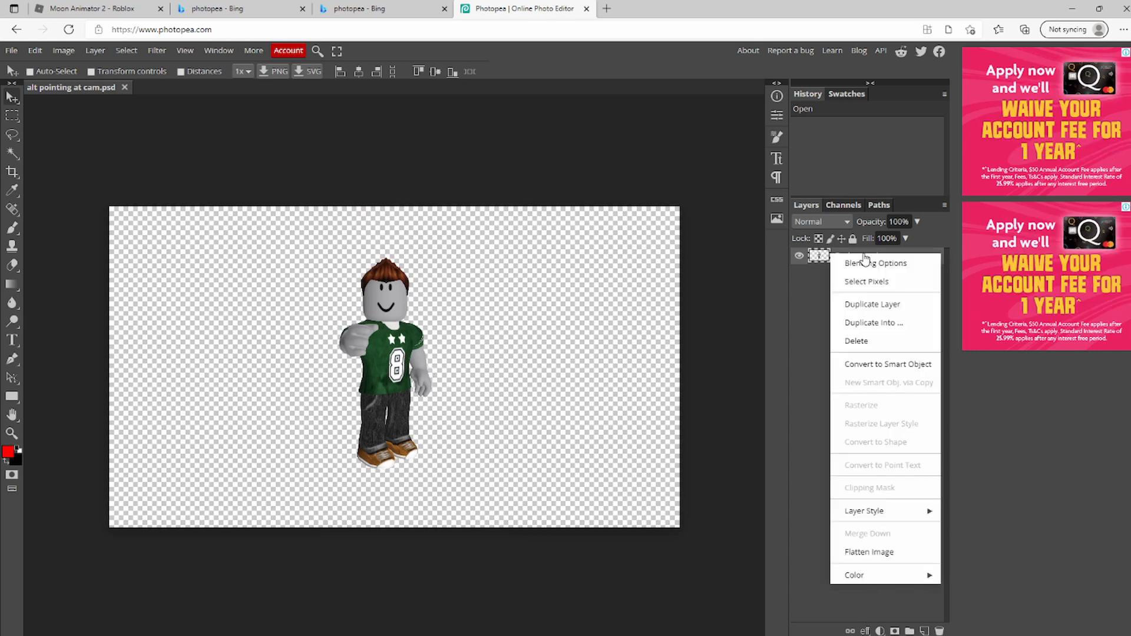
left_click(874, 263)
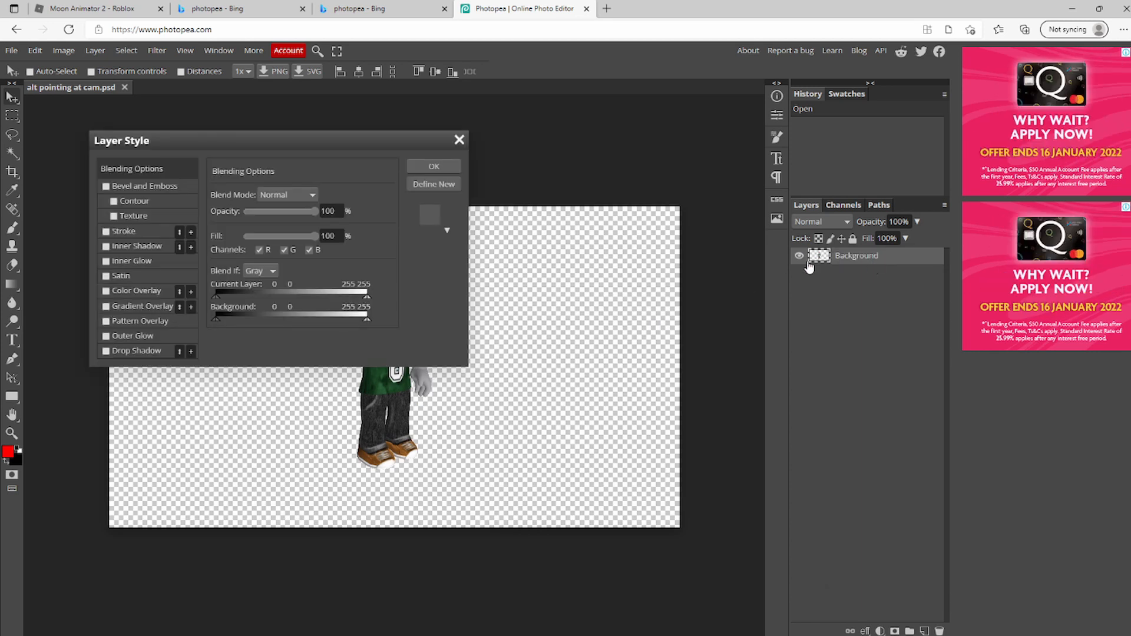
left_click(107, 232)
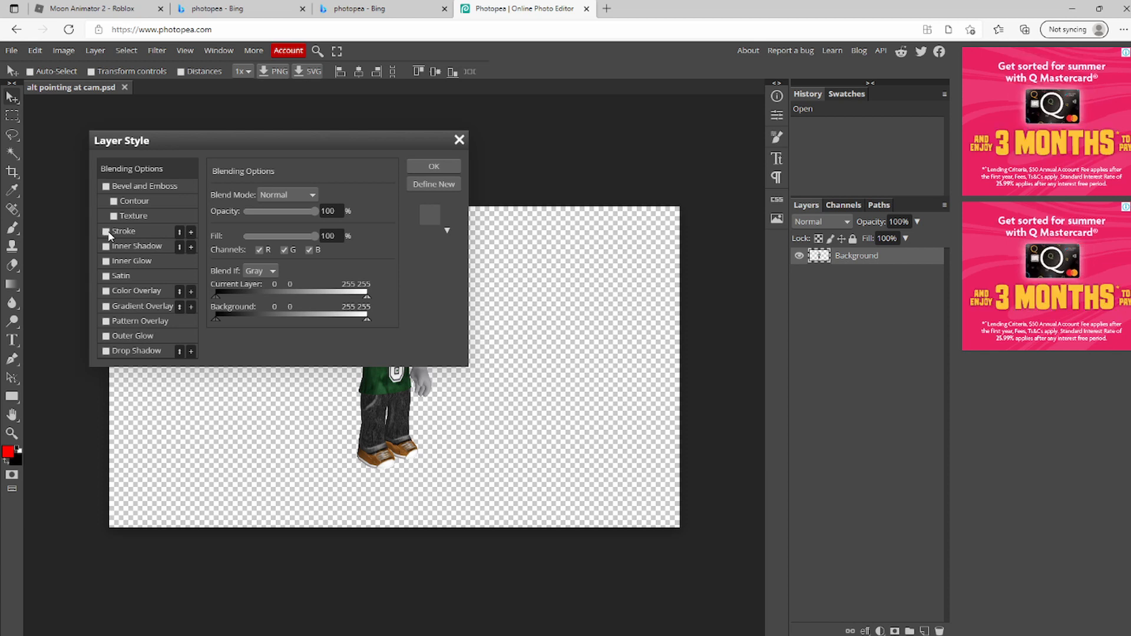
left_click(190, 232)
left_click(147, 232)
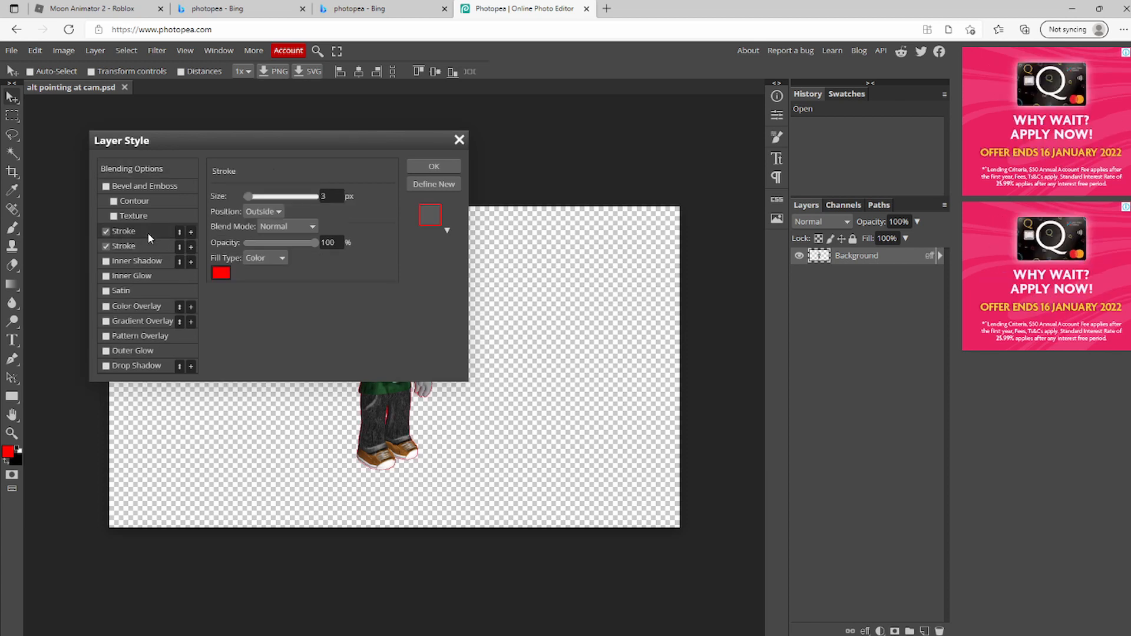
left_click(218, 274)
left_click_drag(194, 244, 96, 158)
left_click(313, 304)
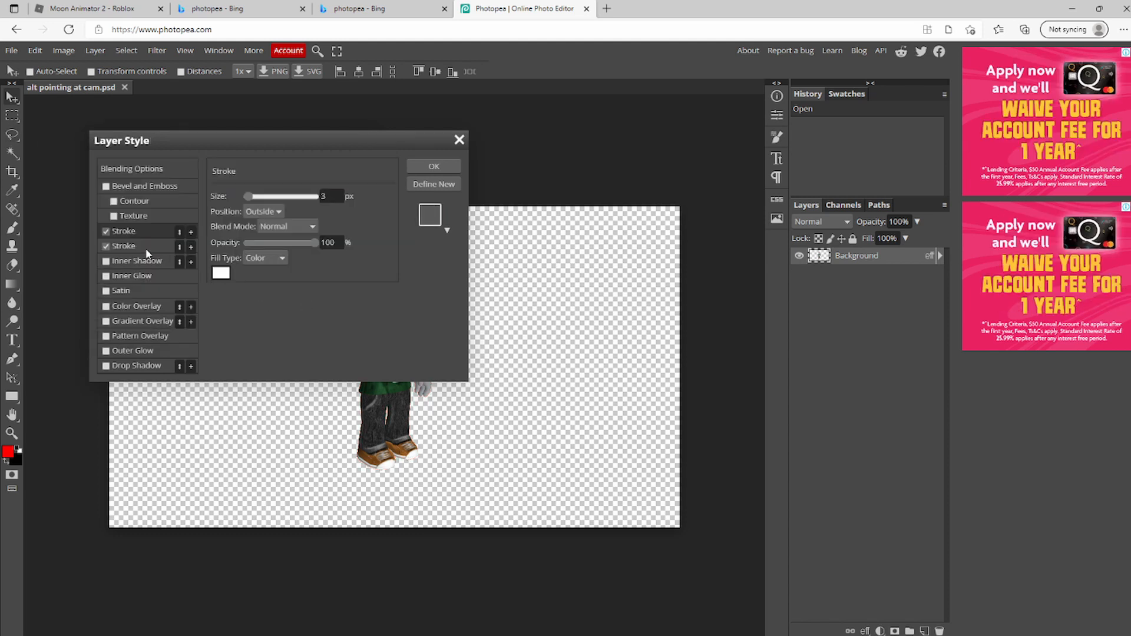
- Set the lower stroke's colour to black (000000)
left_click(152, 247)
left_click(217, 272)
left_click_drag(149, 225, 231, 336)
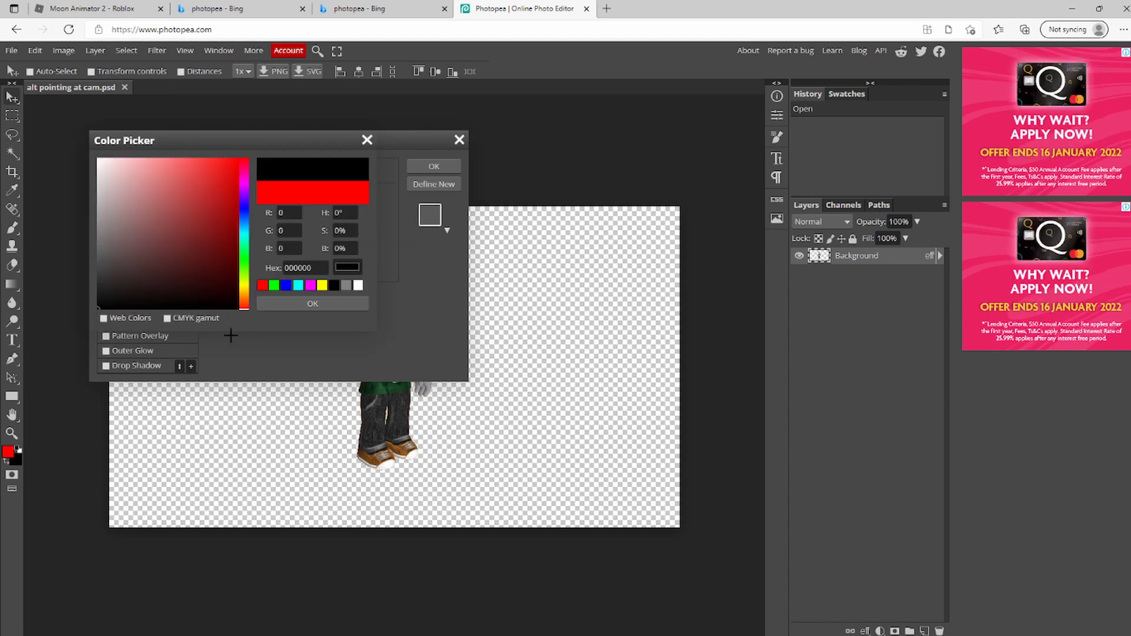
left_click(304, 307)
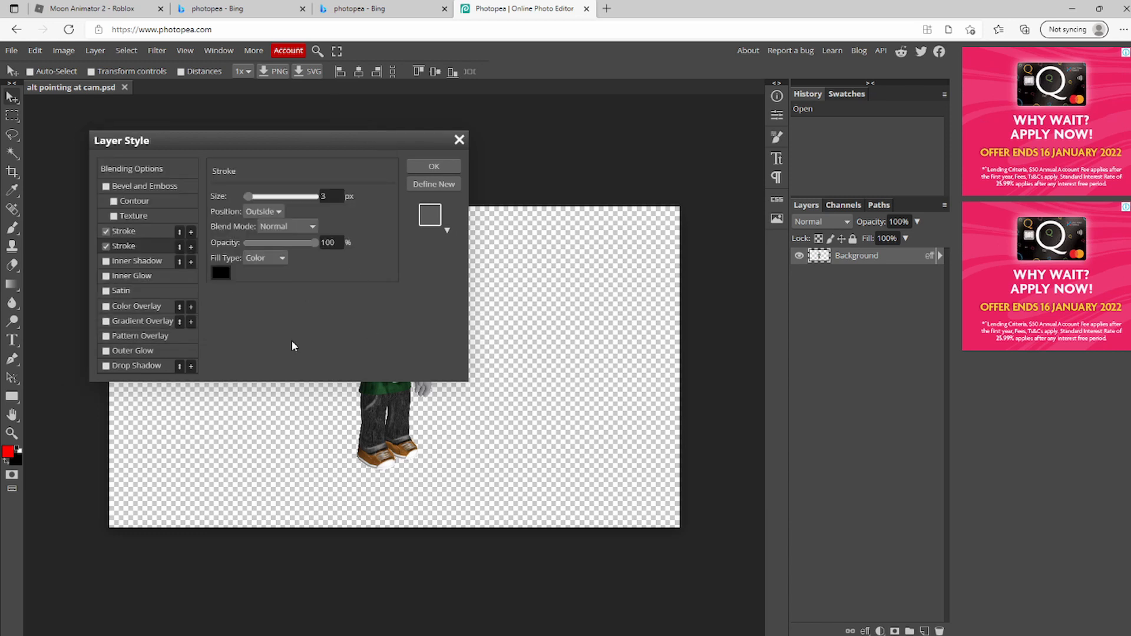
- Set the white stroke's size to 5 px and the black stroke's size to 12 px, and apply the layer style
left_click(133, 229)
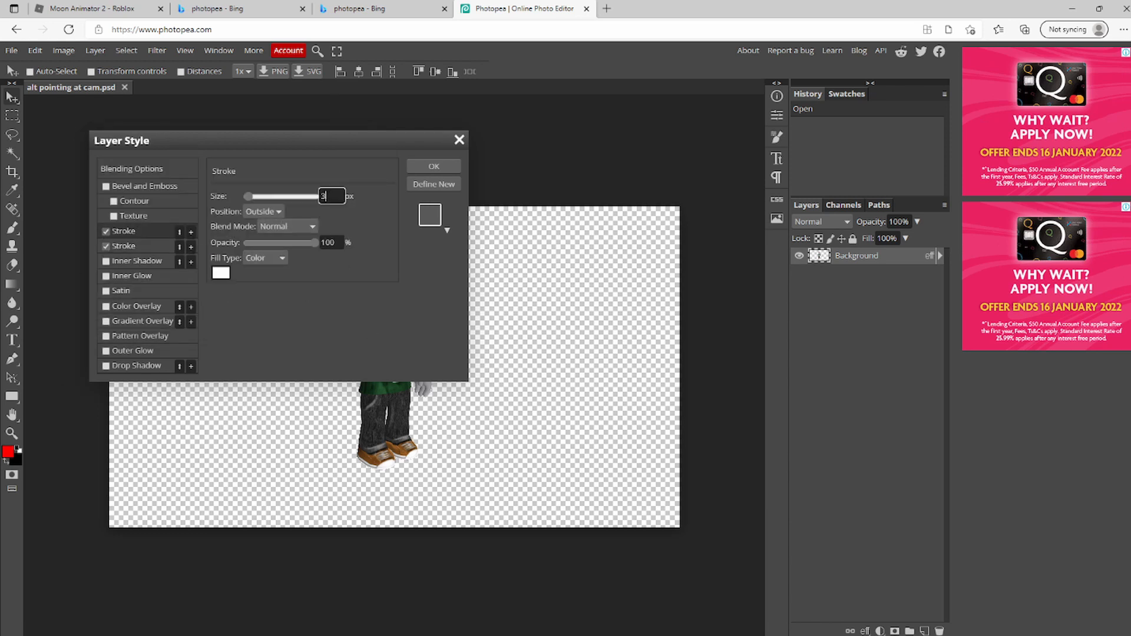
type("6")
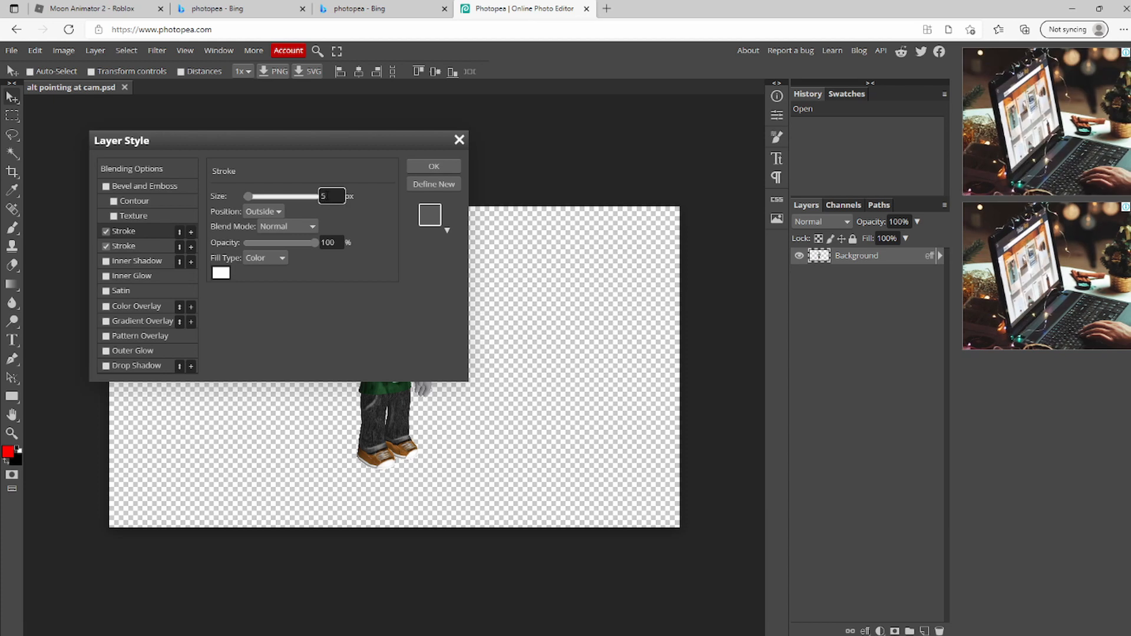
left_click(137, 245)
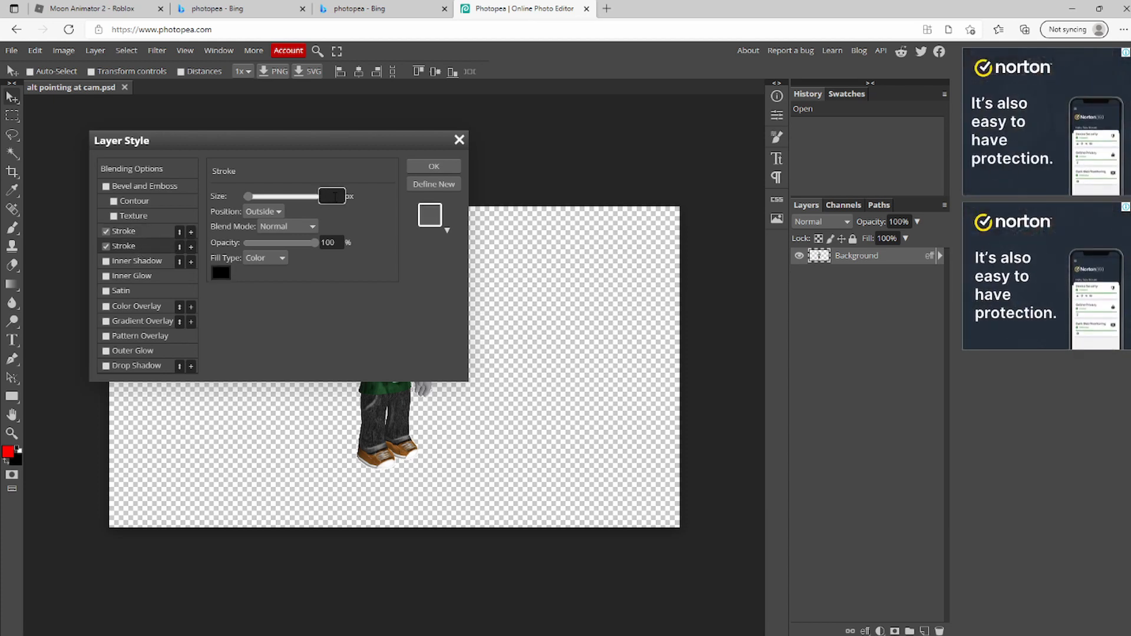
type("10")
key("BackSpace")
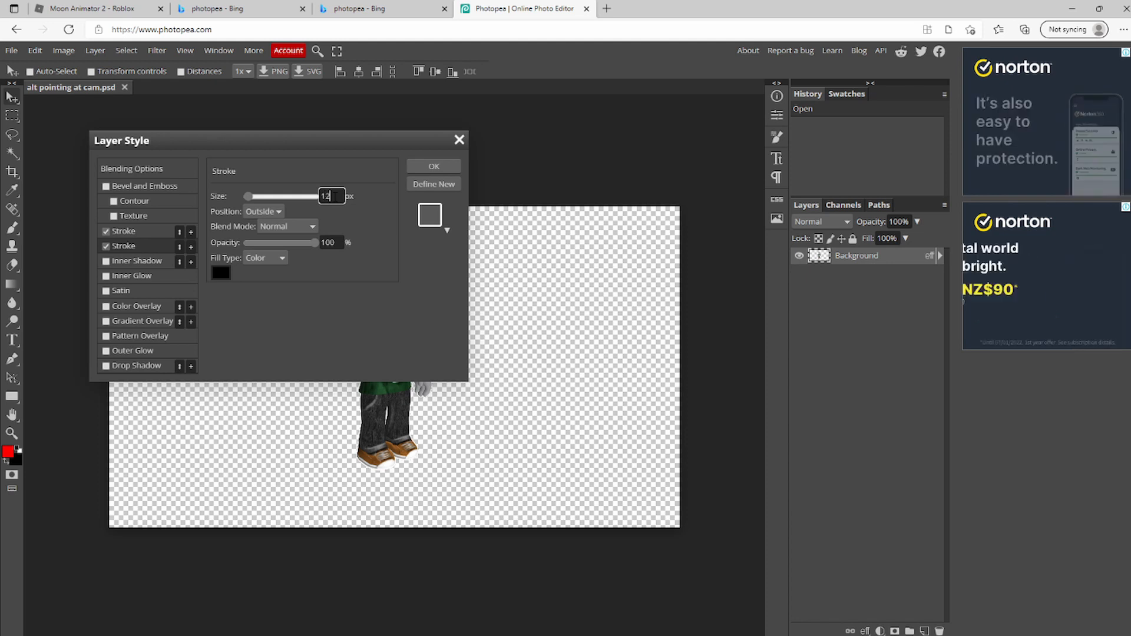
type("1")
left_click(432, 168)
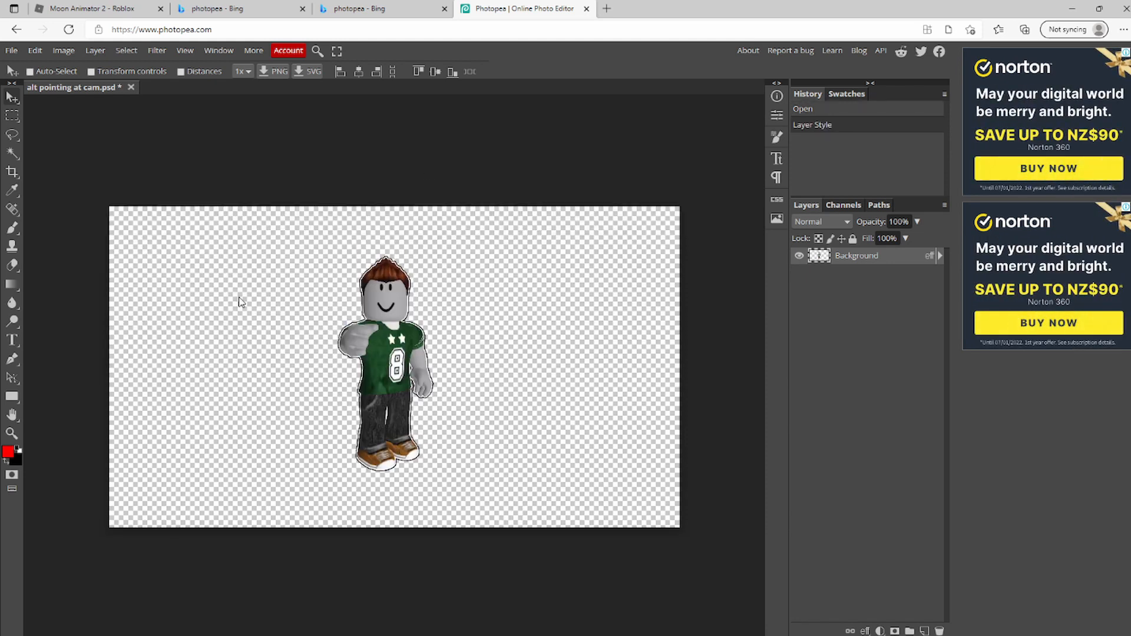
- Export the outlined character as a PNG
left_click(267, 71)
mouse_move(933, 94)
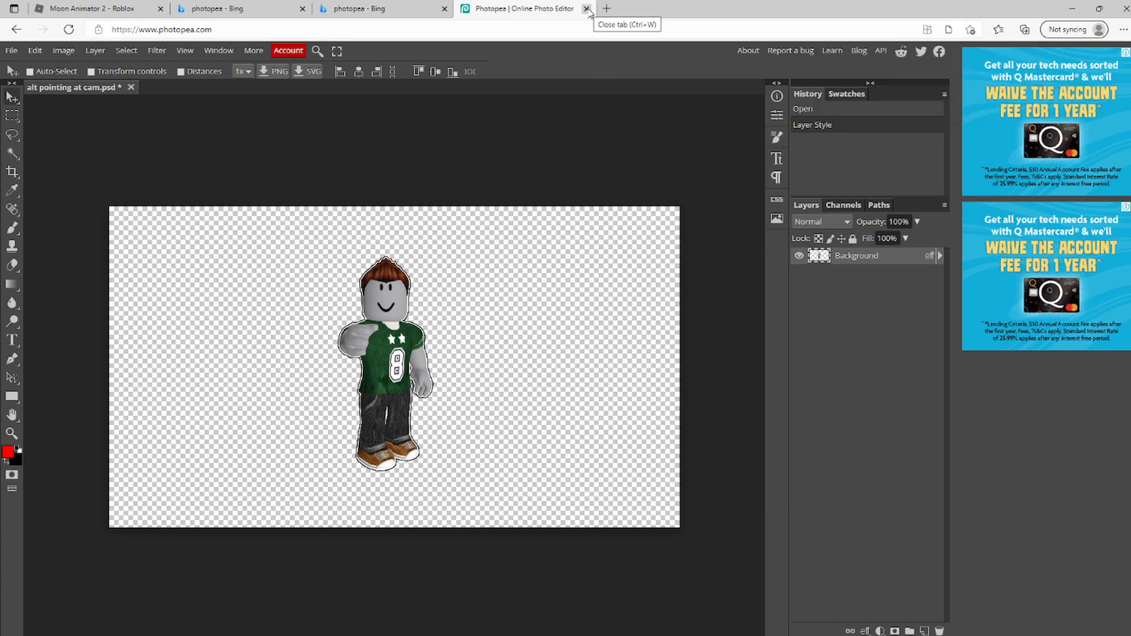
- Search the web for "pixlr" in a new browser tab
left_click(606, 8)
type("pixlr")
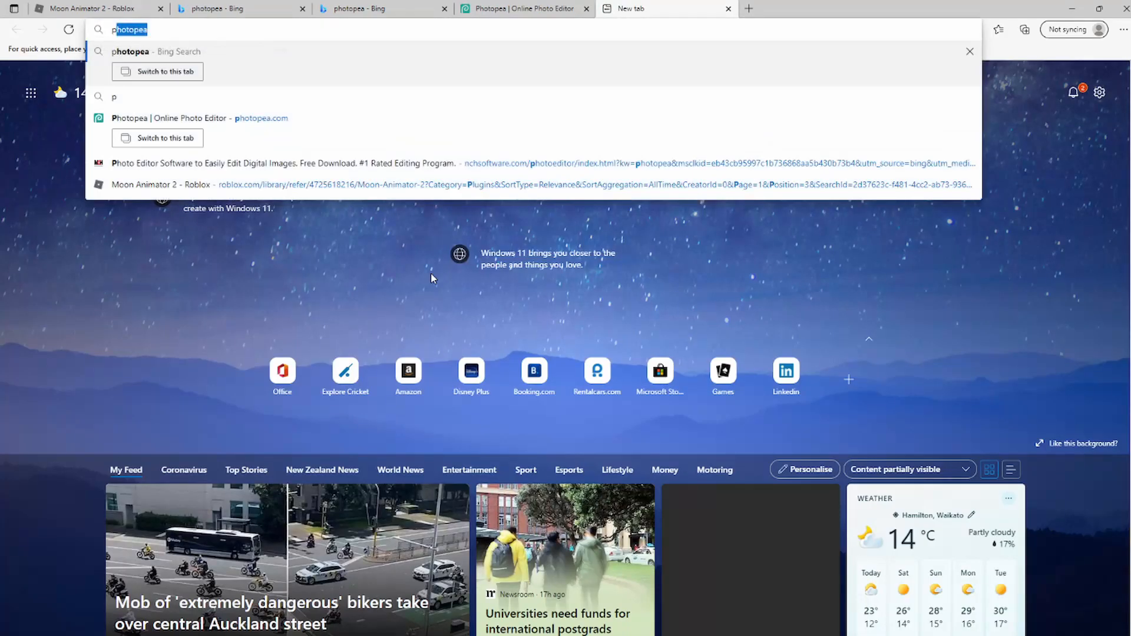
key("BackSpace")
key("BackSpace")
type("elr")
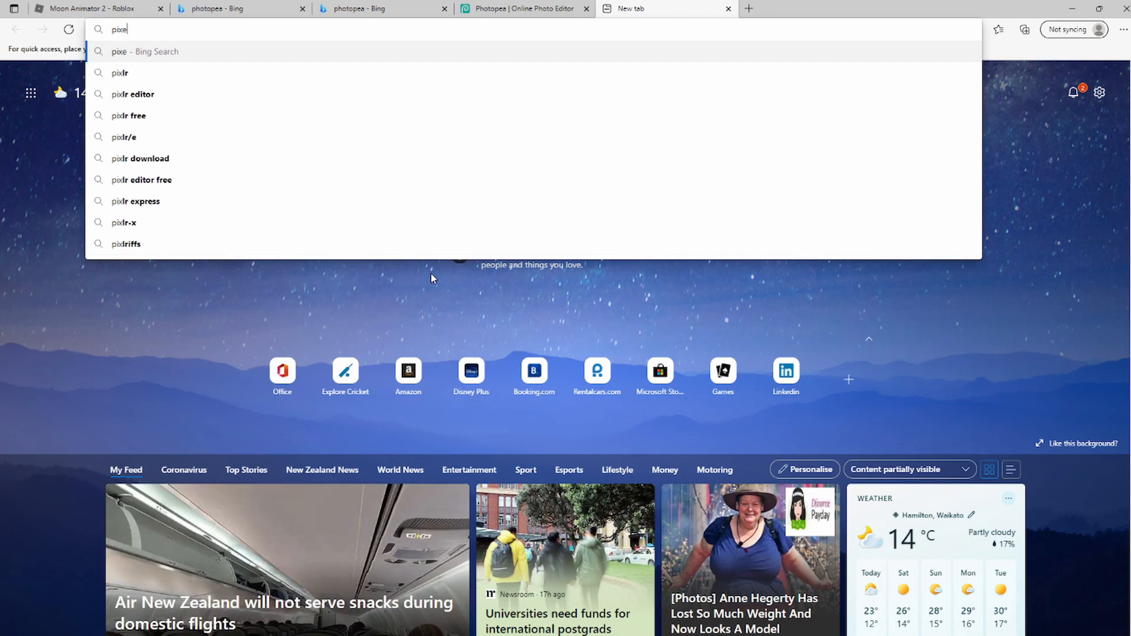
key("Return")
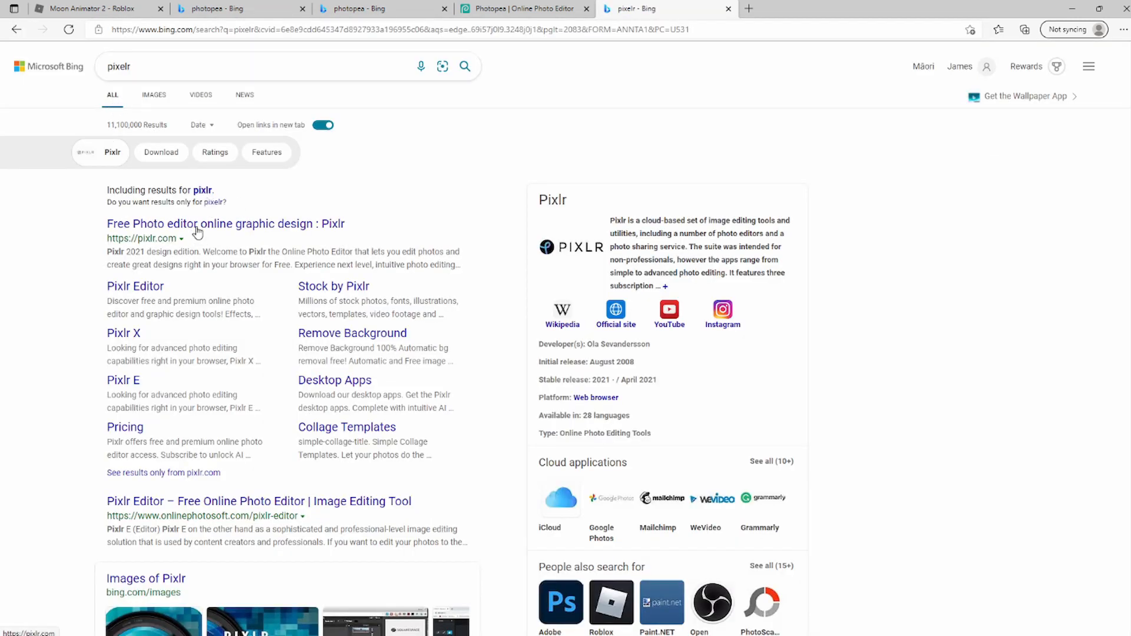
left_click(203, 190)
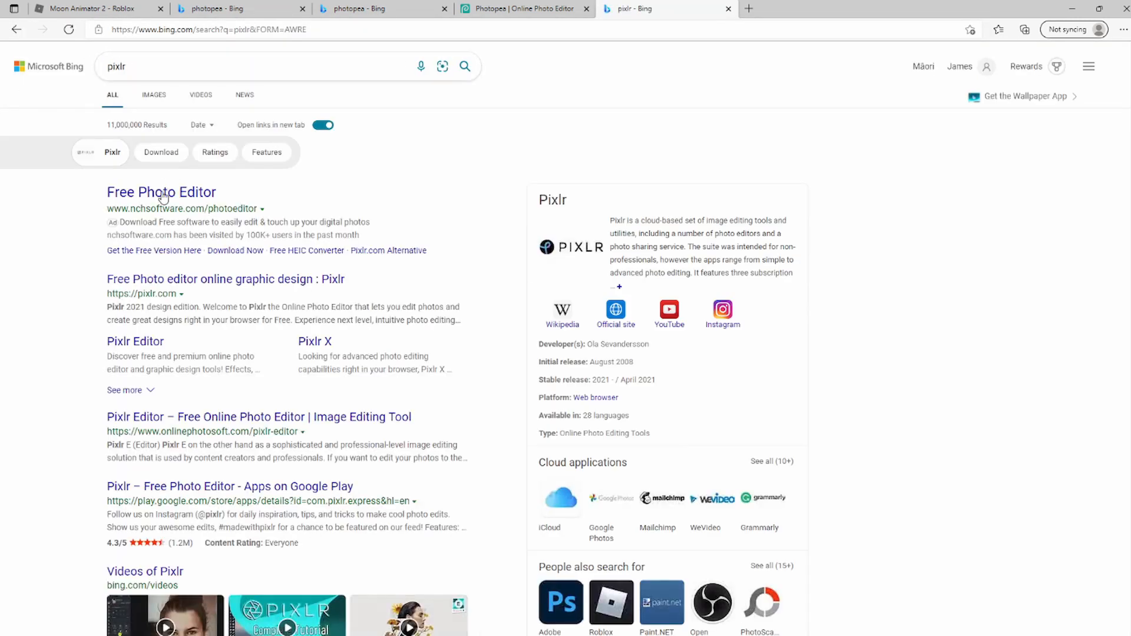
- Open the Pixlr Editor page from the search results and launch Pixlr X
left_click(157, 348)
scroll(712, 303, "down", 10)
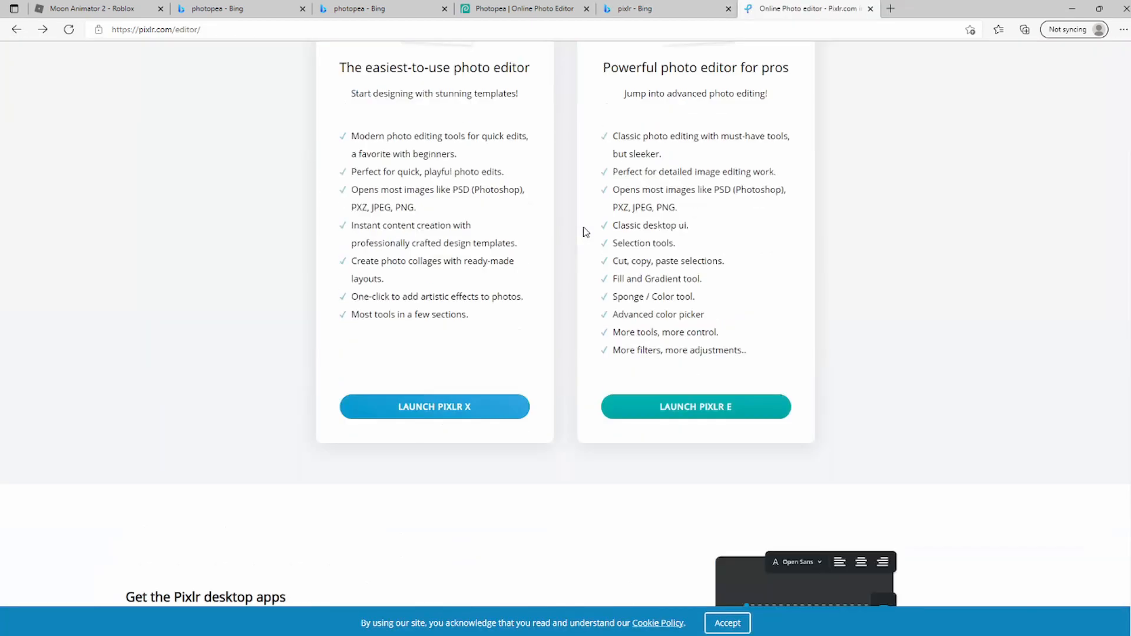
left_click(434, 313)
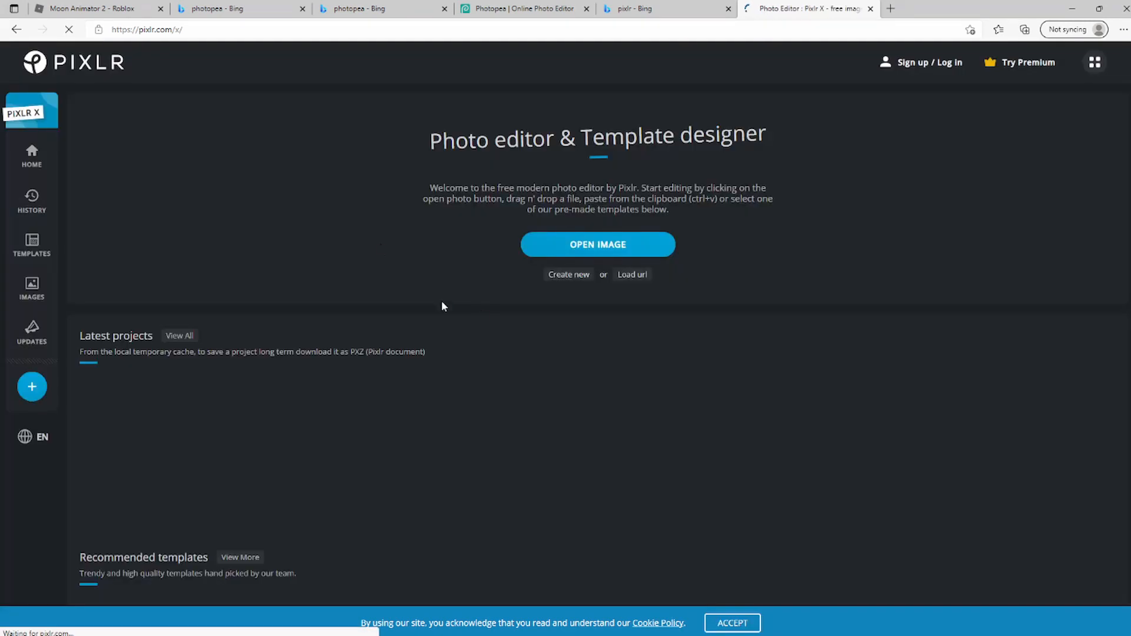
left_click(147, 30)
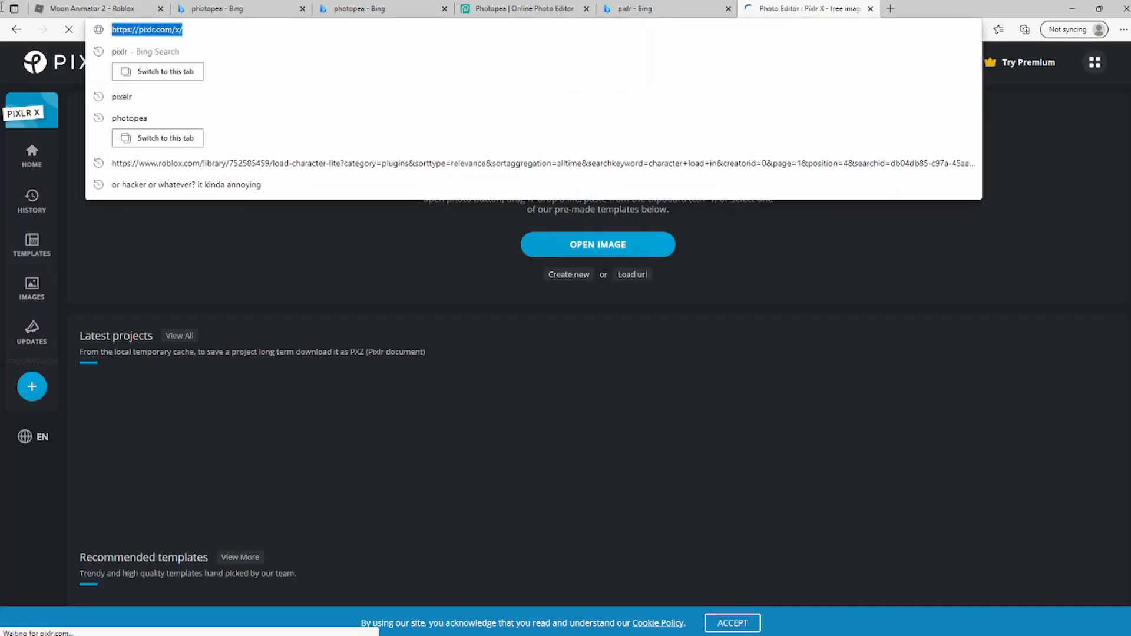
left_click(285, 163)
scroll(314, 234, "down", 3)
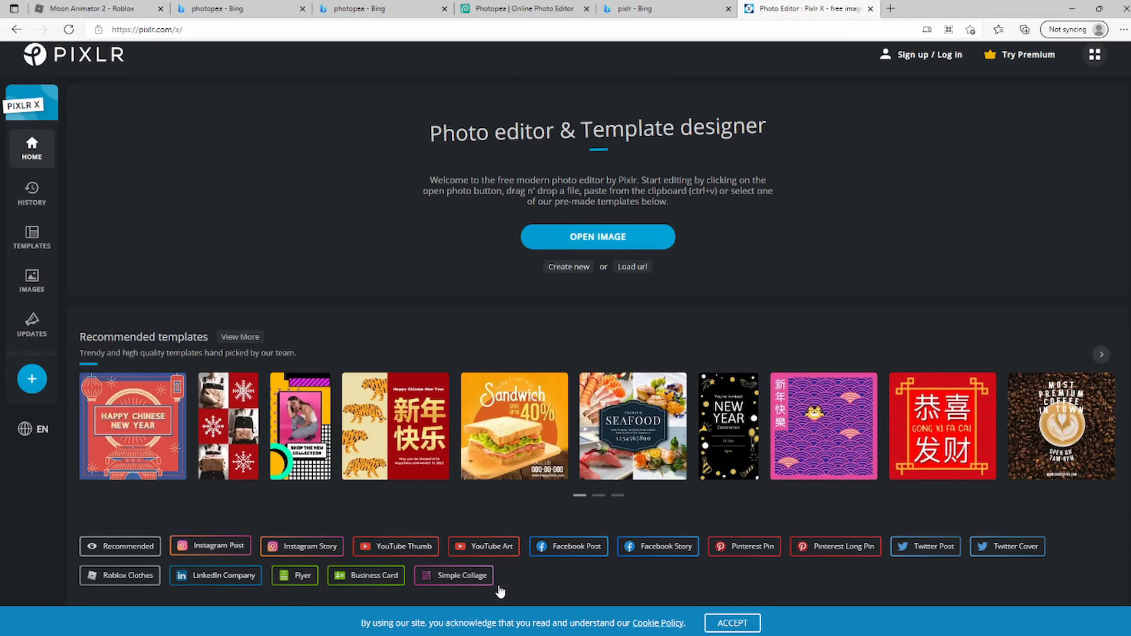
- Start a design from the free YouTube Thumb template "How to create Christmas Decoration" (1280 x 720 px)
left_click(399, 548)
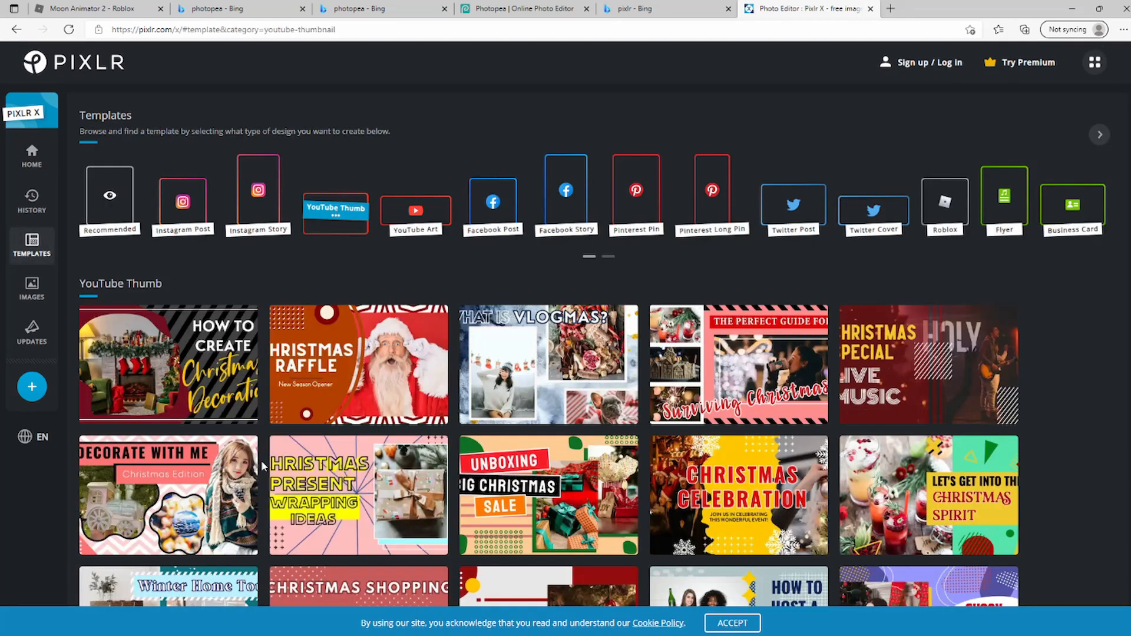
left_click(203, 355)
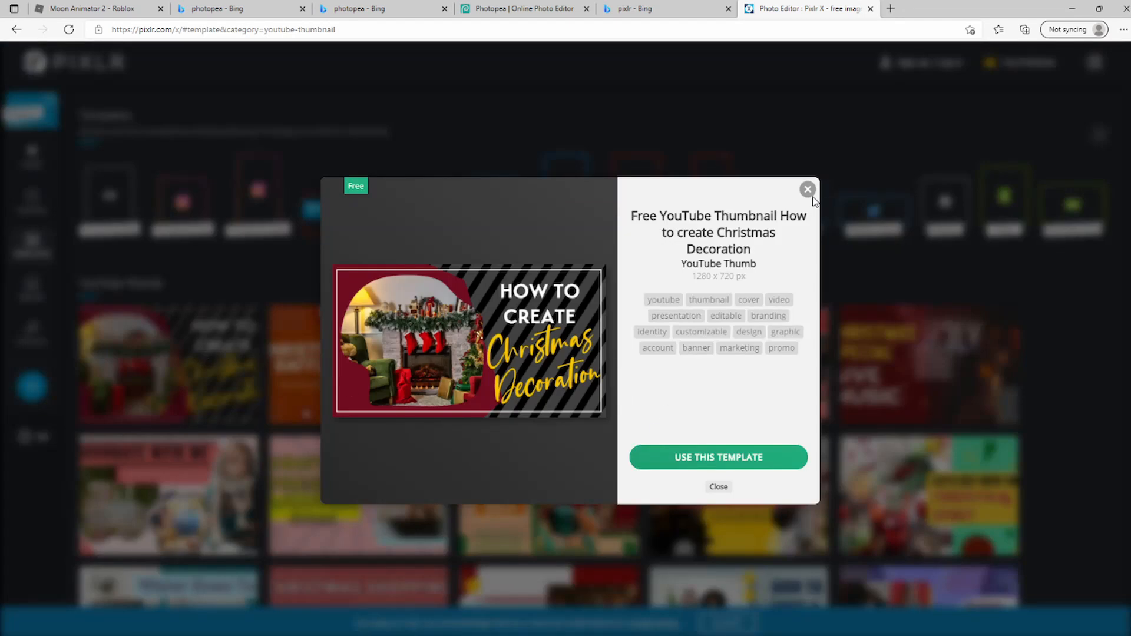
left_click(808, 191)
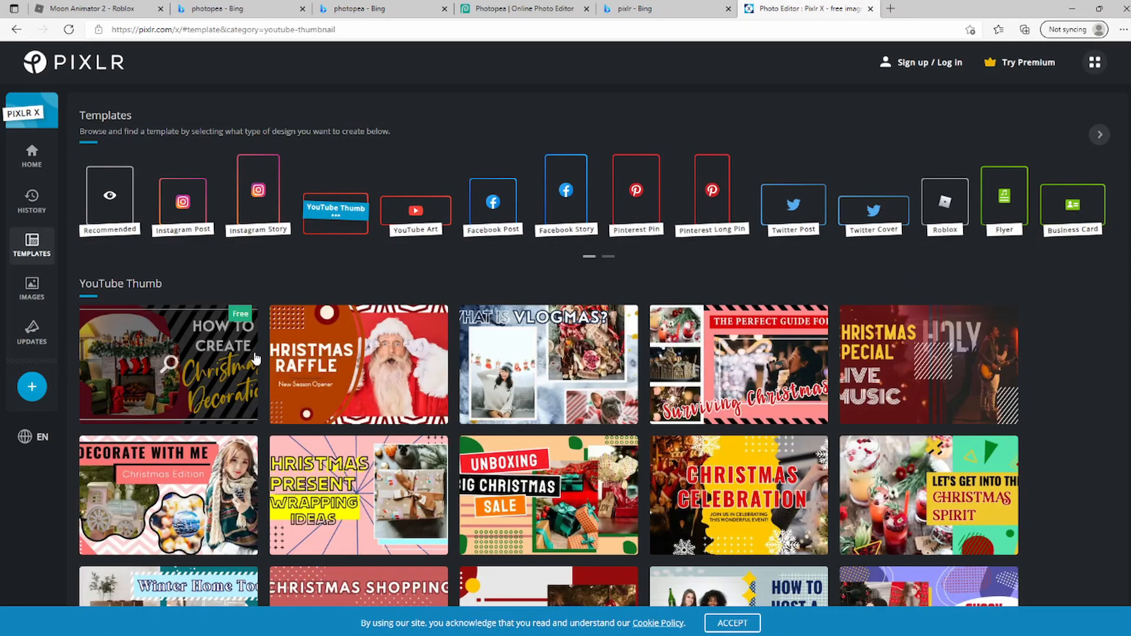
left_click(189, 356)
left_click(671, 458)
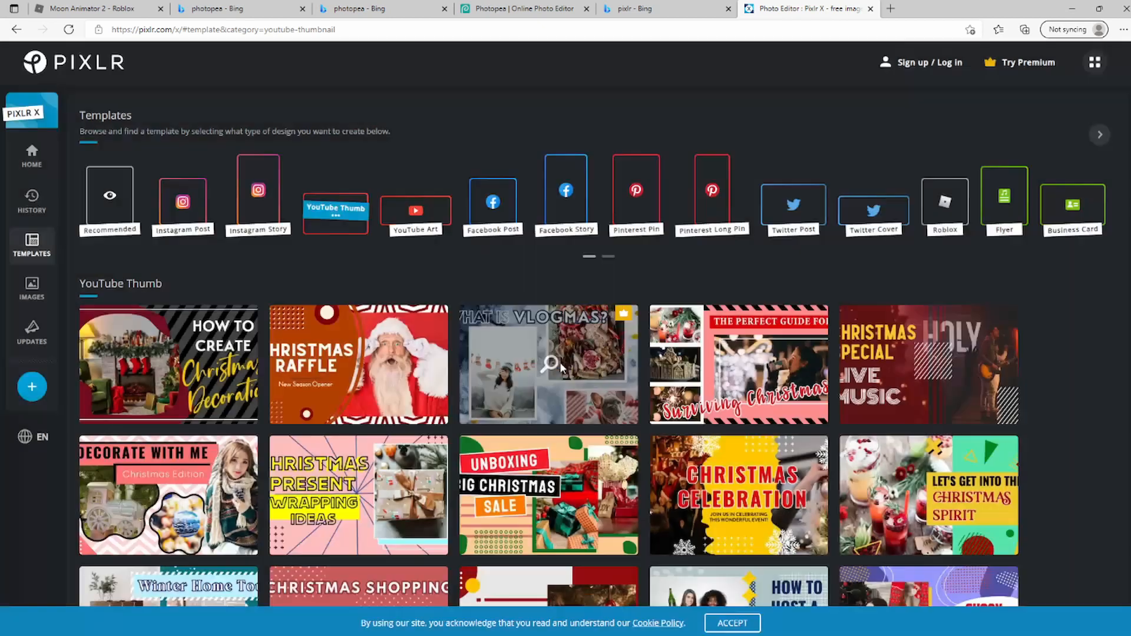
- Delete all of the template's layers, including the red shape, to leave an empty canvas
key("ctrl+a")
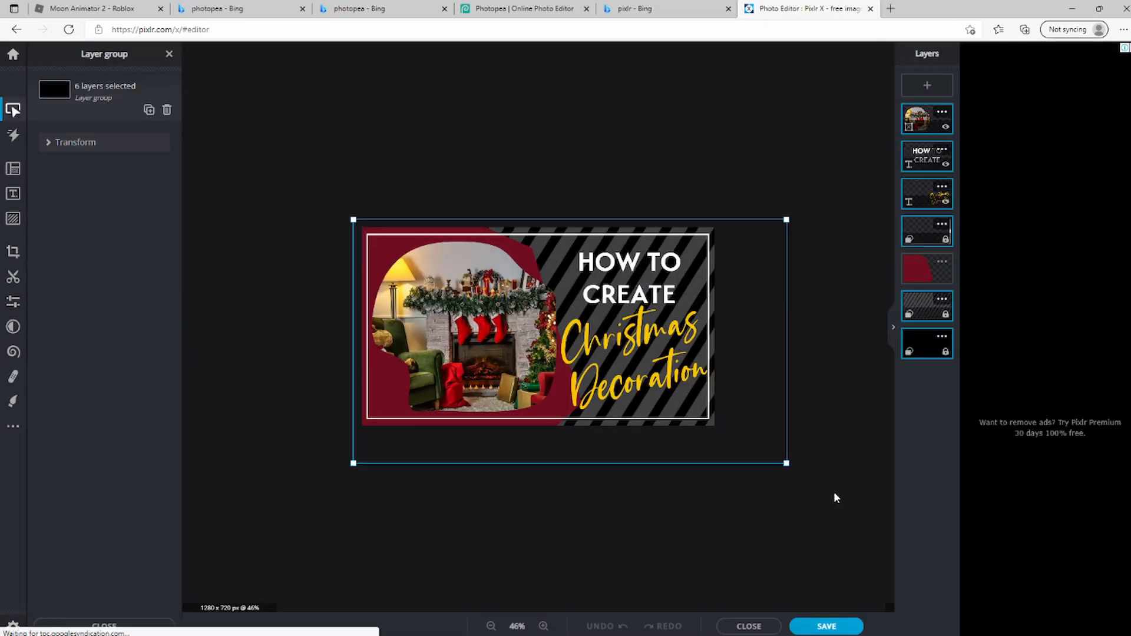
key("Delete")
left_click(362, 208)
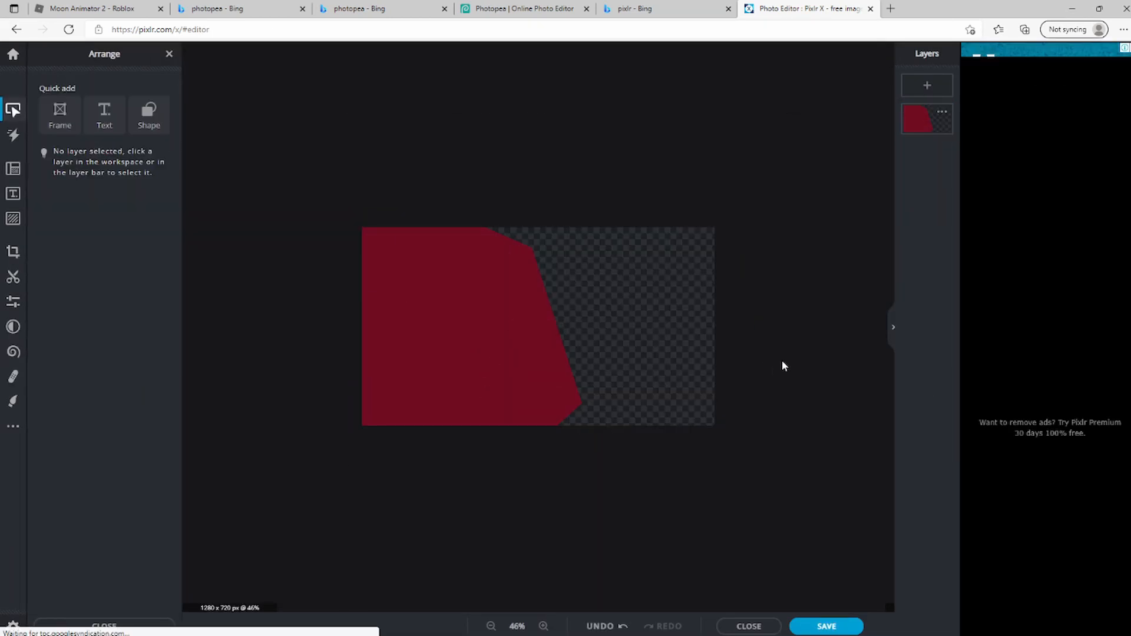
left_click(914, 125)
key("Delete")
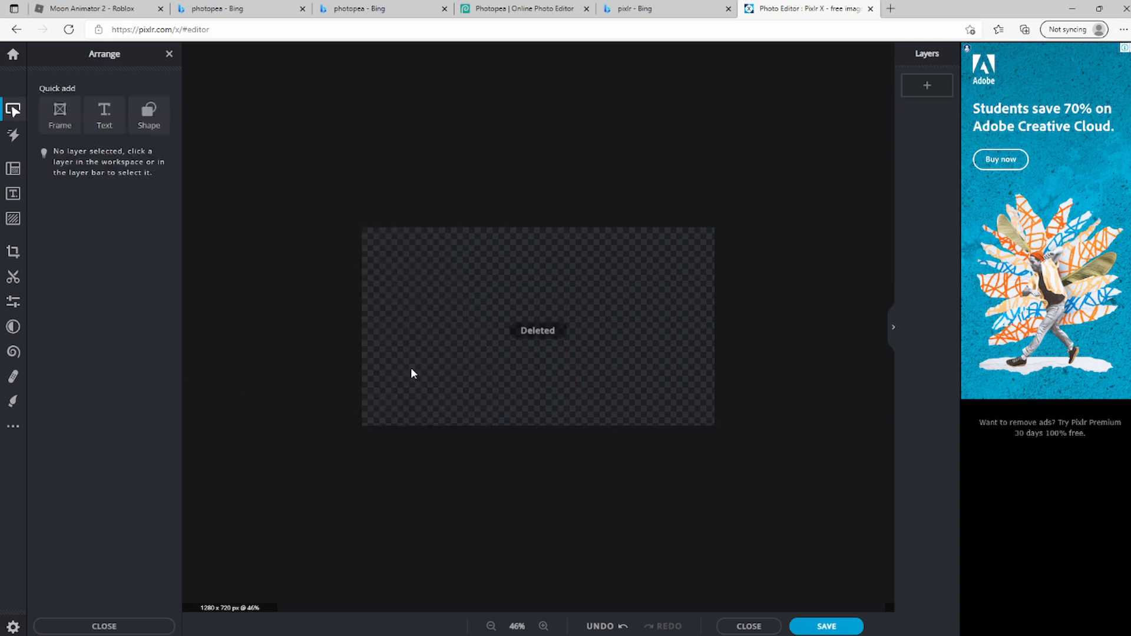
- Add the exported Background image of the outlined character to the canvas as own media
scroll(551, 444, "up", 2)
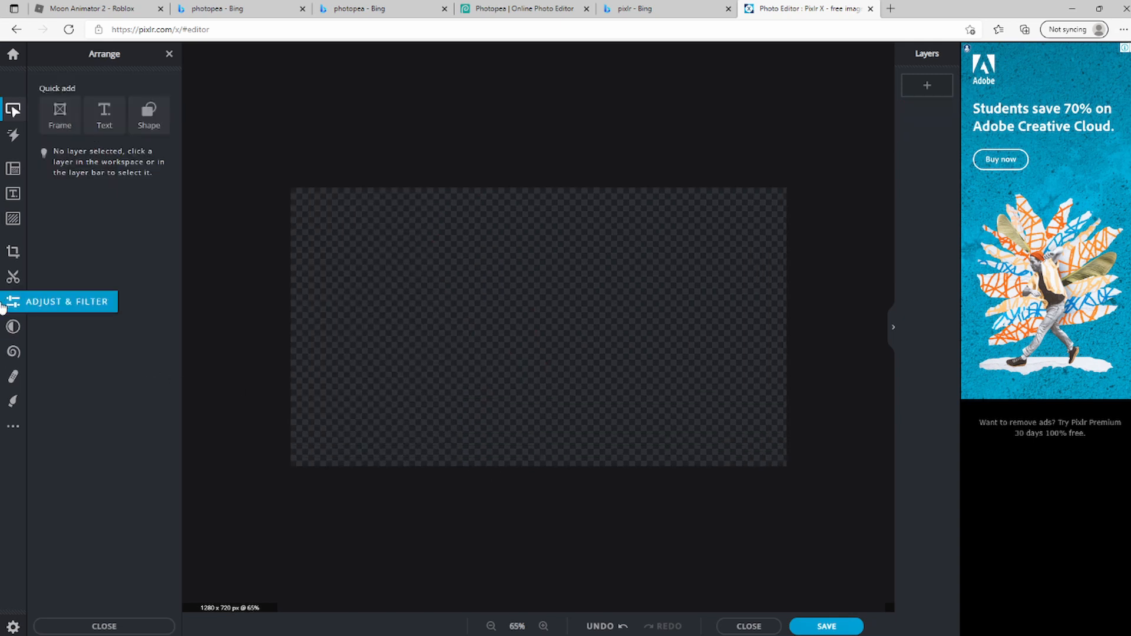
left_click(13, 223)
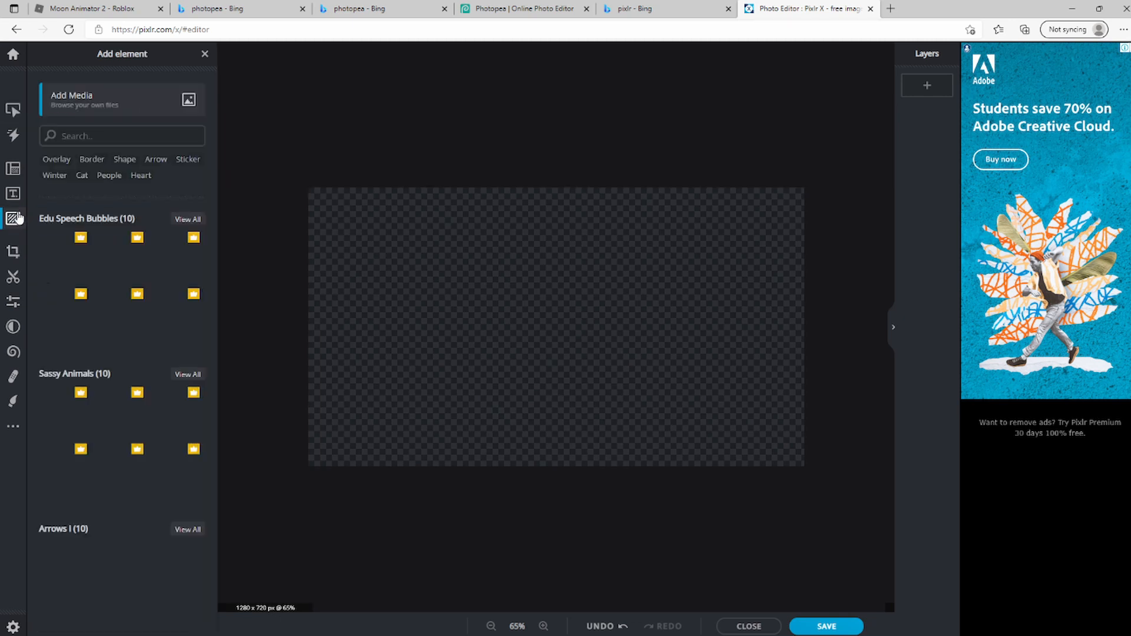
left_click(97, 101)
double_click(139, 118)
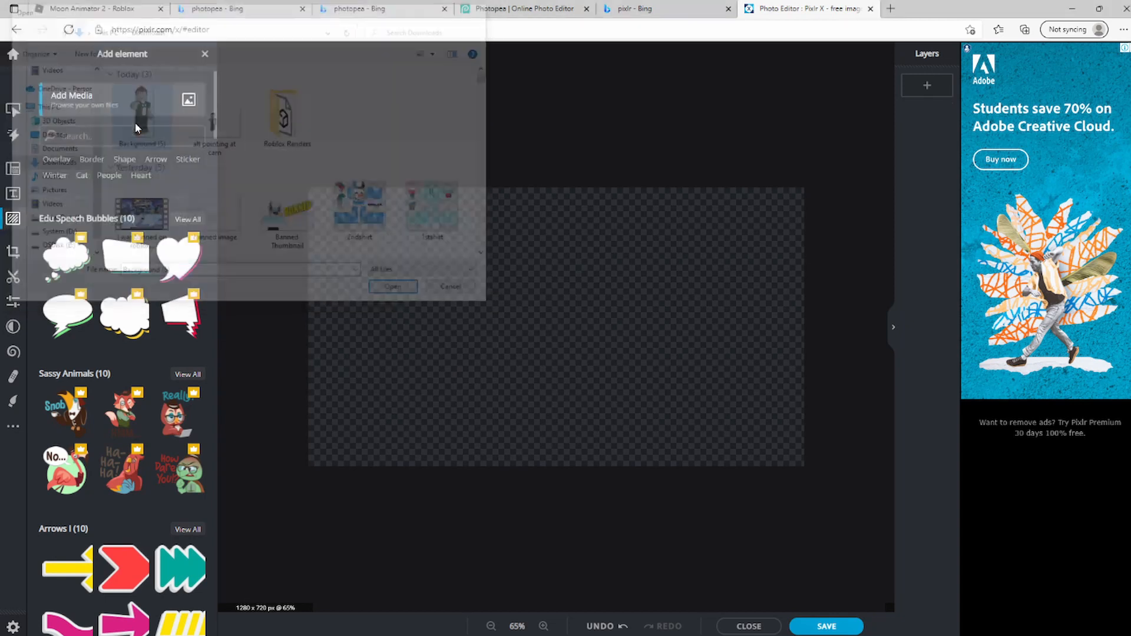
scroll(416, 331, "down", 5)
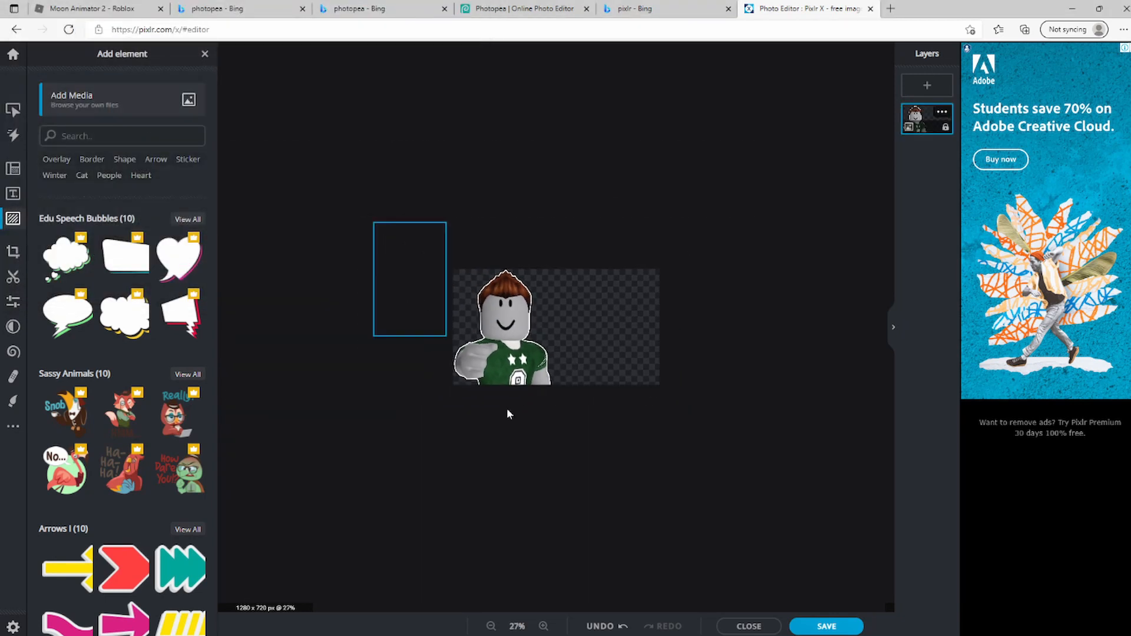
- Unlock the character image layer and scale it down proportionally to a little over half its size
left_click(12, 110)
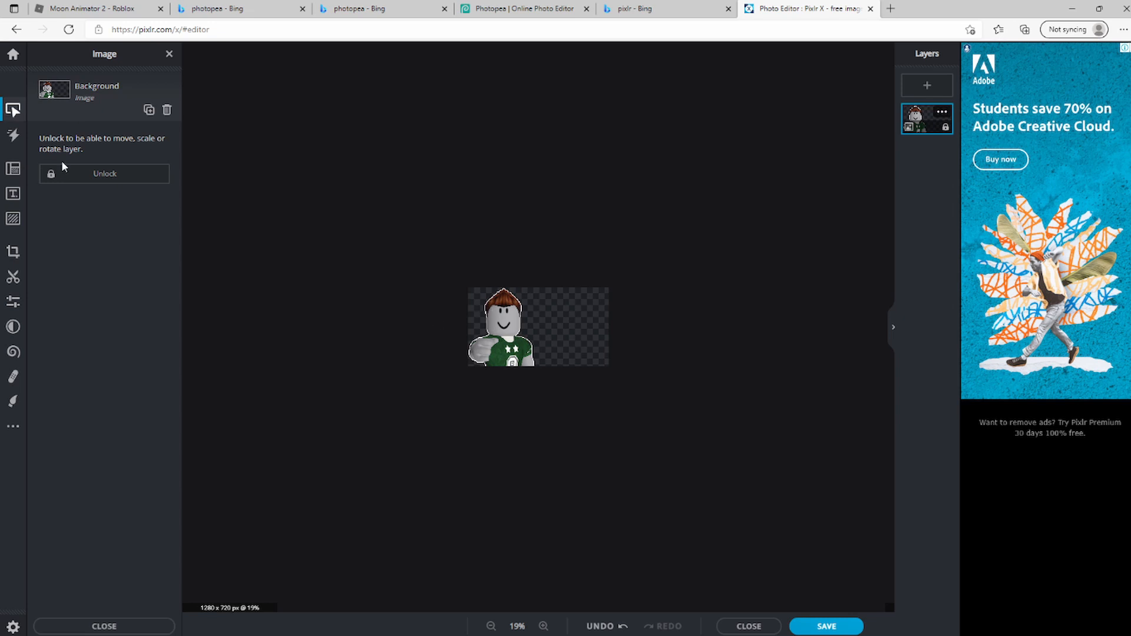
left_click(107, 174)
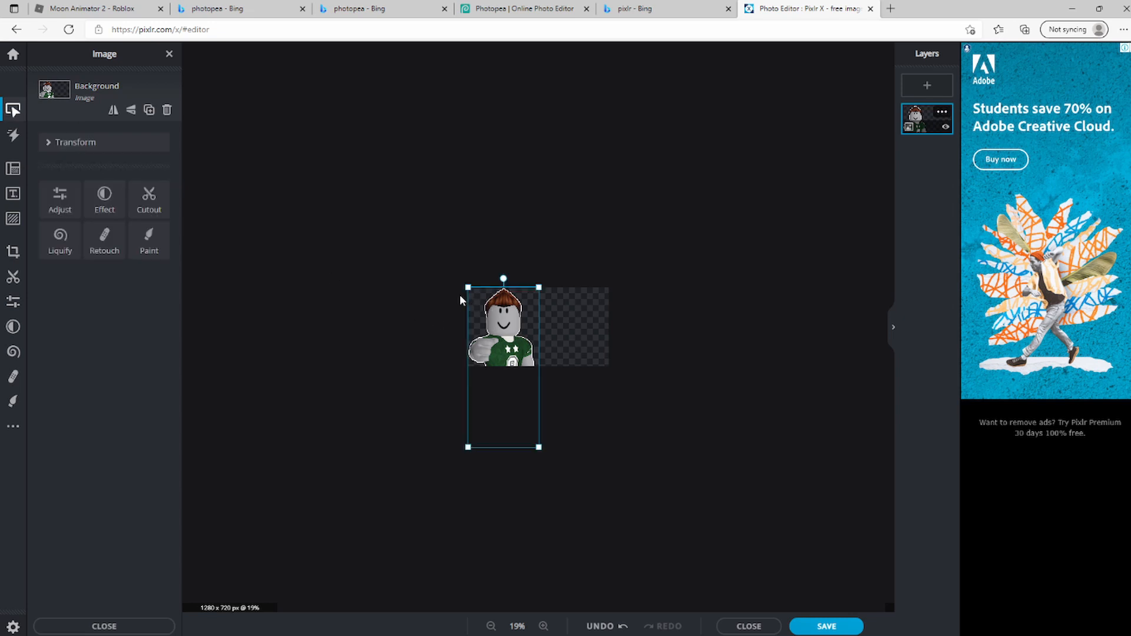
left_click_drag(466, 287, 498, 320)
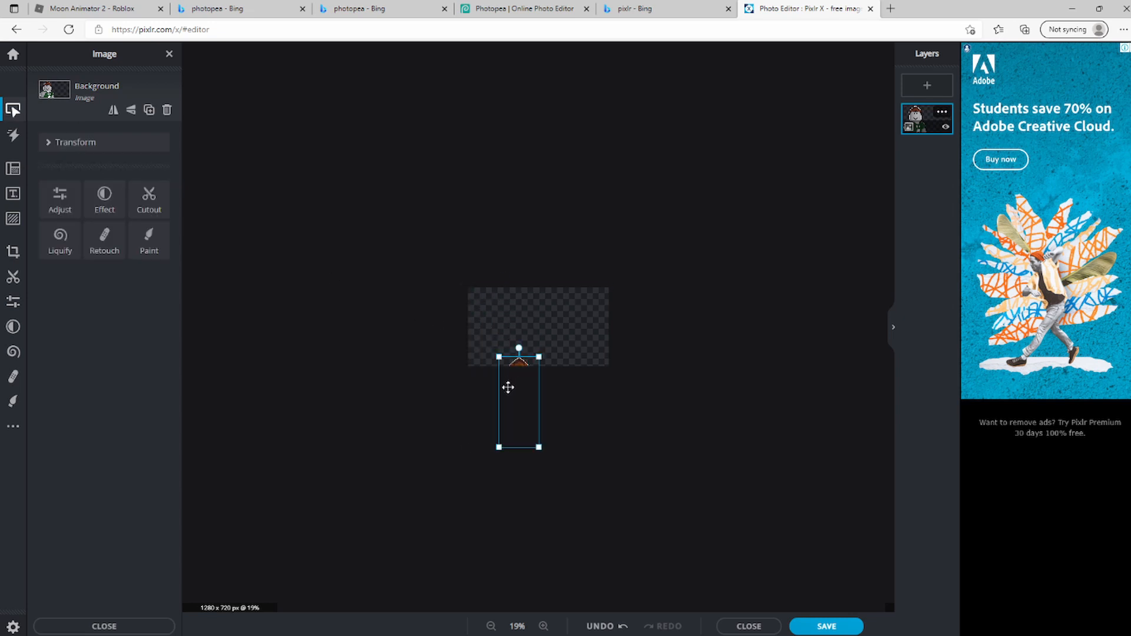
- Move the character image up to the middle of the canvas so the head and most of the body are inside it
left_click_drag(508, 387, 531, 317)
scroll(531, 317, "up", 9)
mouse_move(582, 344)
left_mouse_down()
mouse_move(647, 354)
mouse_move(567, 352)
left_mouse_up()
left_click(379, 361)
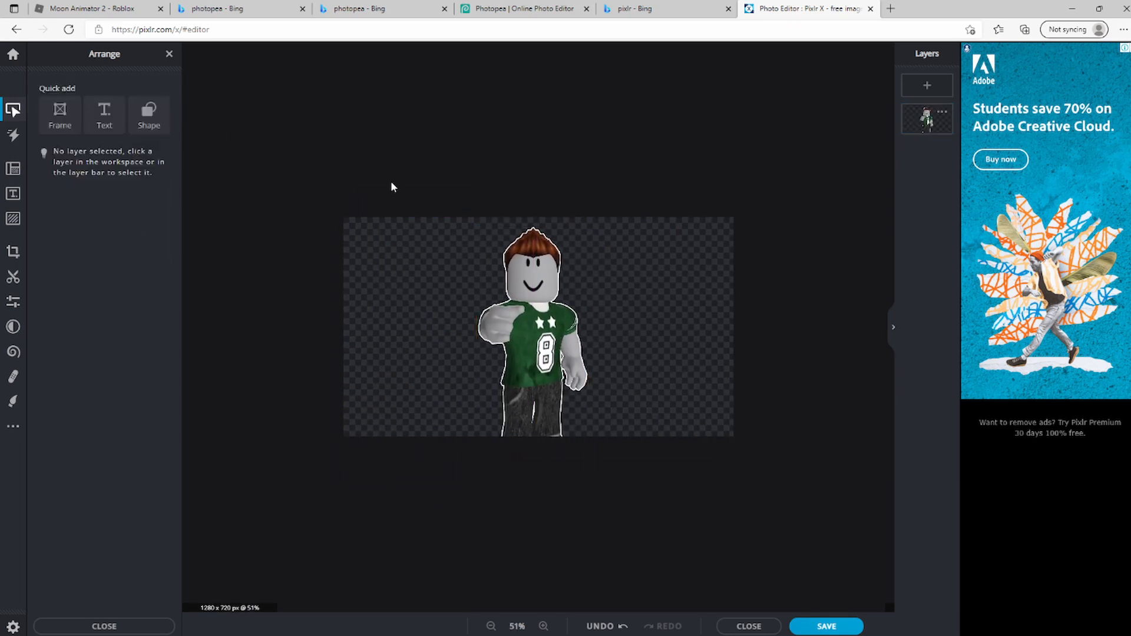
- Add the "good background" image as own media and place the character layer above it
left_click(12, 218)
left_click(74, 100)
double_click(129, 125)
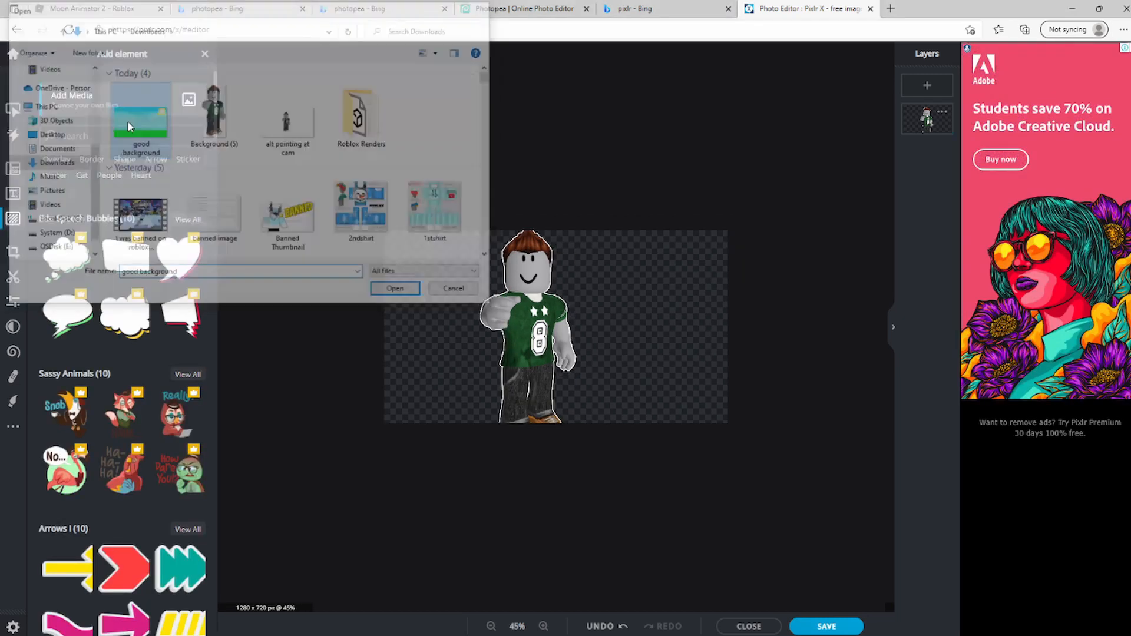
left_click(922, 152)
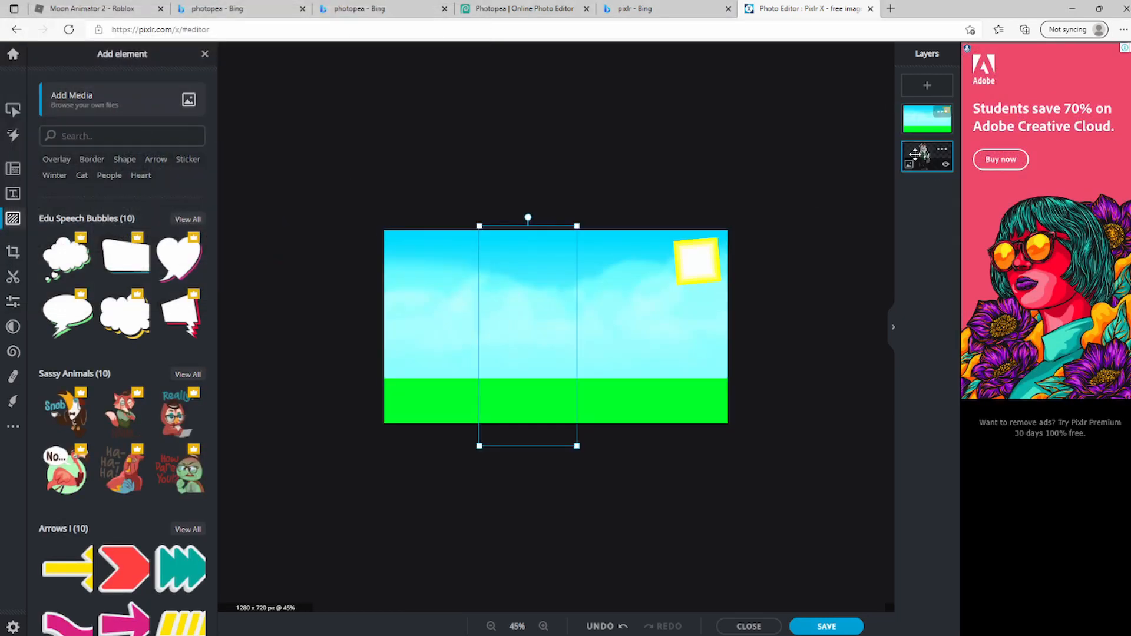
left_click_drag(922, 150, 921, 112)
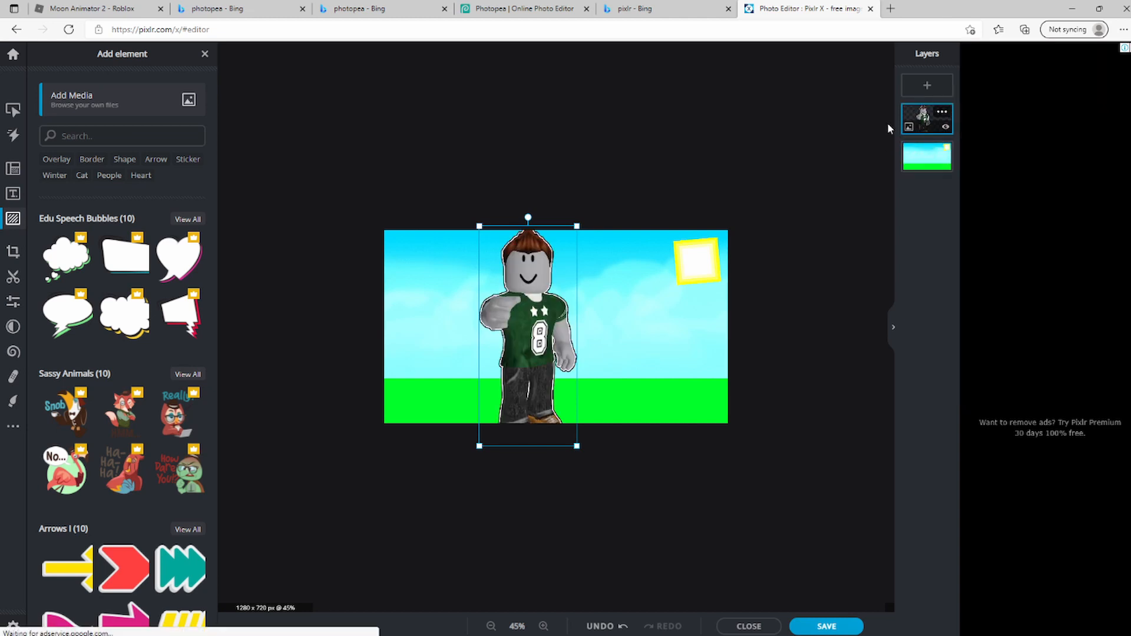
- Enlarge the character so the head and upper body fill the canvas height, and place it on the thumbnail's left side
scroll(516, 237, "up", 5)
scroll(509, 246, "down", 4)
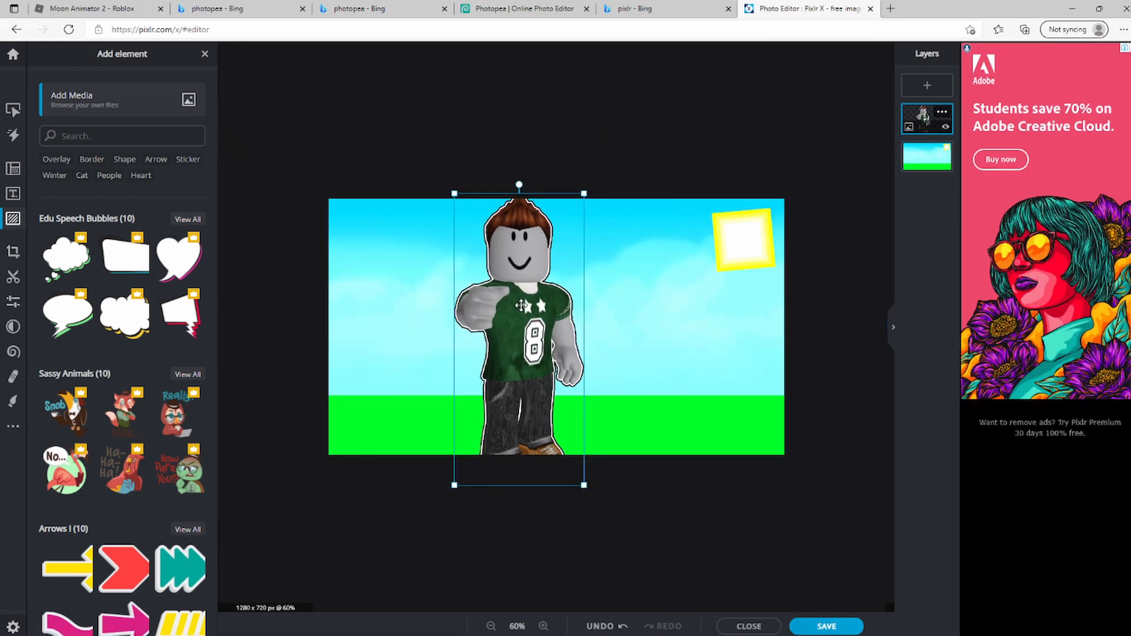
left_click_drag(464, 210, 421, 244)
left_click_drag(490, 351, 568, 322)
scroll(568, 322, "down", 4)
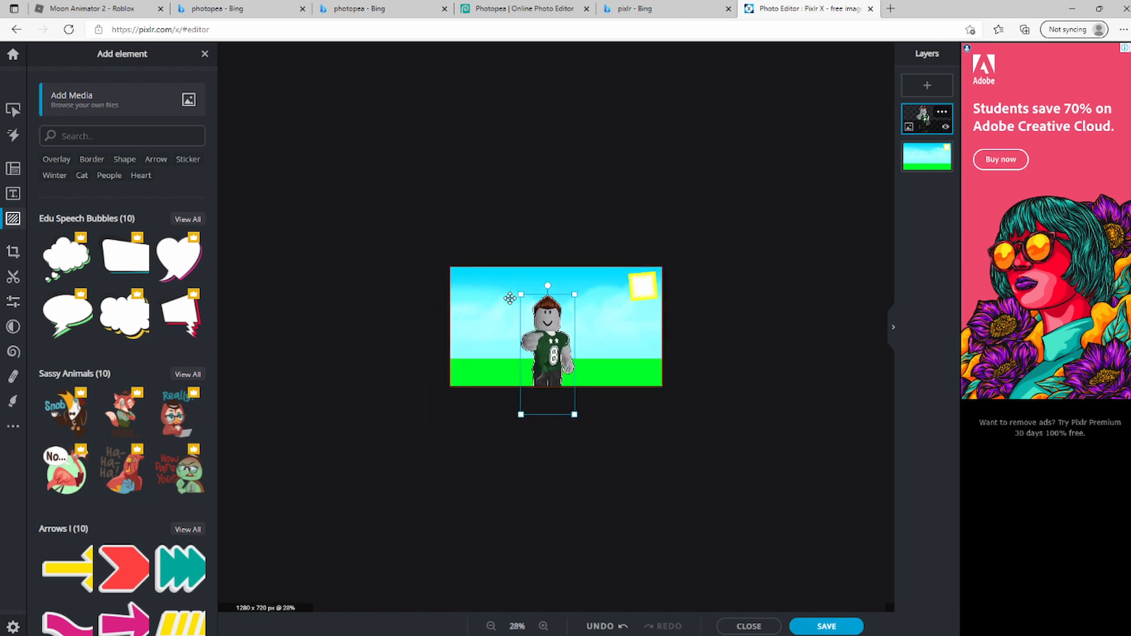
left_click_drag(513, 298, 535, 390)
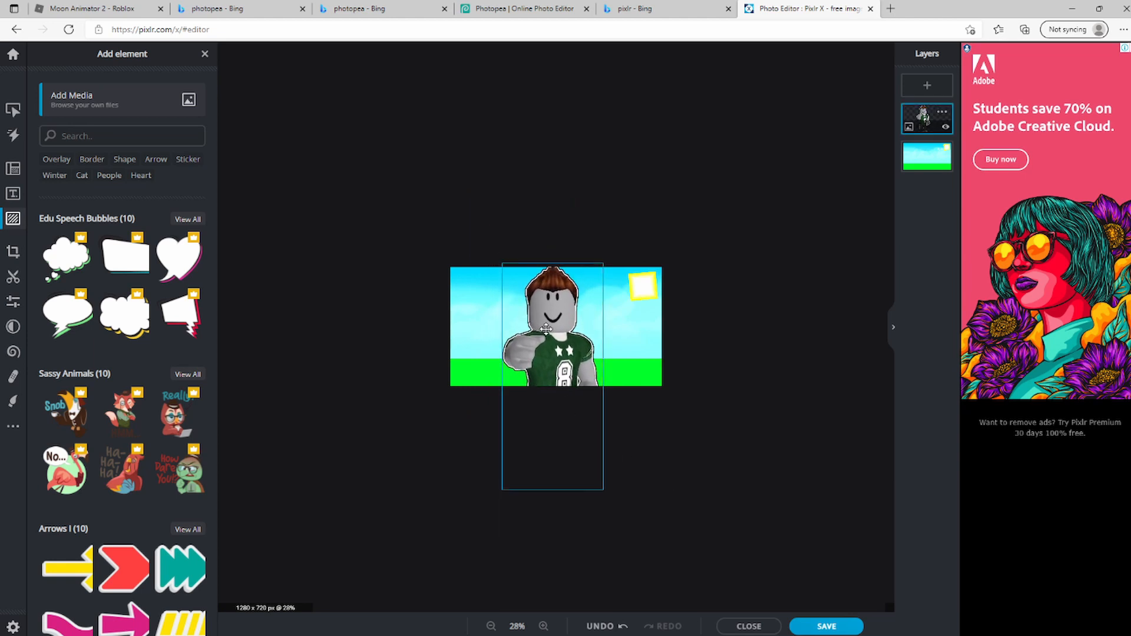
left_click_drag(548, 329, 505, 335)
left_click(445, 414)
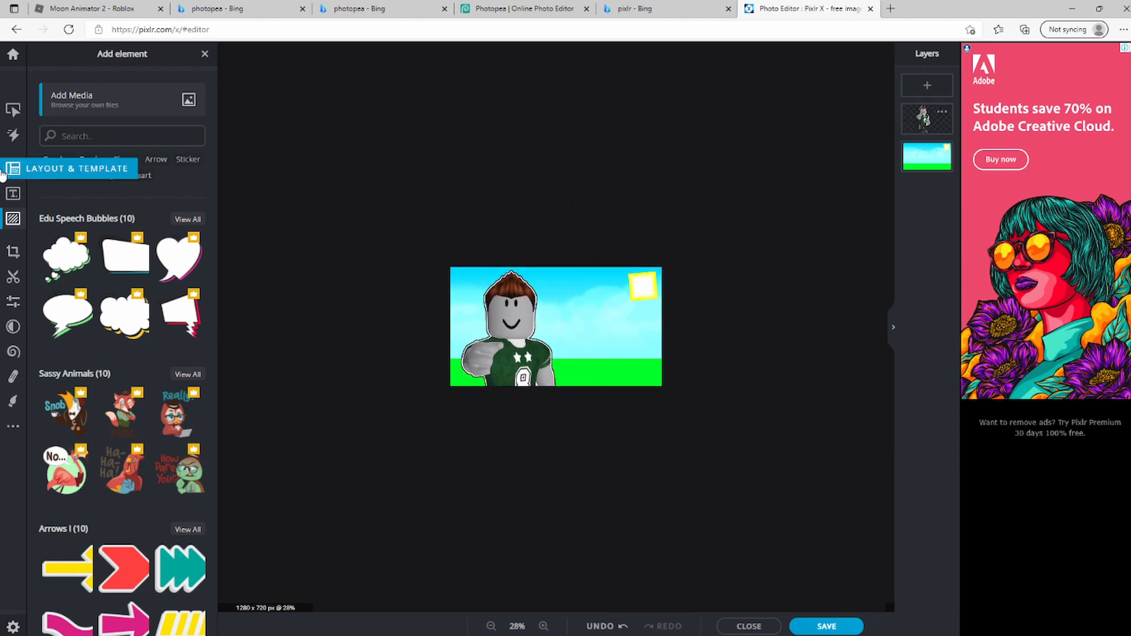
left_click(11, 376)
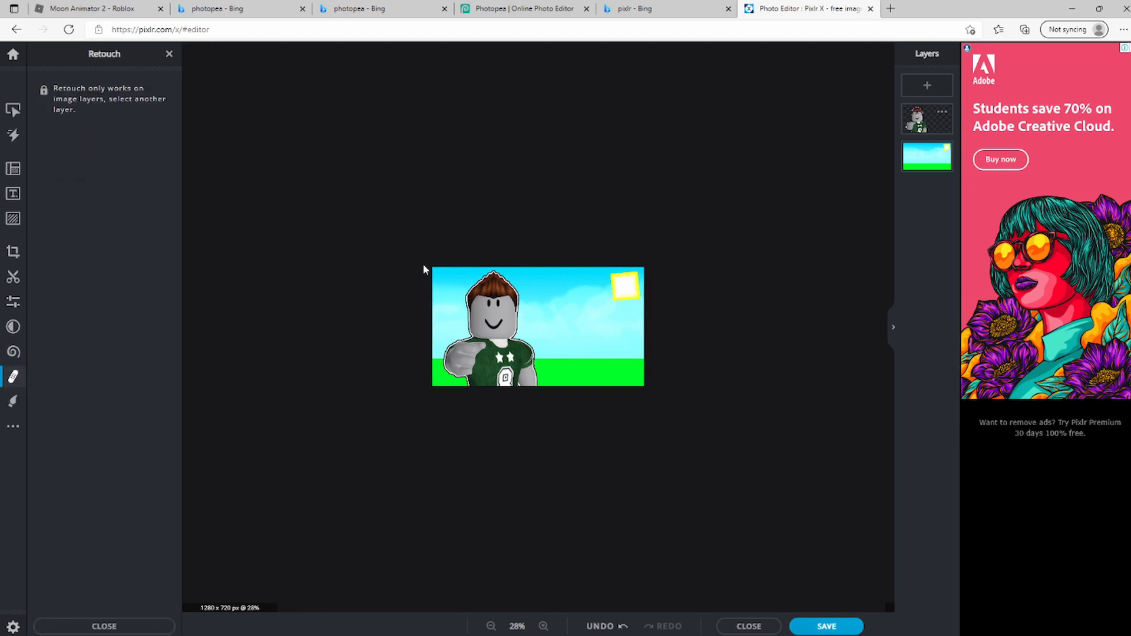
left_click(922, 117)
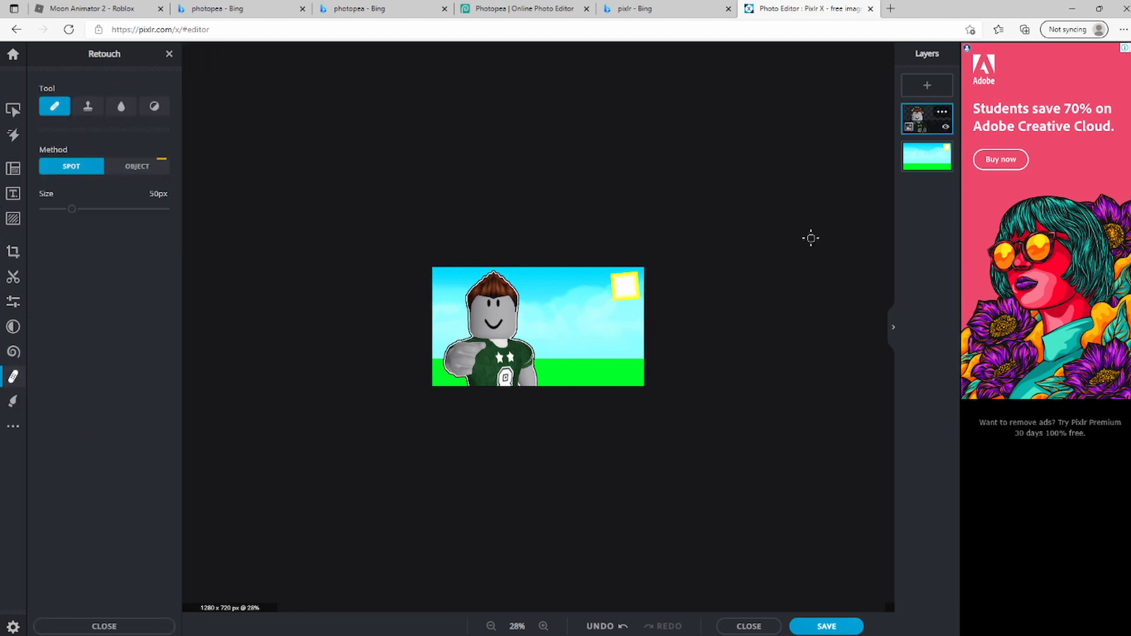
scroll(419, 324, "up", 3)
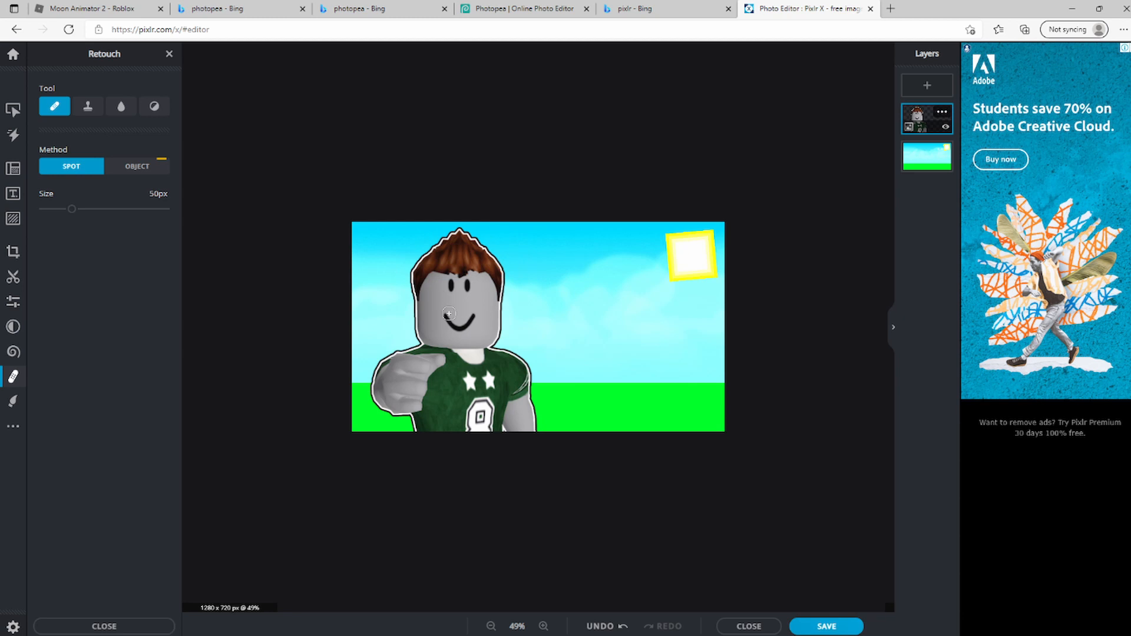
key("ctrl+z")
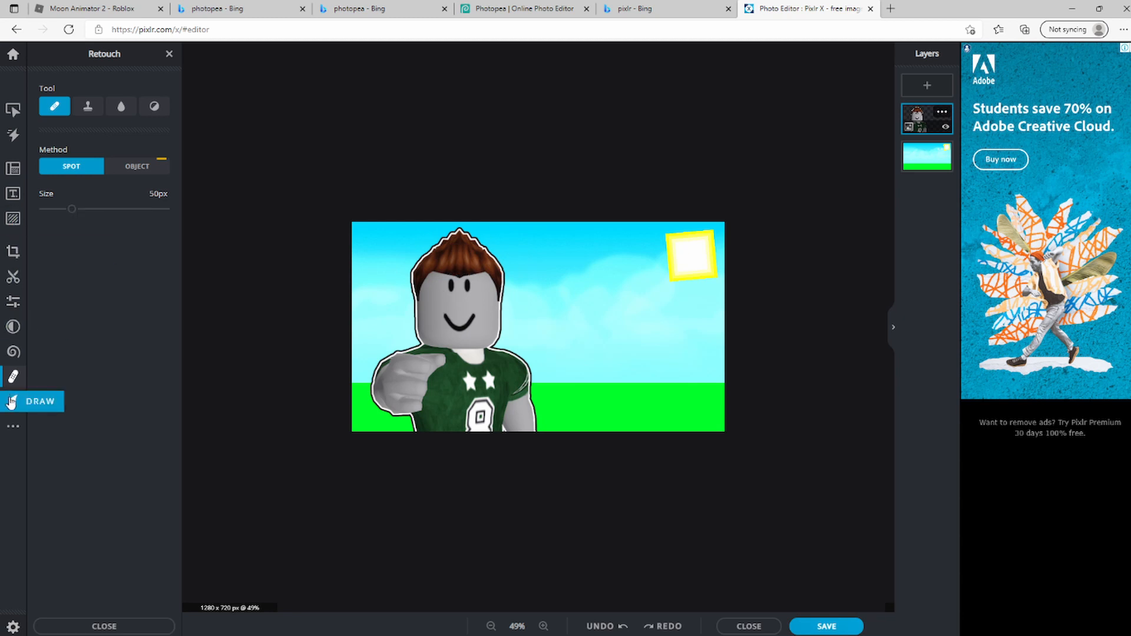
- Preview the Contrast tuning effect at strength 68 on the character layer and close it without applying
left_click(13, 328)
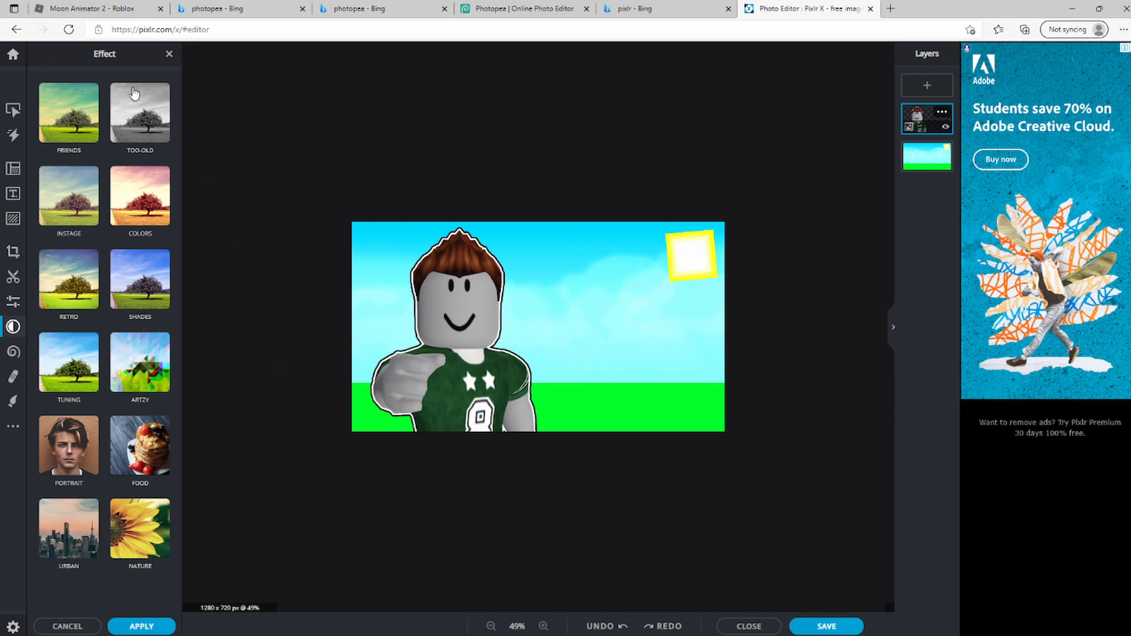
left_click(68, 362)
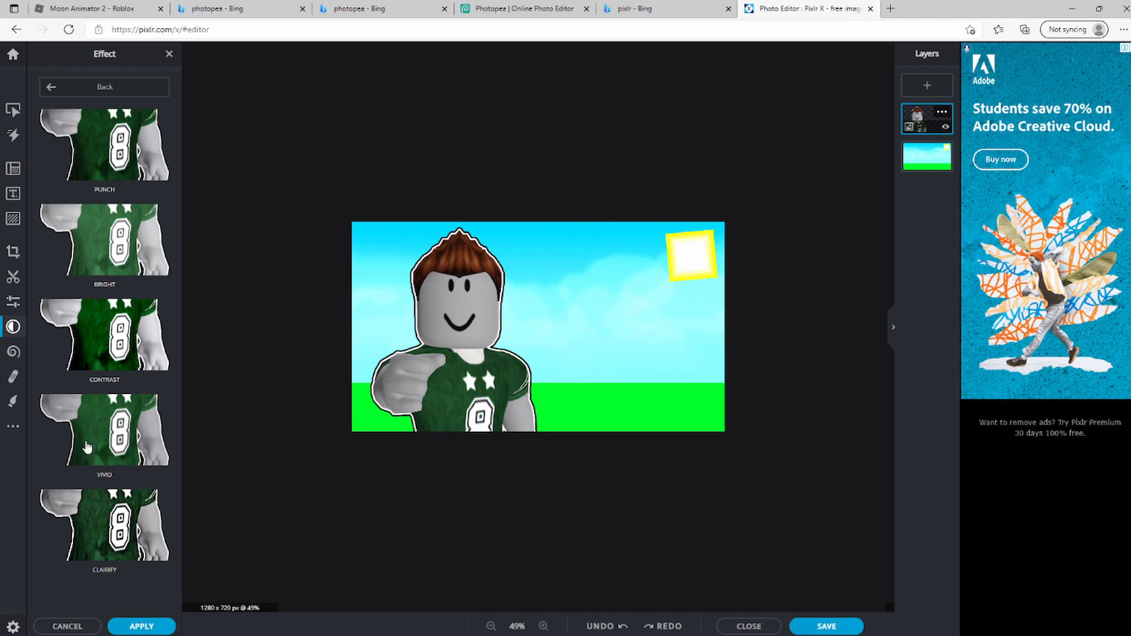
left_click(120, 339)
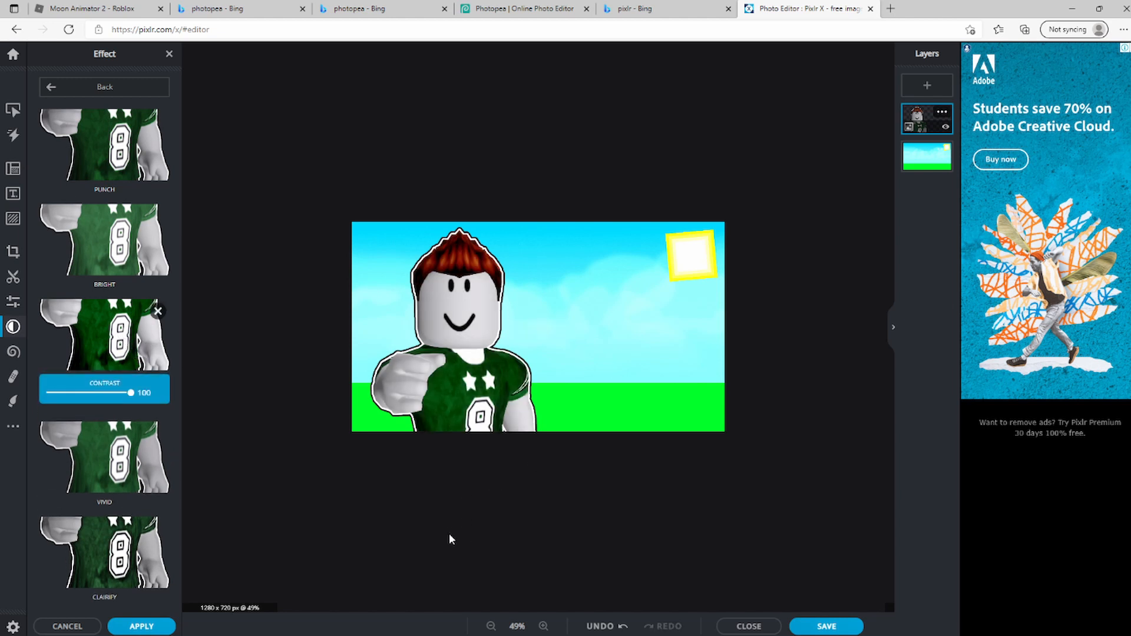
left_click_drag(128, 399, 106, 403)
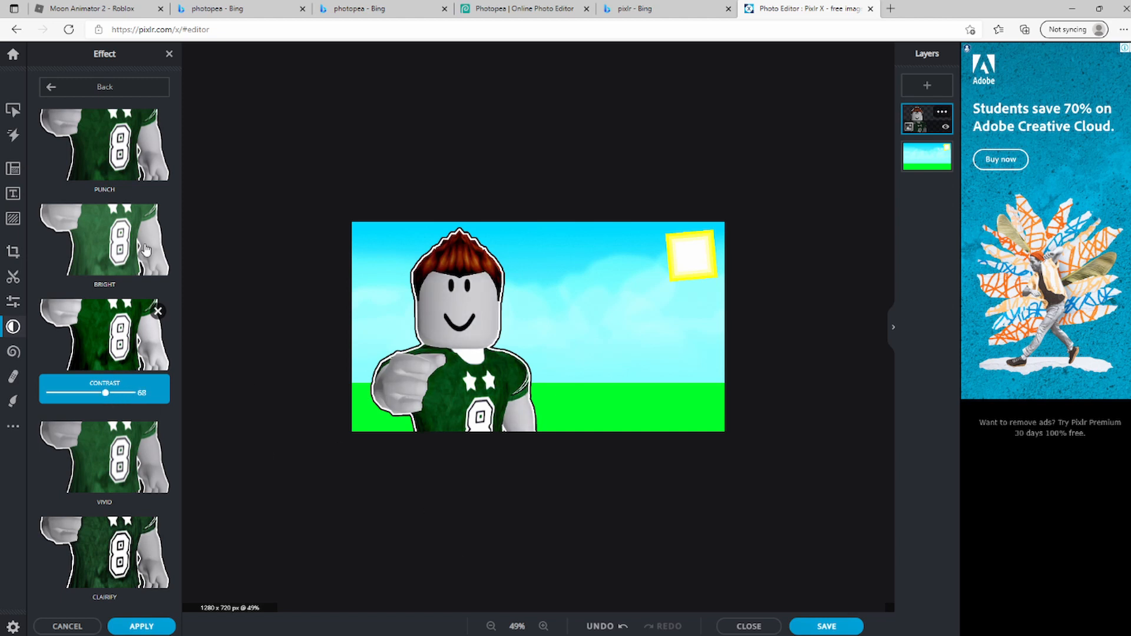
left_click(169, 54)
scroll(636, 451, "down", 2)
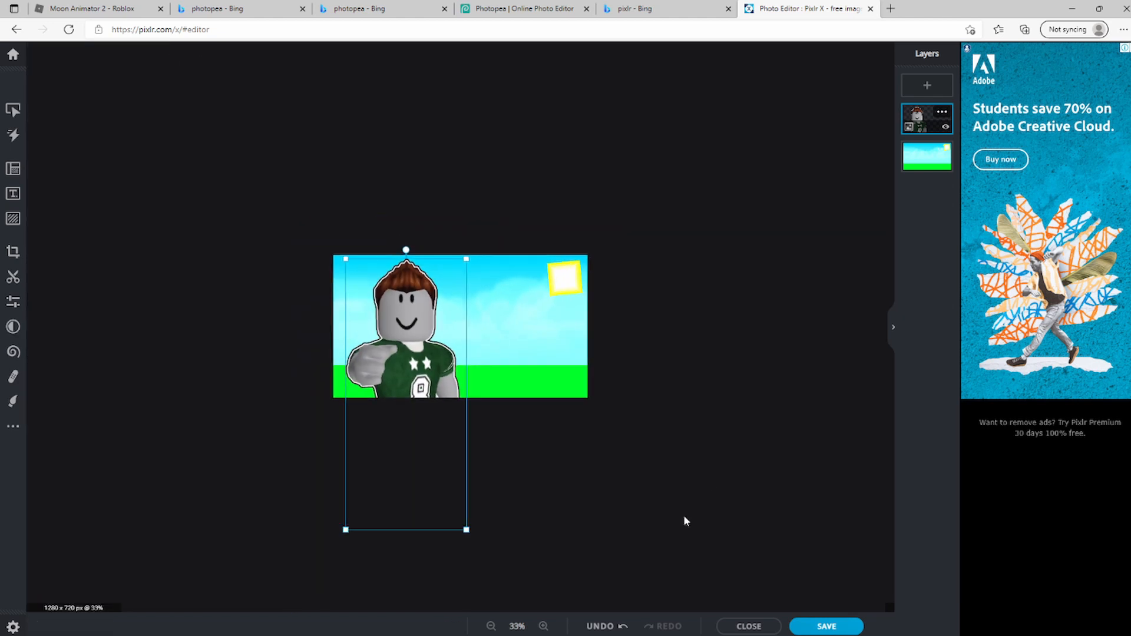
left_click(684, 520)
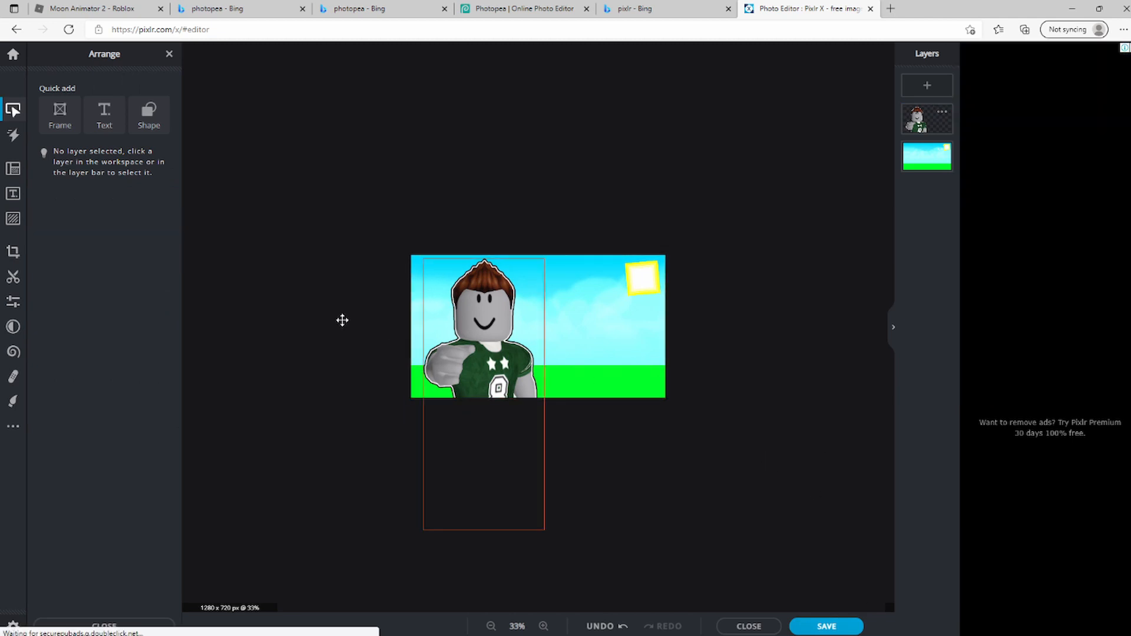
- Add a new default text to the thumbnail and set its font to Bengrraas
left_click(12, 197)
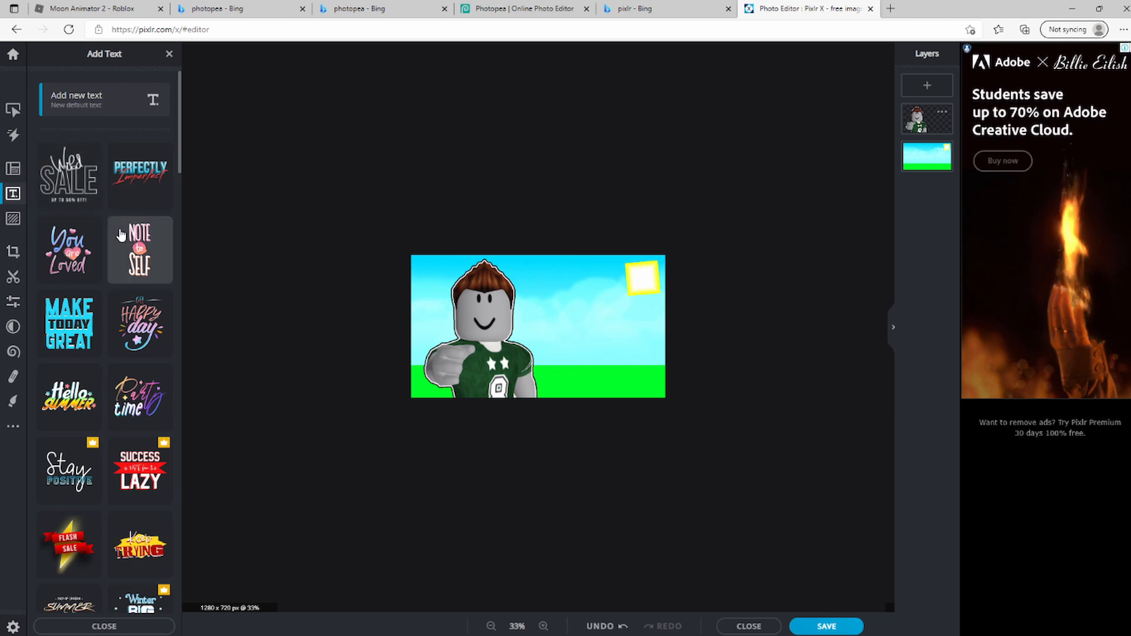
scroll(434, 310, "up", 3)
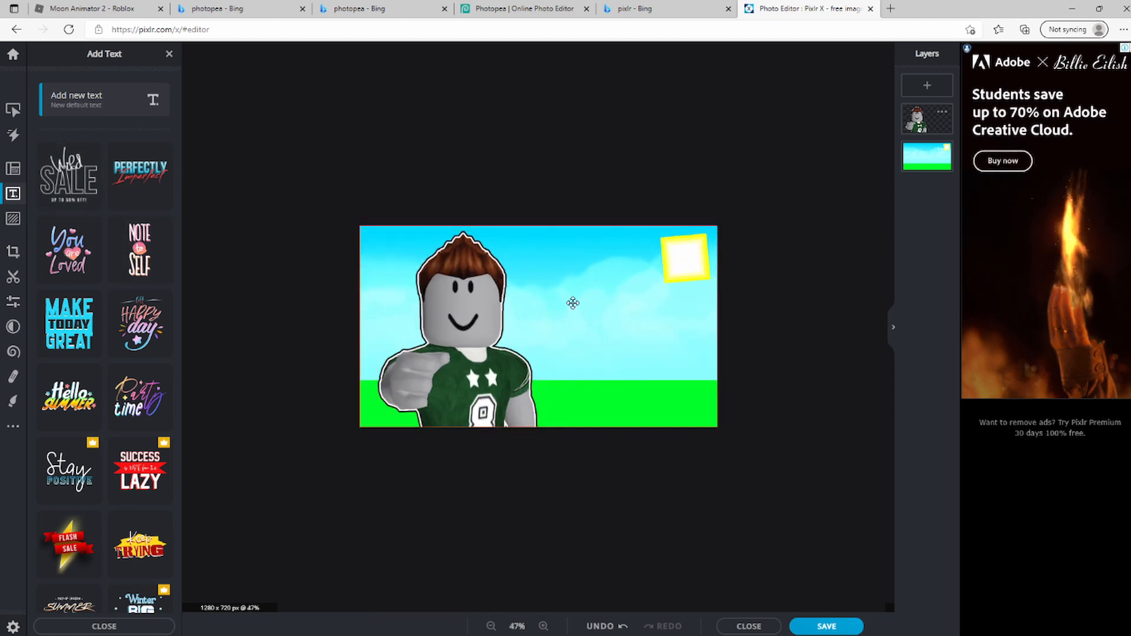
left_click(108, 104)
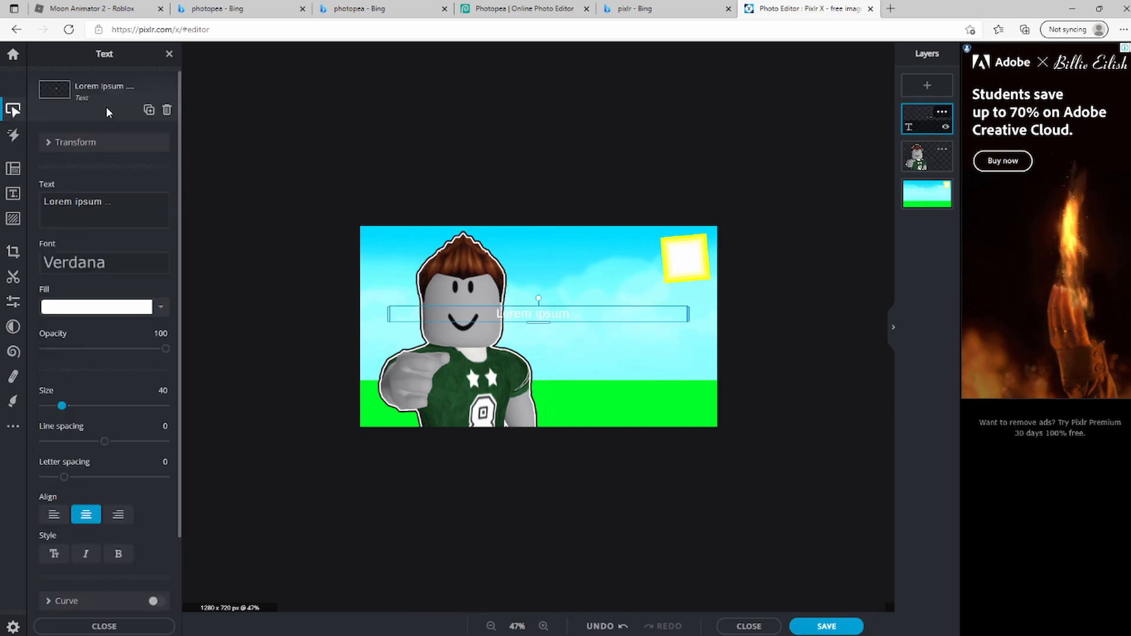
left_click(135, 275)
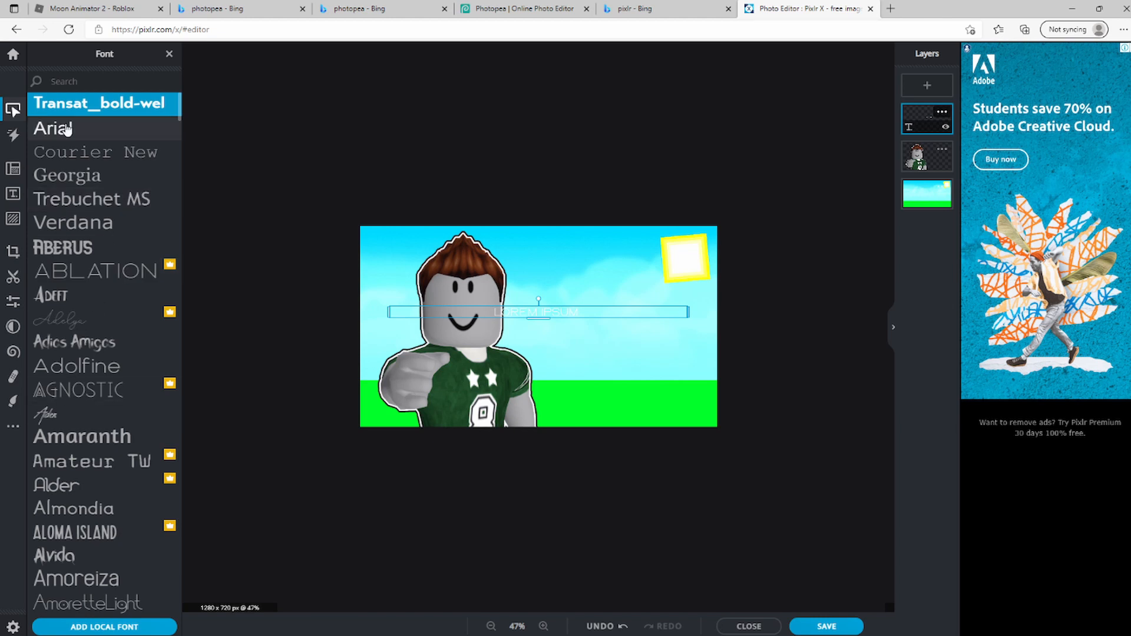
scroll(112, 341, "down", 5)
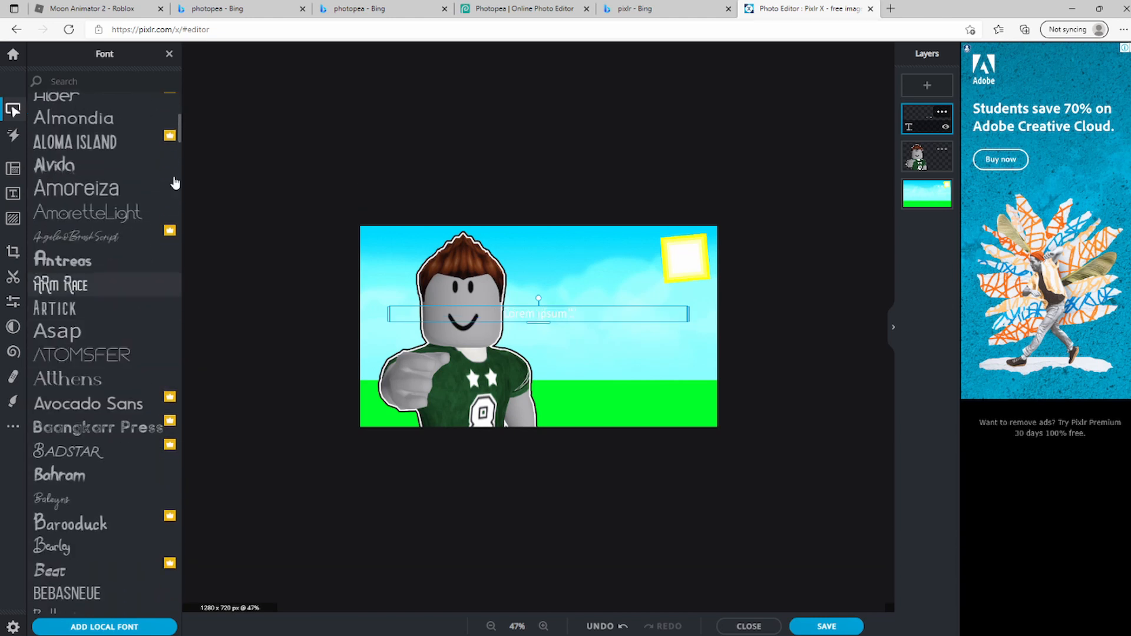
scroll(96, 385, "down", 2)
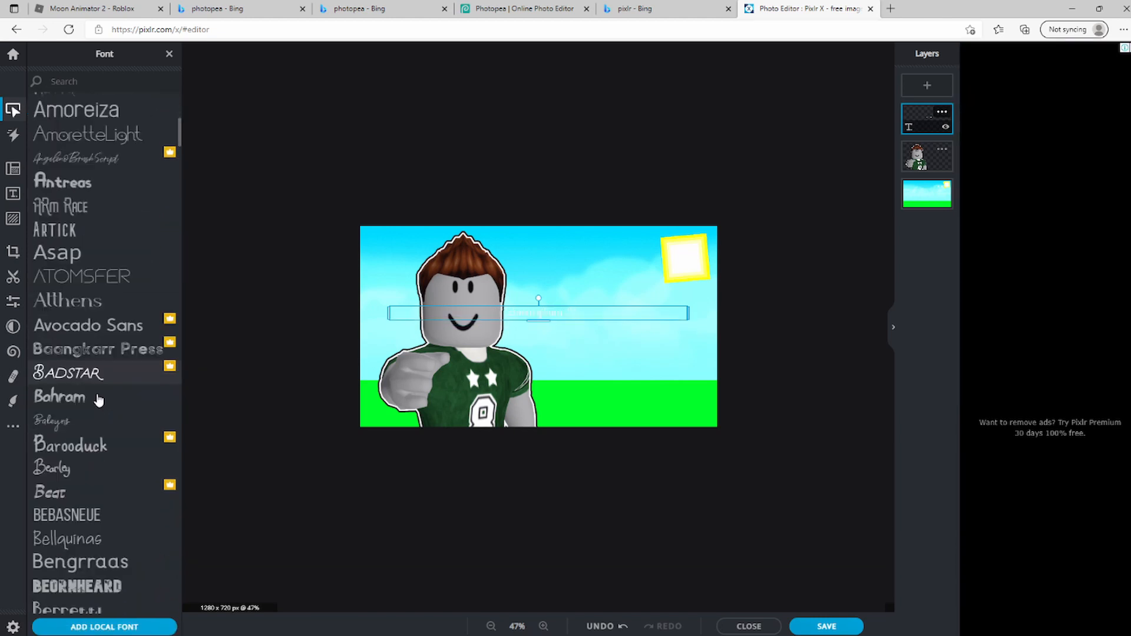
left_click(88, 484)
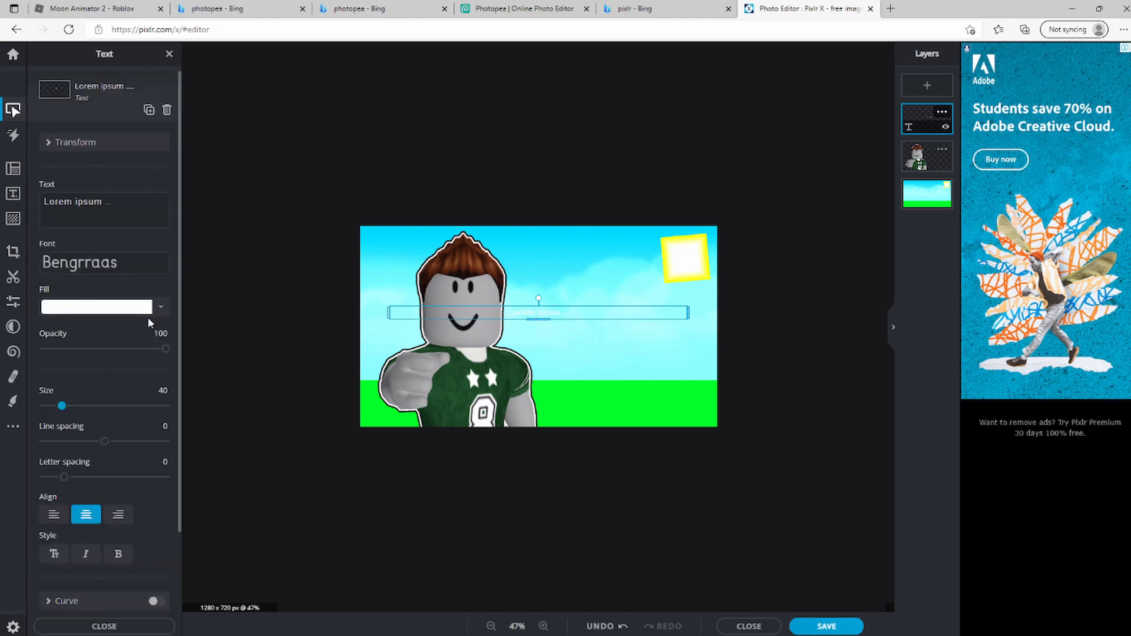
- Set the text's fill to a fully saturated bright yellow
left_click(144, 307)
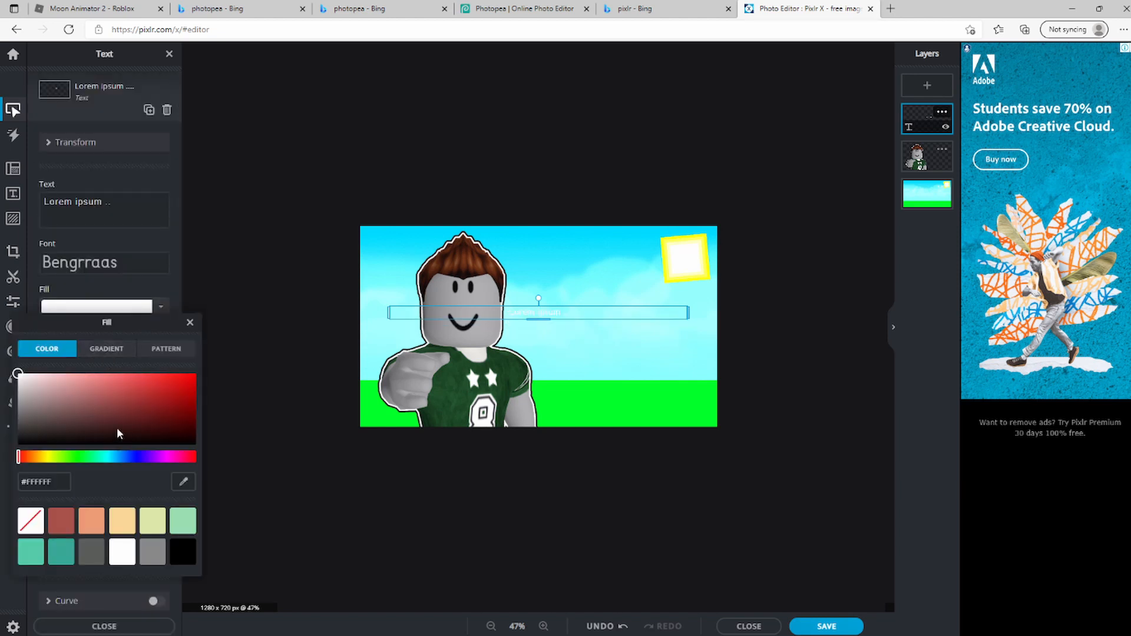
left_click(152, 521)
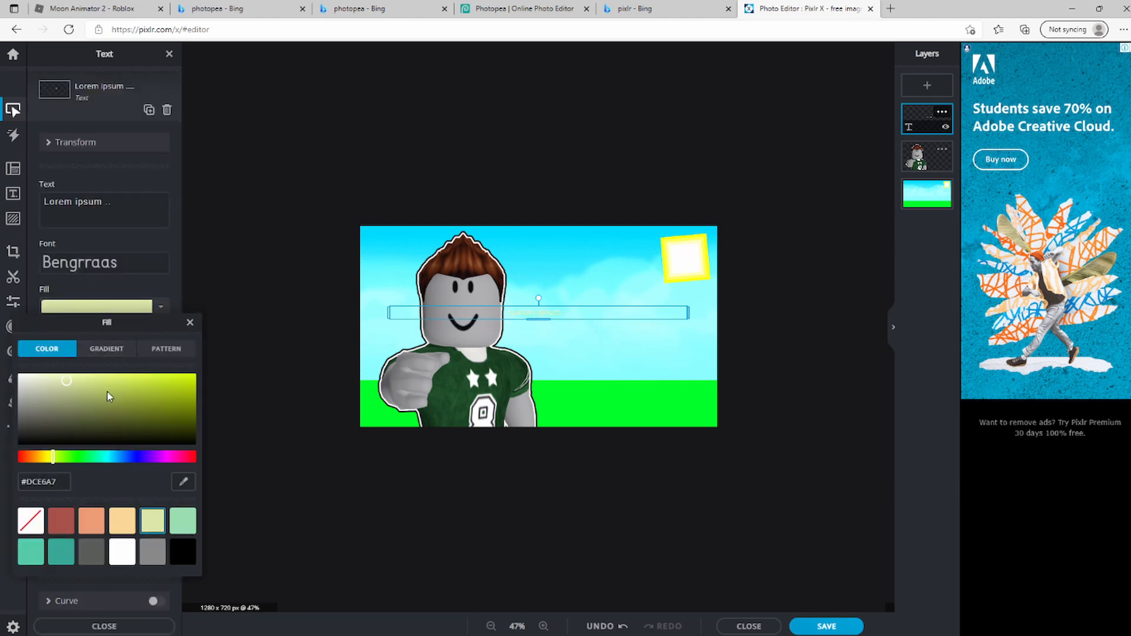
left_click_drag(109, 396, 197, 373)
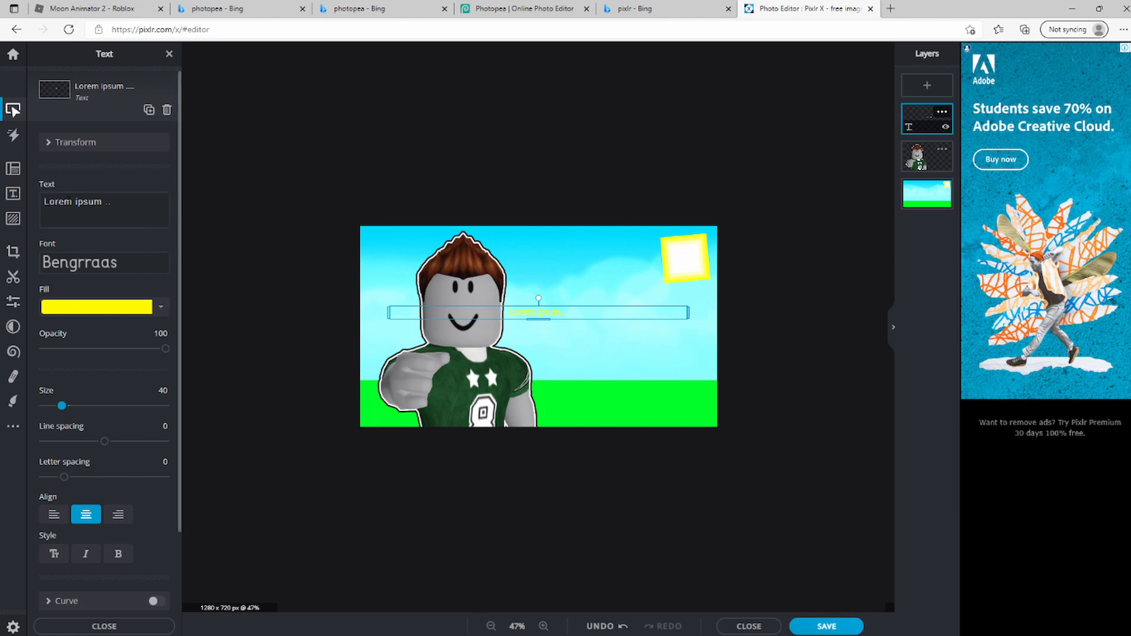
- Set the text size to 175 and replace the placeholder wording with "Thumbnail"
left_click_drag(63, 411, 99, 406)
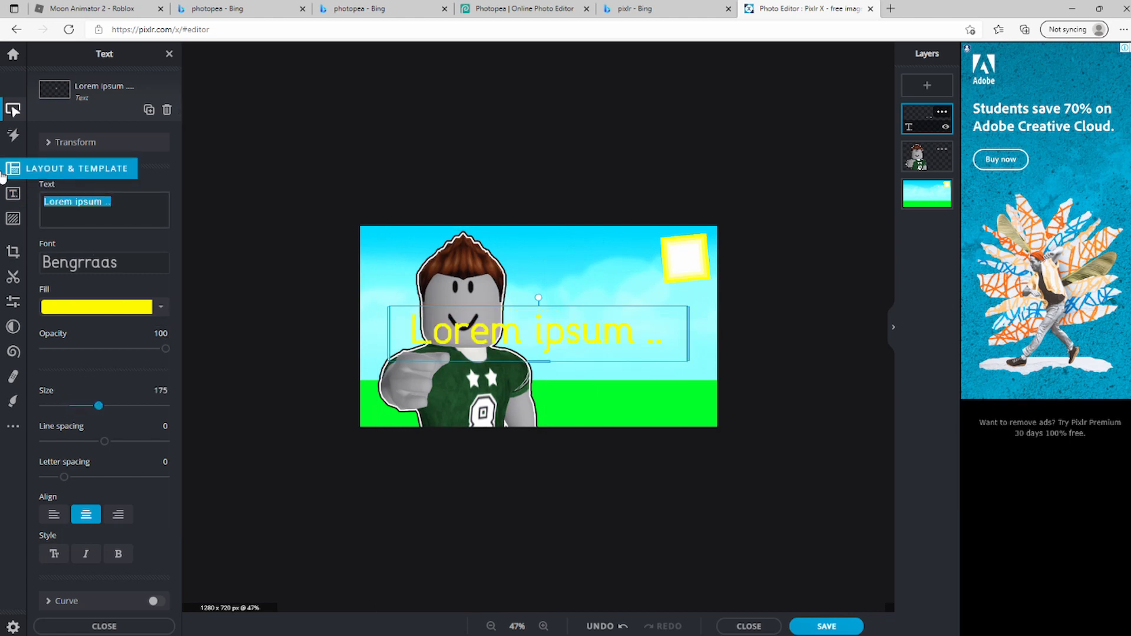
type("Thumbnail")
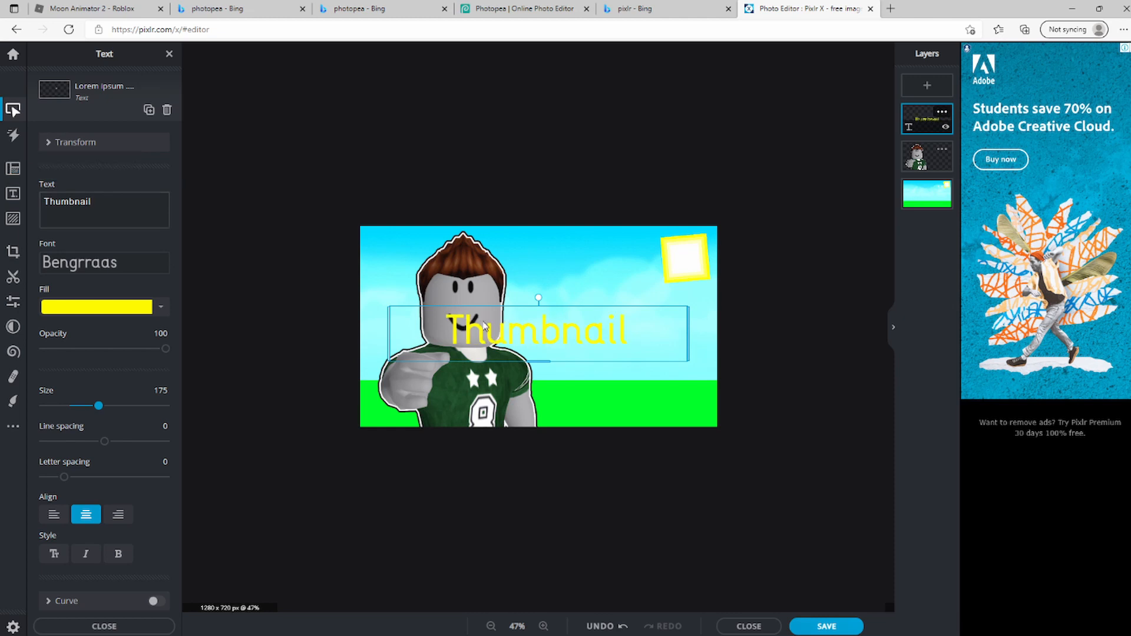
- Give the "Thumbnail" text a black (#000000) outline and move it to the upper right of the thumbnail, over the sun
scroll(114, 476, "down", 3)
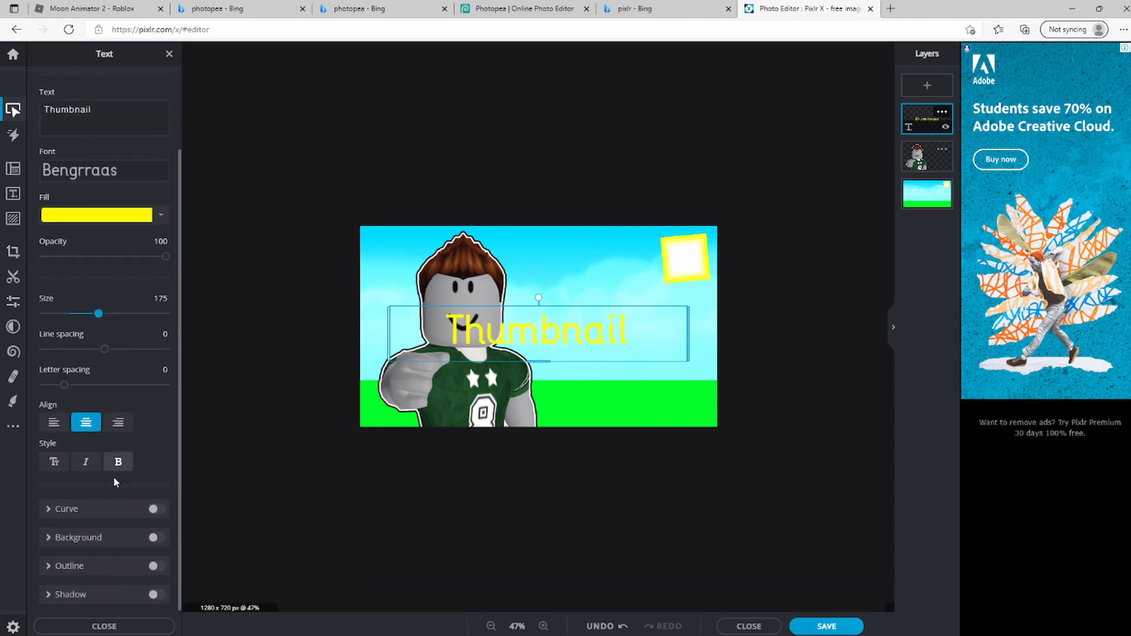
left_click(155, 563)
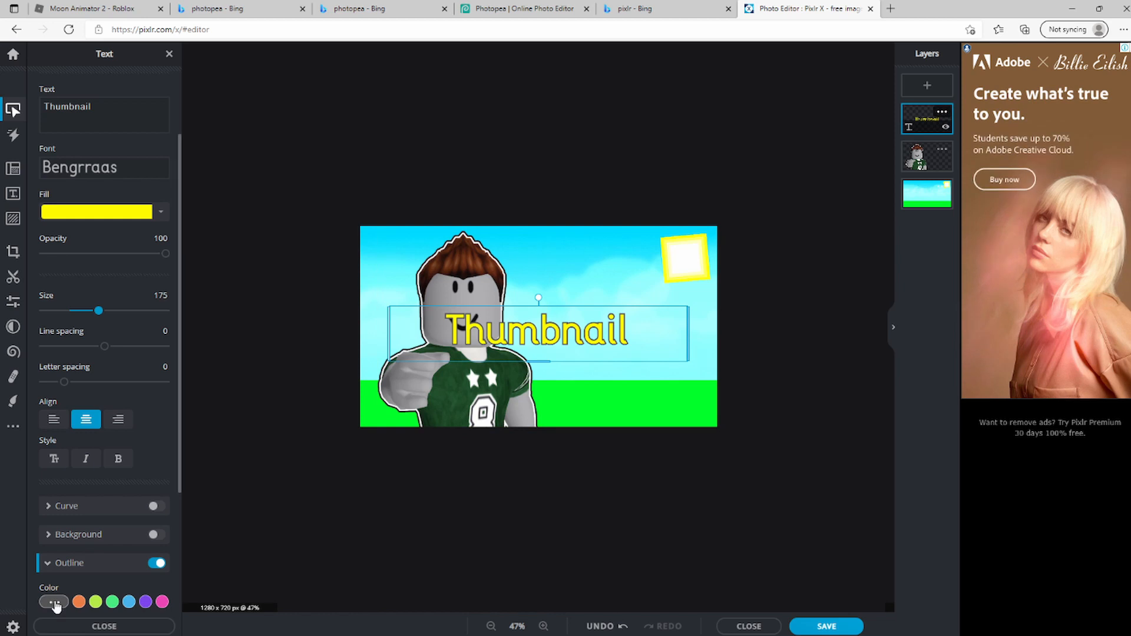
scroll(73, 592, "down", 3)
left_click(54, 421)
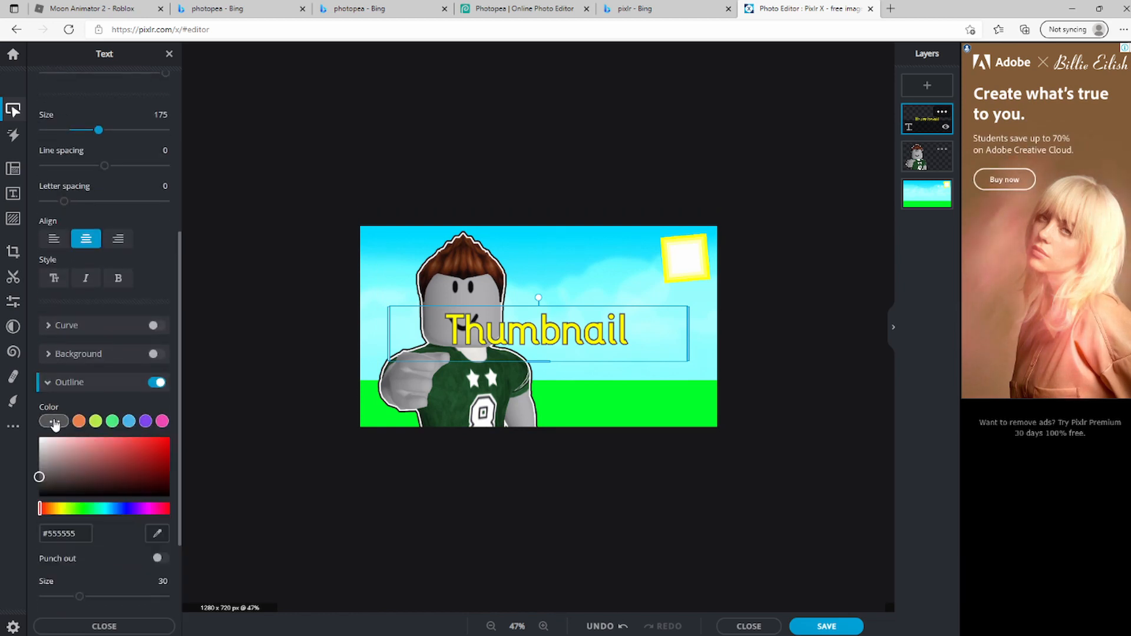
left_click_drag(103, 459, 37, 499)
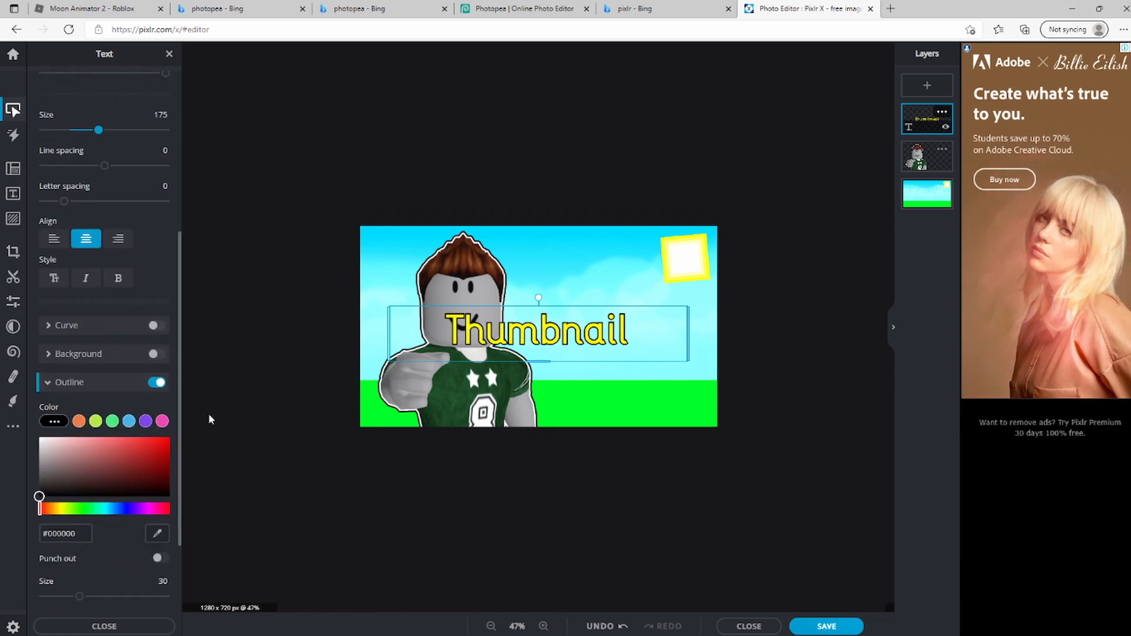
left_click_drag(536, 332, 606, 265)
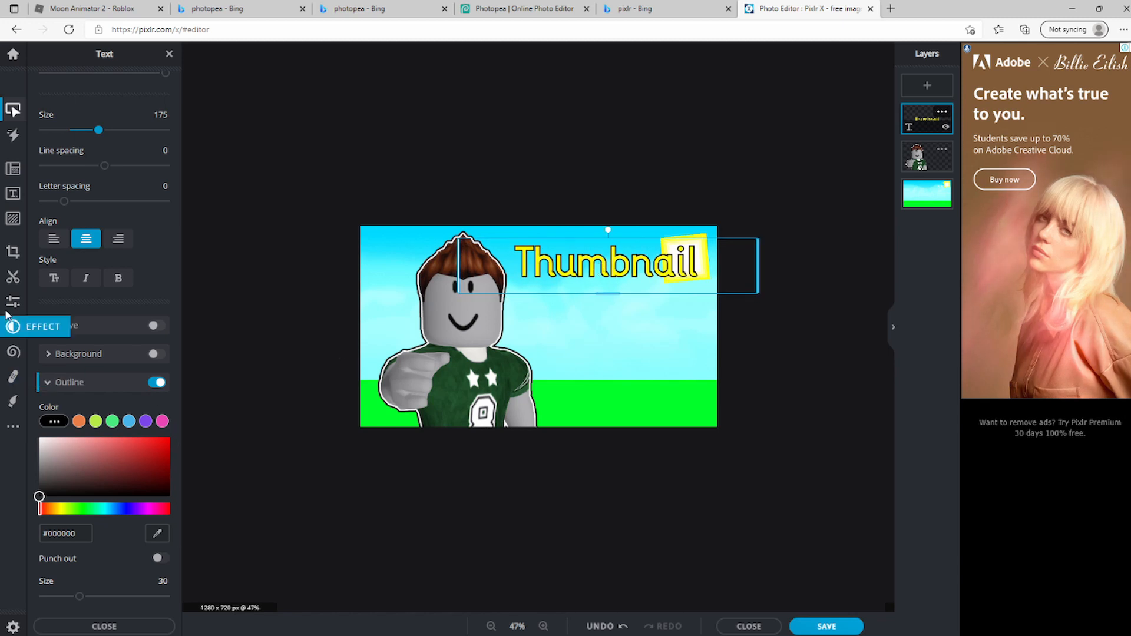
- Change the "Thumbnail" text's font from the font list to Transat_bold-wel
scroll(106, 157, "up", 10)
left_click(116, 263)
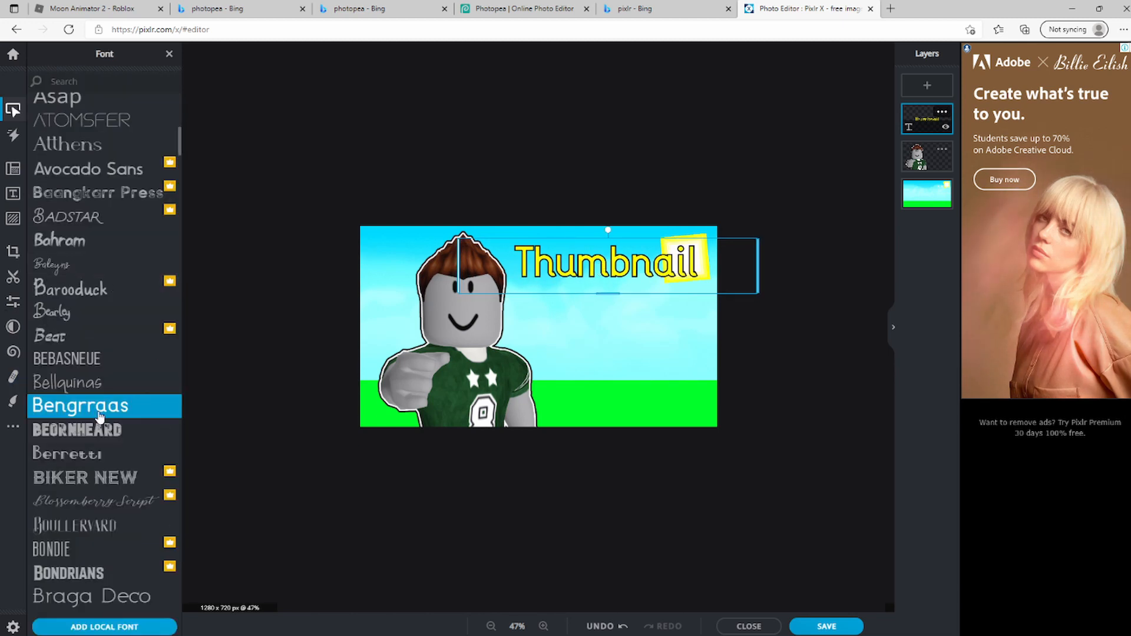
scroll(101, 416, "down", 6)
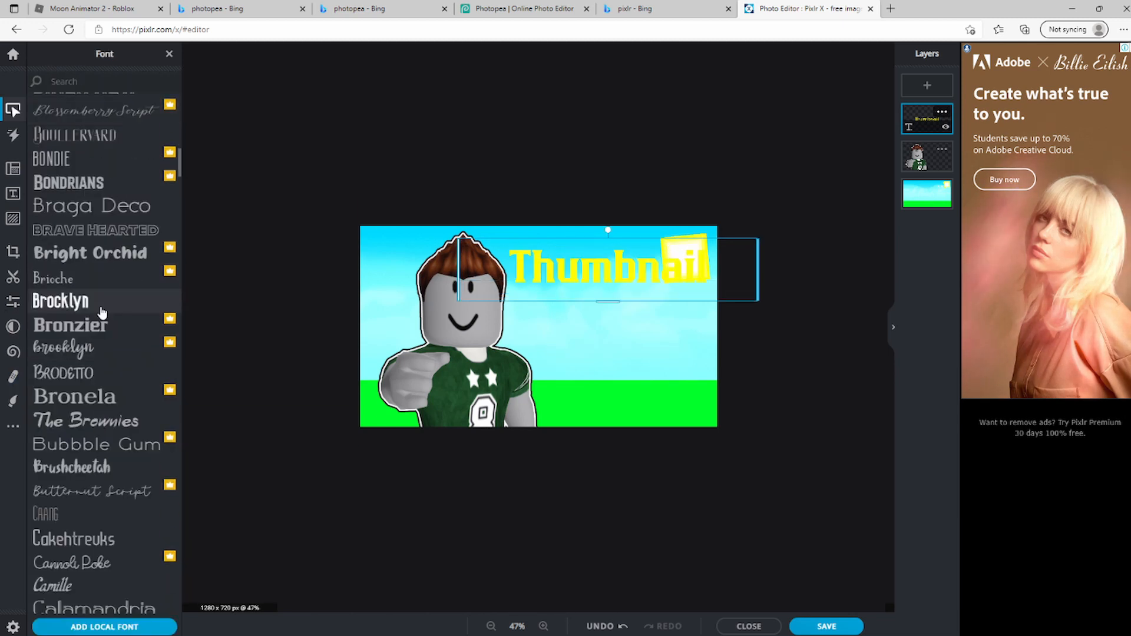
scroll(101, 294, "up", 15)
left_click(105, 107)
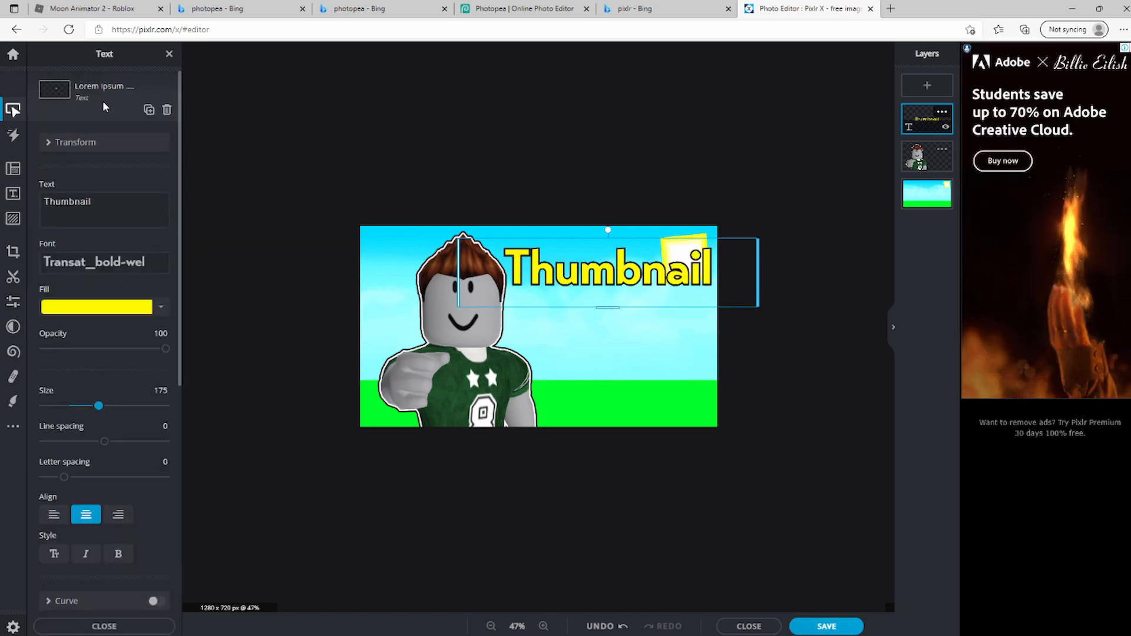
- Reposition the "Thumbnail" text, set its size to 190 and rotate it steeply so it rises toward the sun
left_click_drag(651, 270, 690, 316)
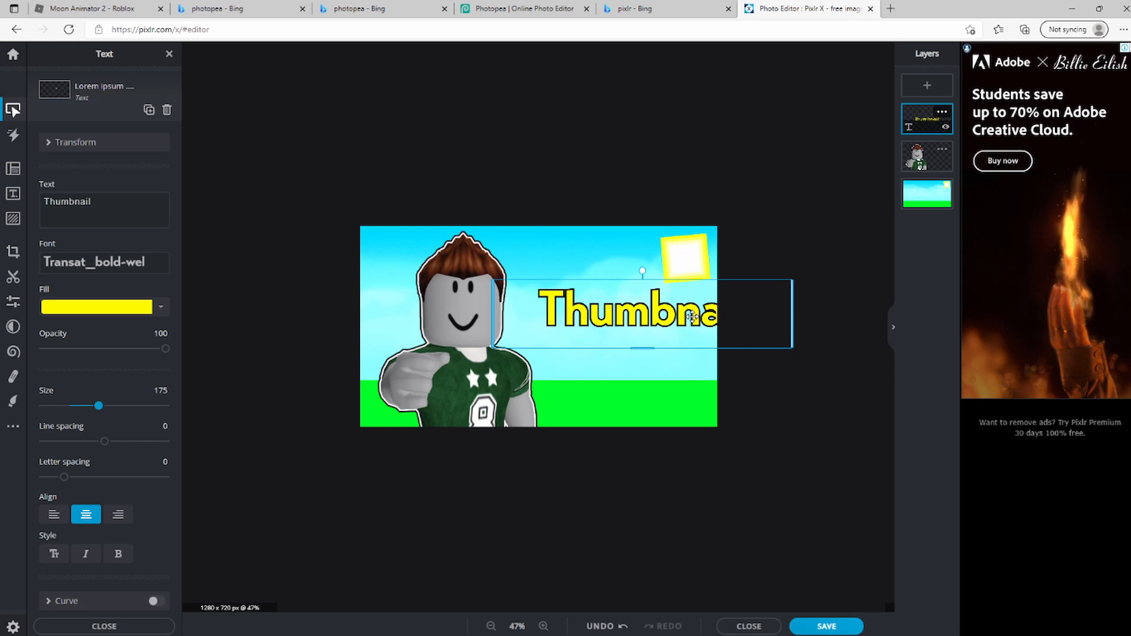
left_click_drag(691, 316, 621, 271)
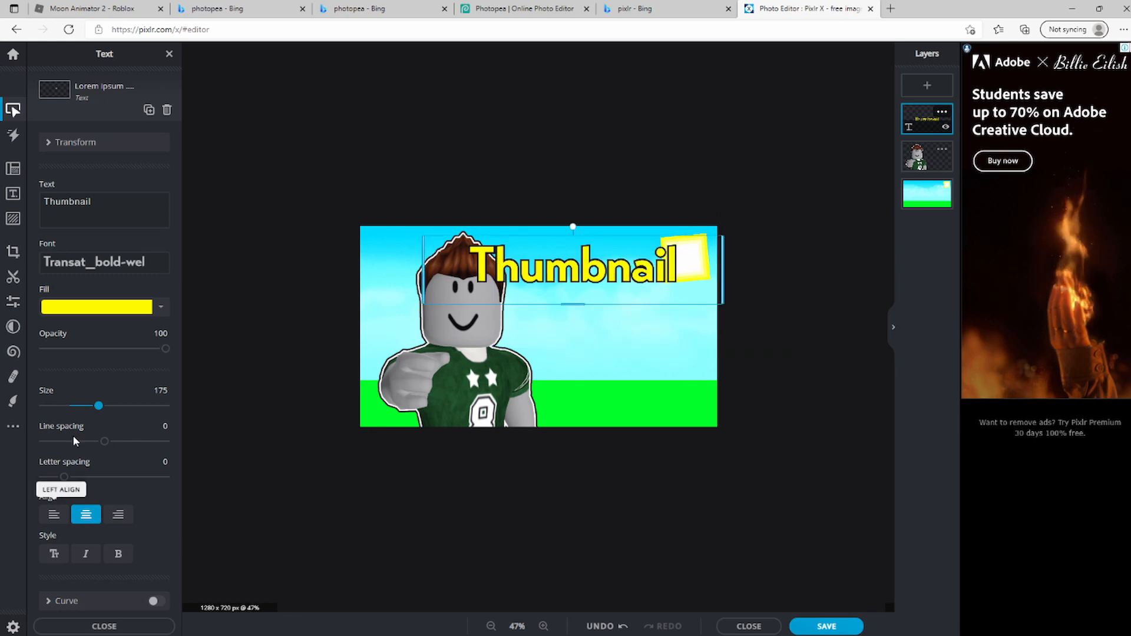
left_click_drag(99, 407, 100, 407)
mouse_move(576, 247)
left_mouse_down()
mouse_move(584, 261)
mouse_move(563, 255)
left_mouse_up()
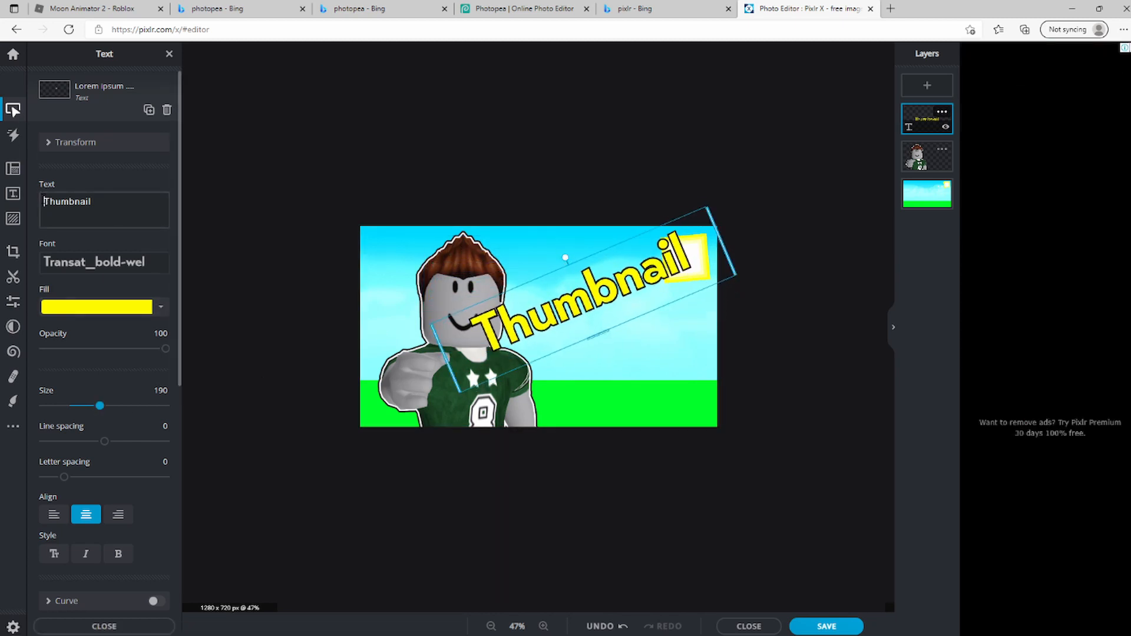
- Replace the title's wording with "- Cool"
type("-")
key("ctrl+a")
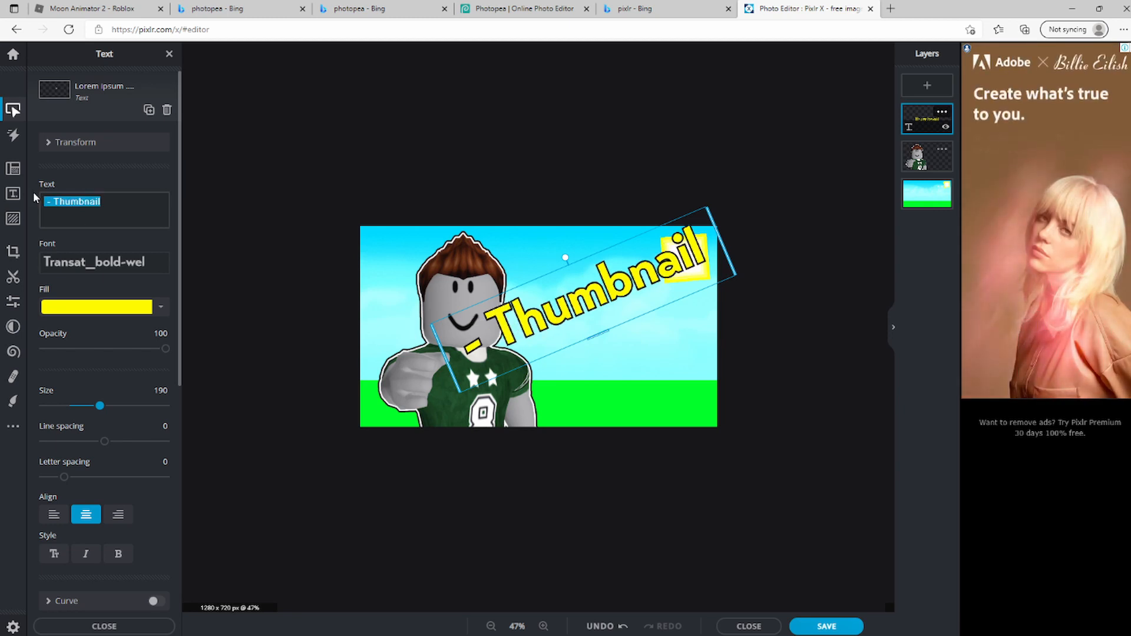
left_click_drag(35, 198, 53, 196)
type("Cool")
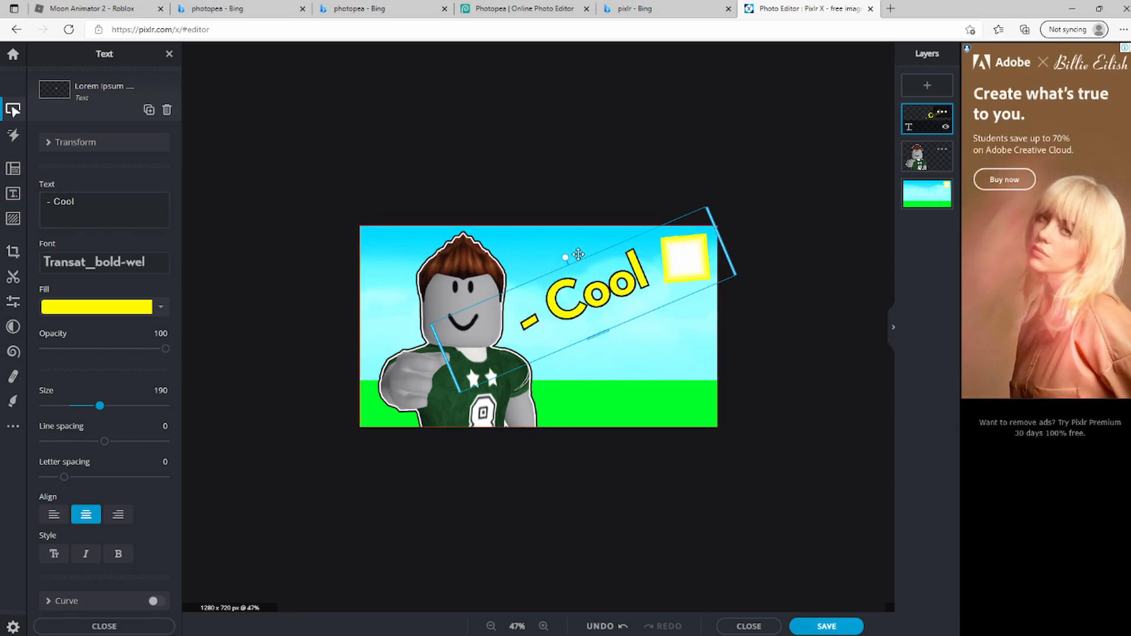
- Reduce the tilt of the "- Cool" text, shift it slightly and enlarge it to size 305
left_click_drag(567, 257, 575, 255)
left_click_drag(598, 307, 599, 295)
left_click(701, 495)
scroll(650, 466, "down", 2)
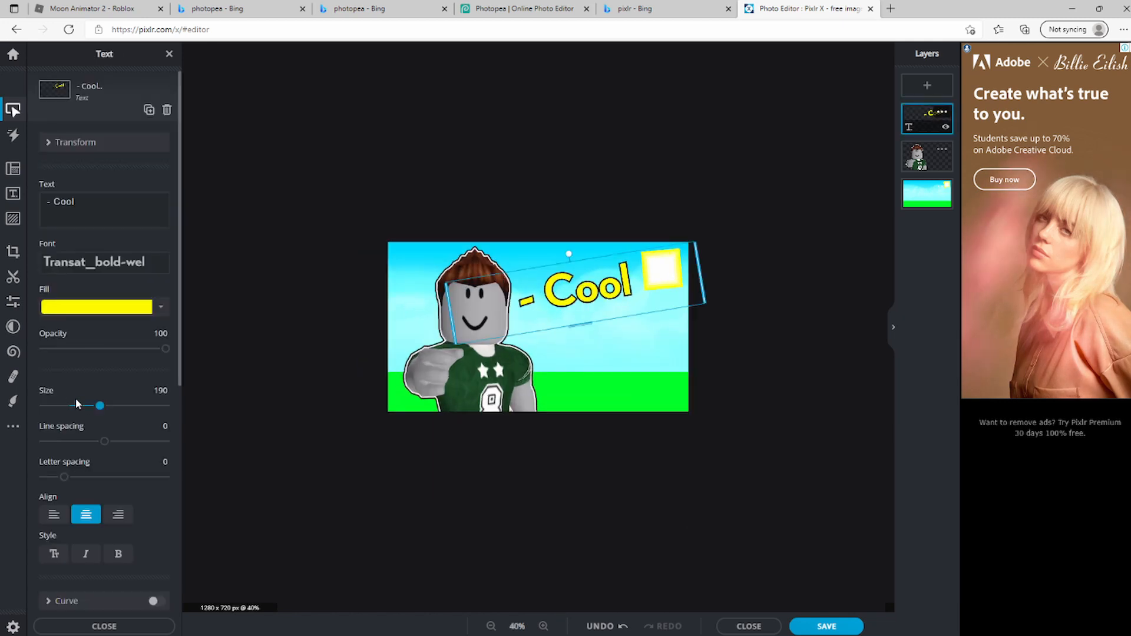
left_click_drag(99, 406, 109, 406)
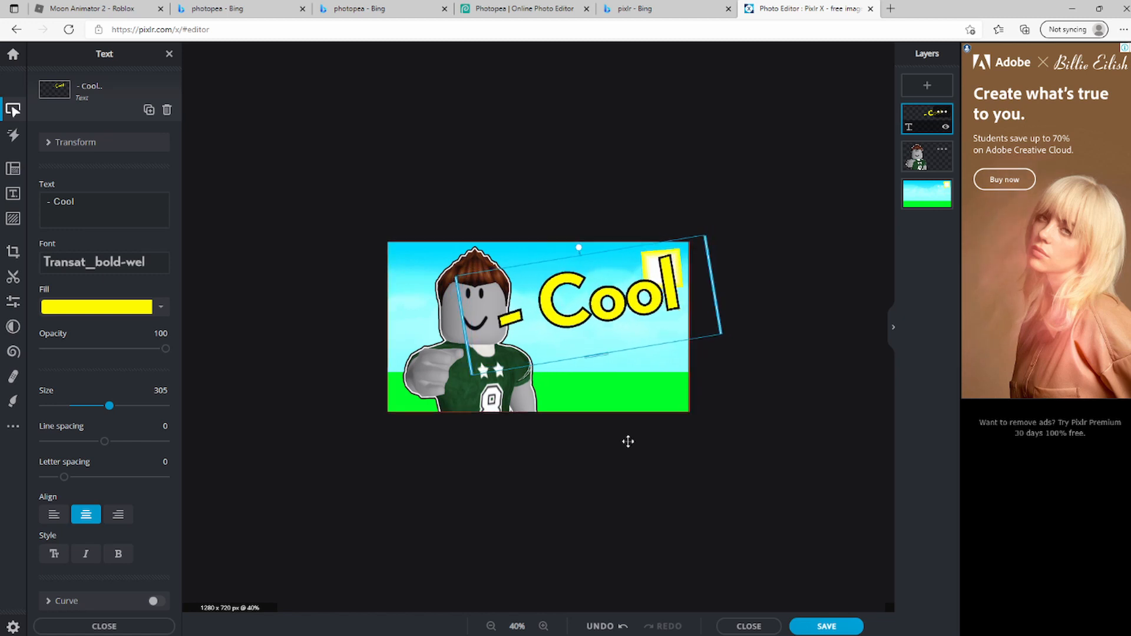
left_click(612, 494)
- Change the title's wording to "Thumbnail" at size 210, slightly tilted across the top of the thumbnail over the character's hair
left_click_drag(405, 383, 543, 567)
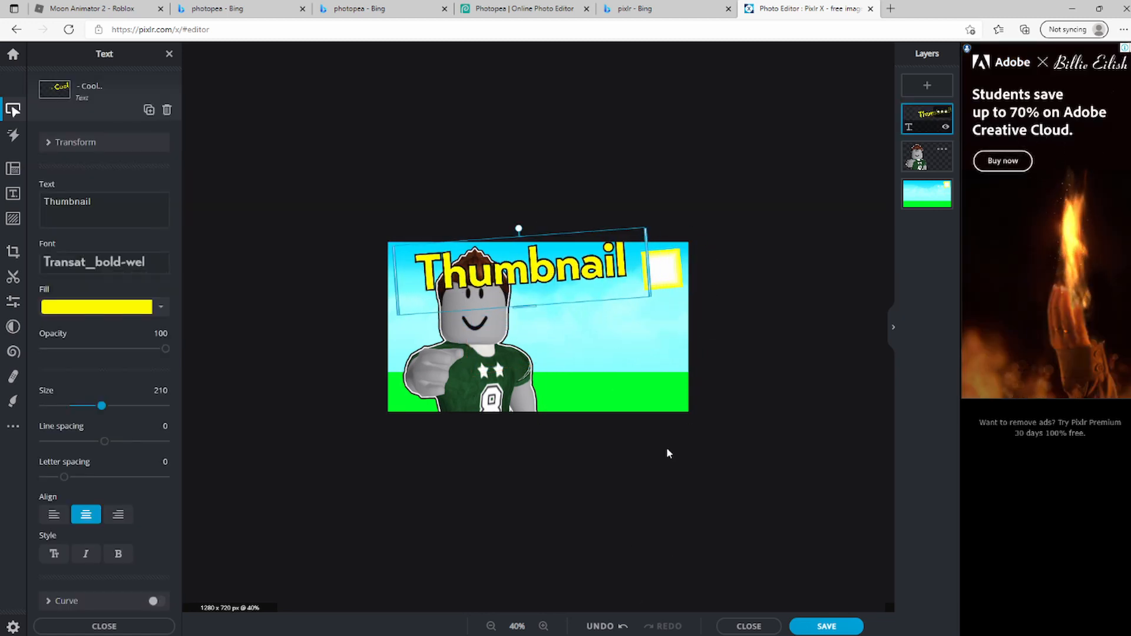
left_click(664, 507)
scroll(751, 328, "up", 2)
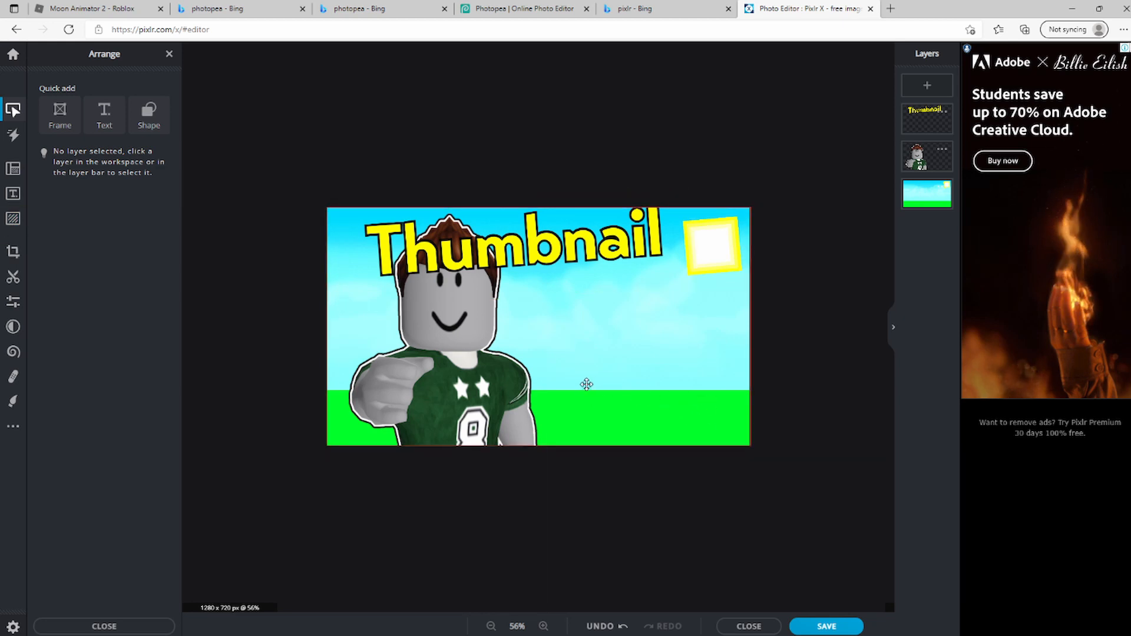
- Change the title's wording to "The End" at size 275, tilted slightly upward across the middle, and place the background layer above the character
left_click_drag(436, 364, 475, 378)
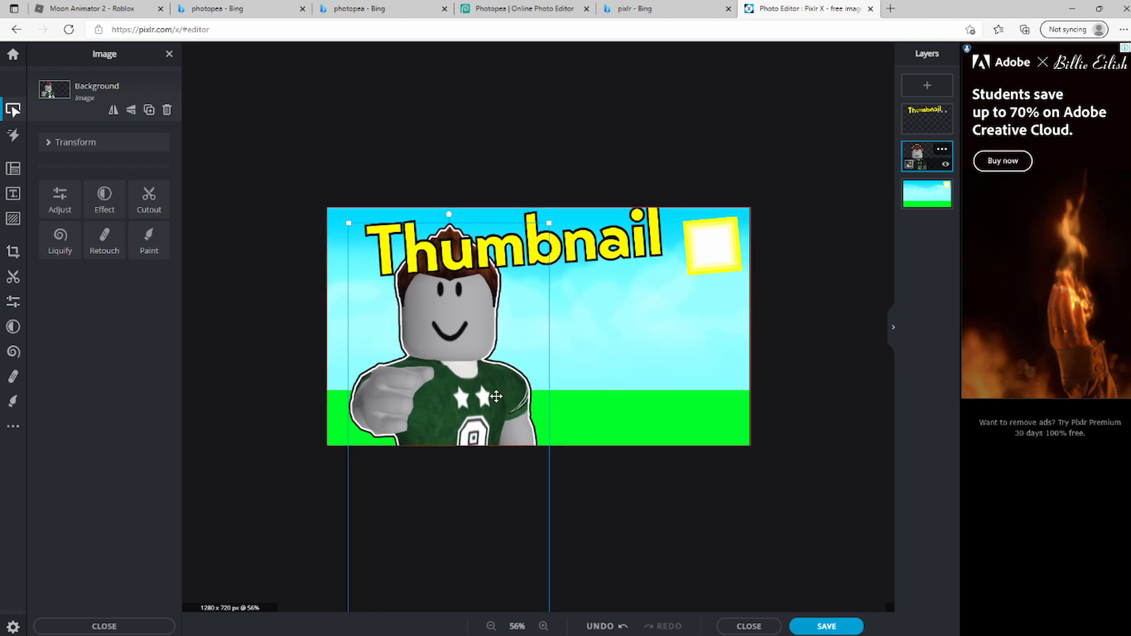
left_click(595, 516)
scroll(595, 517, "down", 3)
scroll(595, 516, "up", 2)
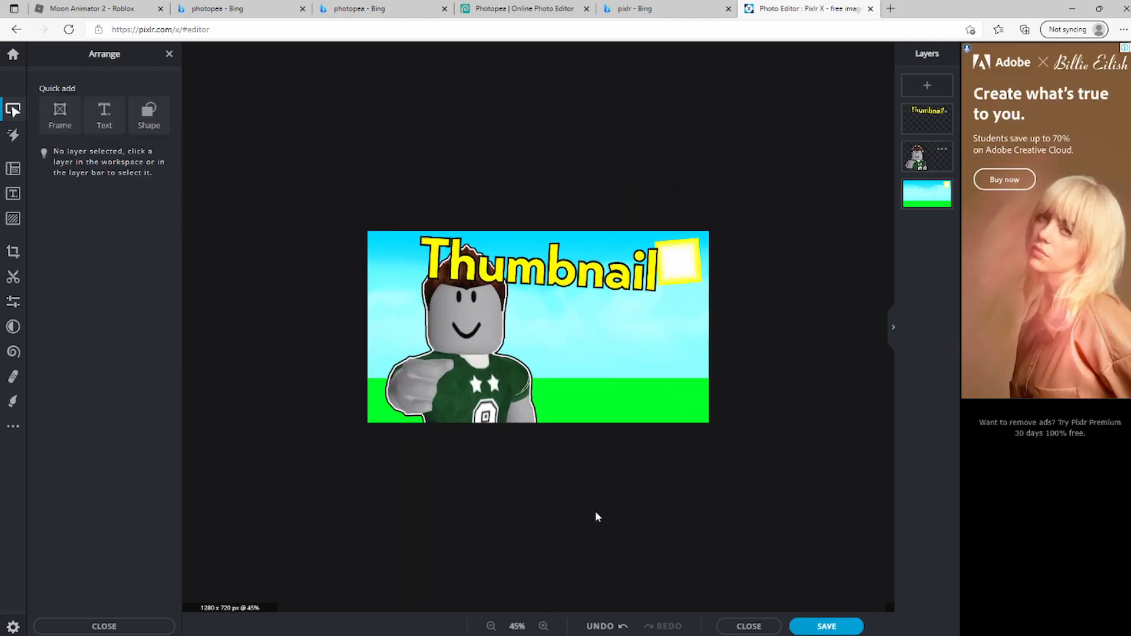
left_click(538, 220)
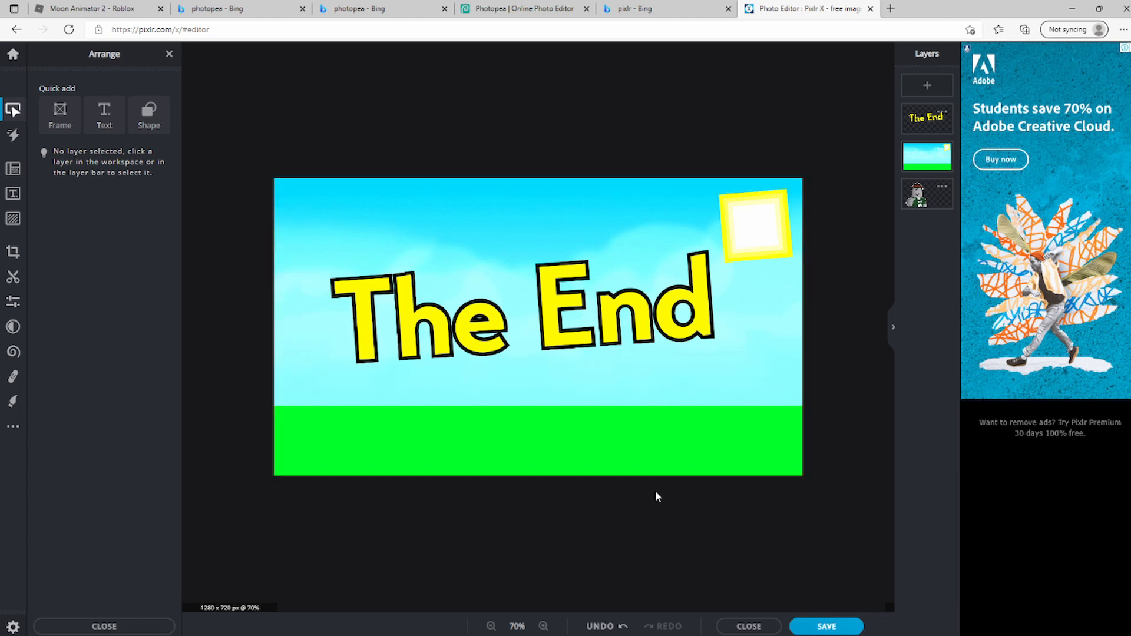
- Set the JPG export quality to 100% and return to the editor without saving
left_click(822, 626)
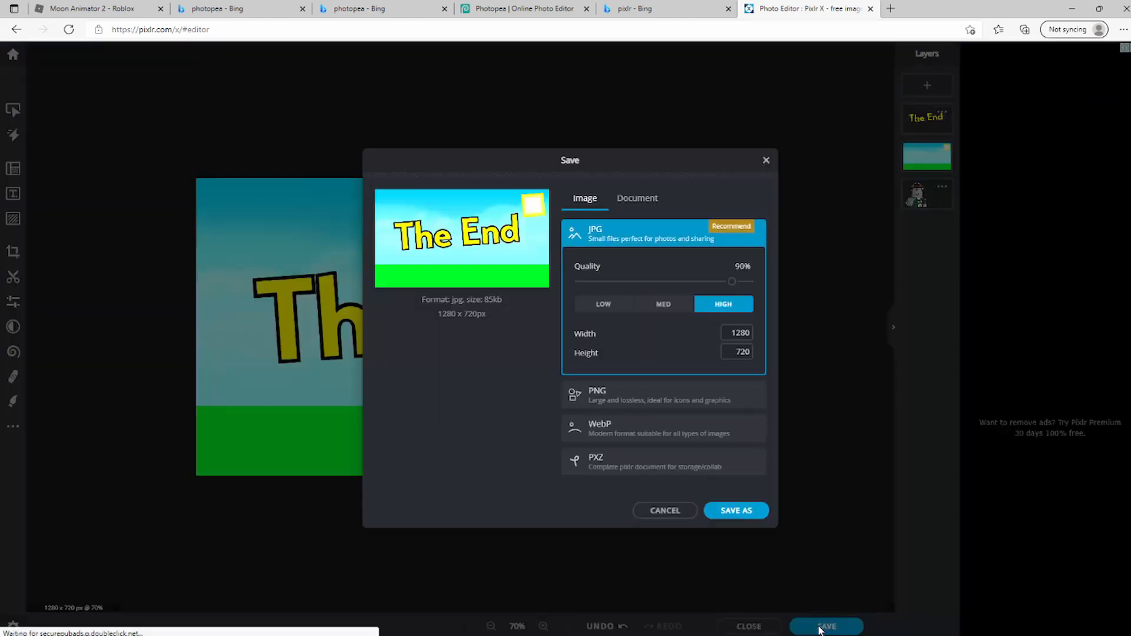
left_click_drag(736, 284, 801, 283)
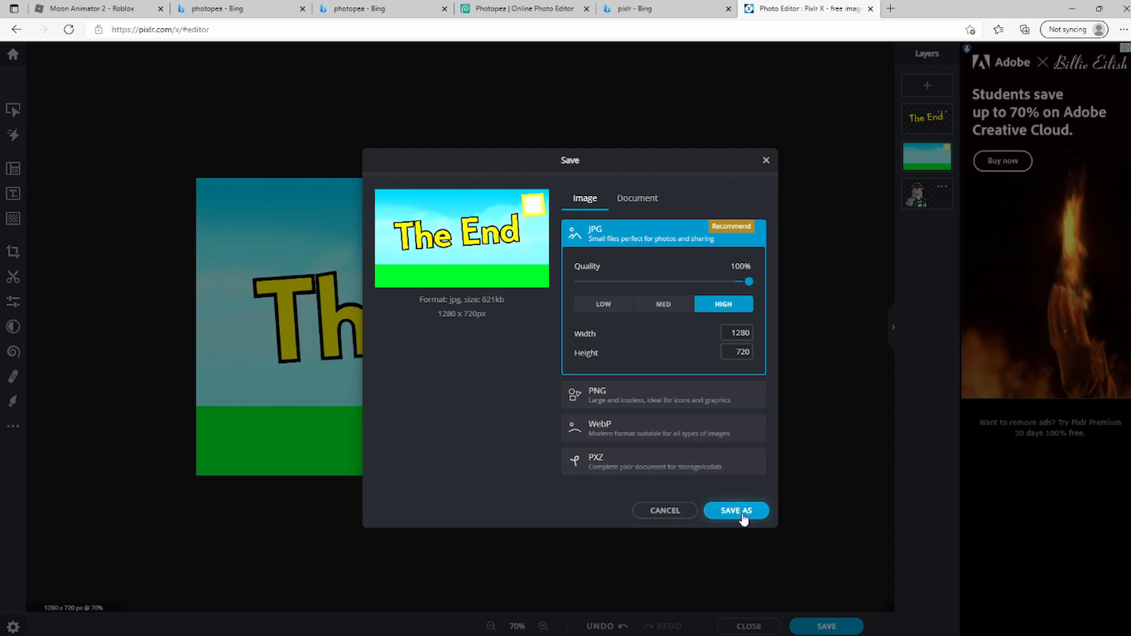
left_click(665, 511)
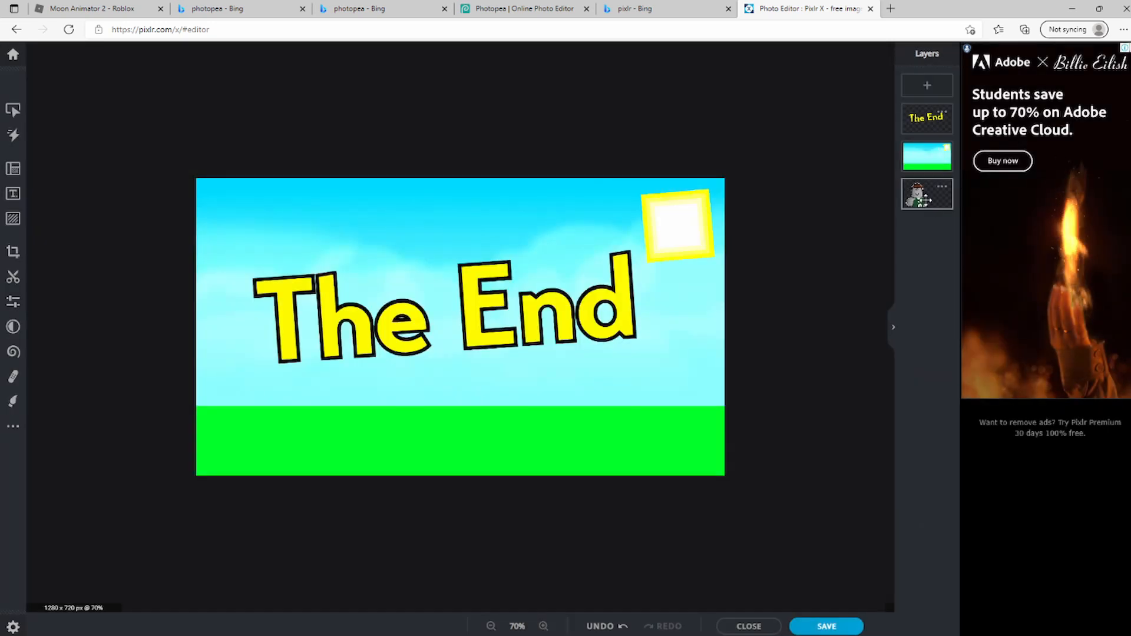
- Bring the character layer in front of the background and move "The End" to the upper right of the thumbnail, over the sun
left_click_drag(926, 200, 913, 167)
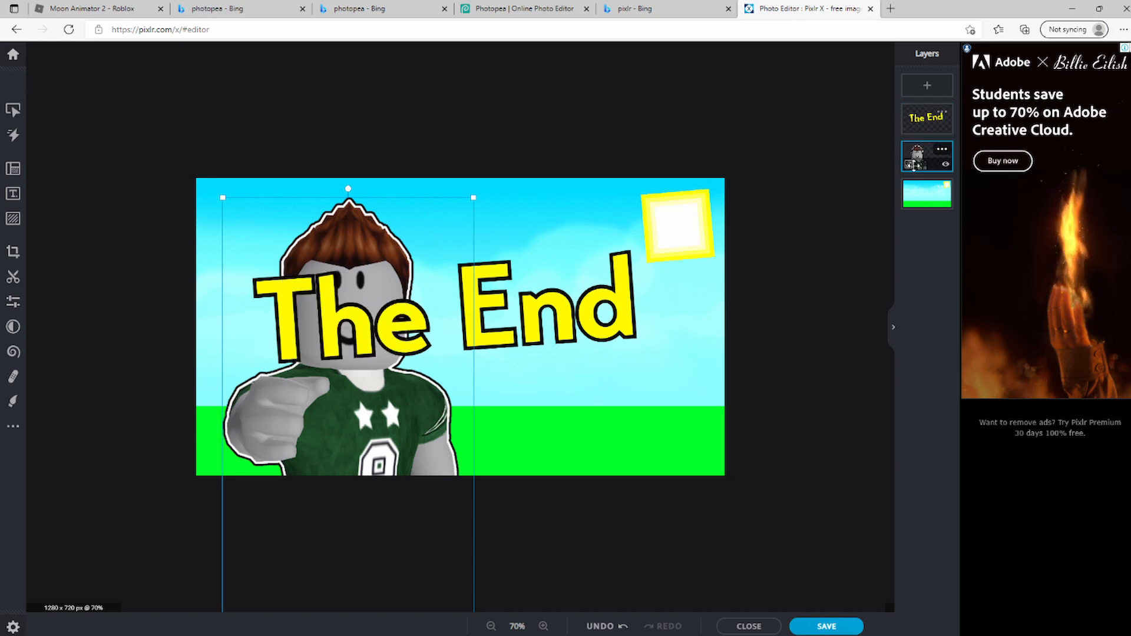
left_click(926, 118)
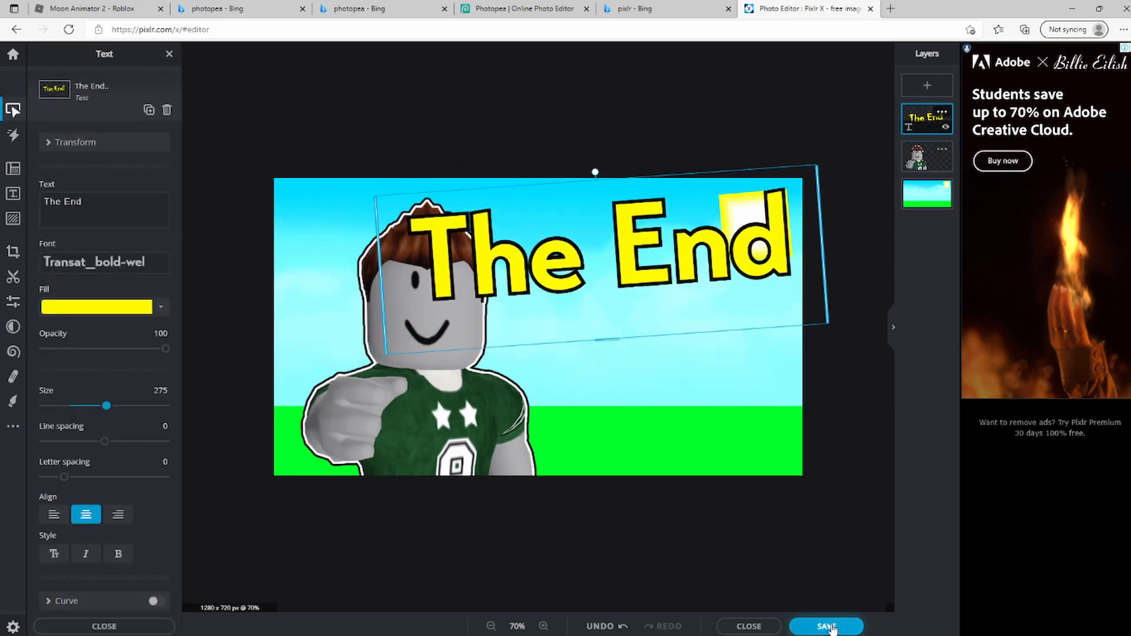
- Save the finished 1280 x 720 thumbnail as a JPG image in the Downloads folder
left_click(827, 627)
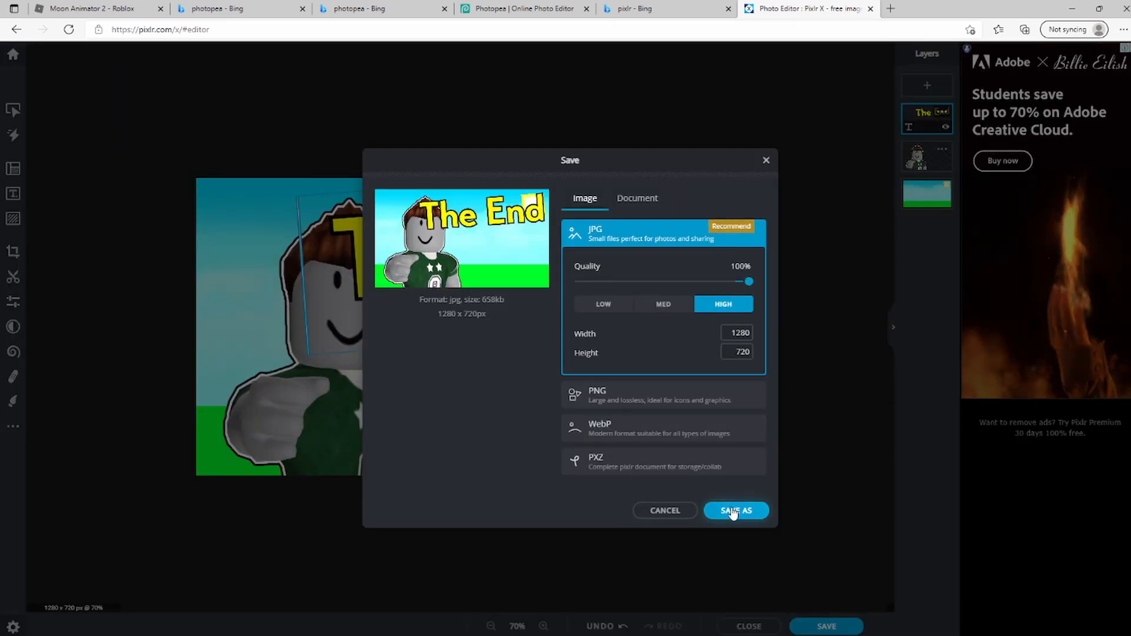
left_click(734, 512)
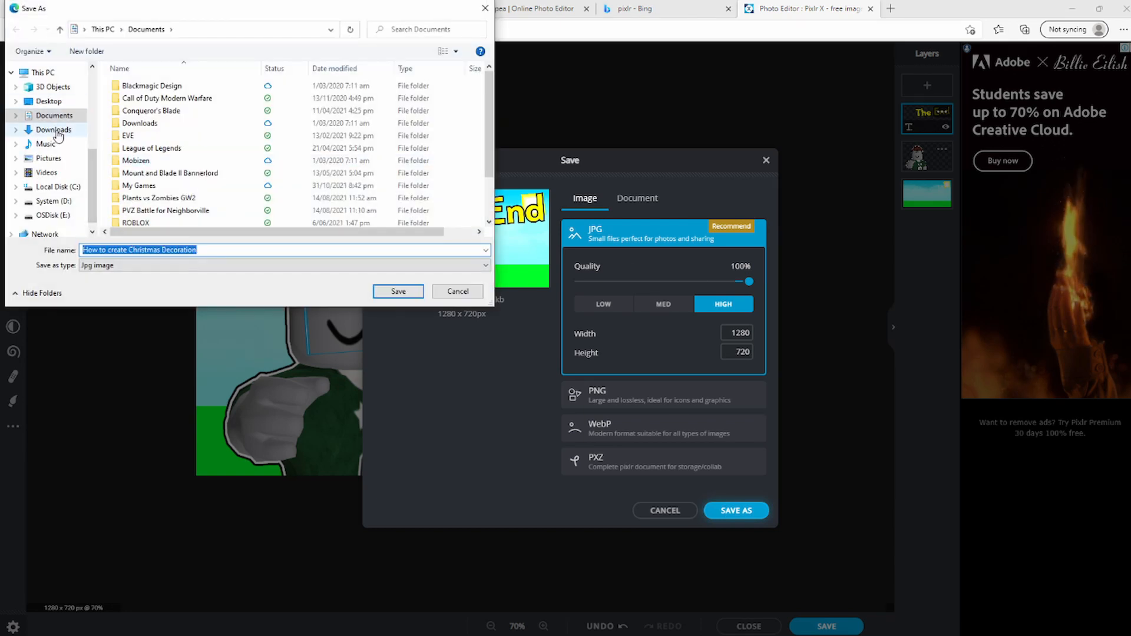
left_click(54, 129)
left_click(390, 292)
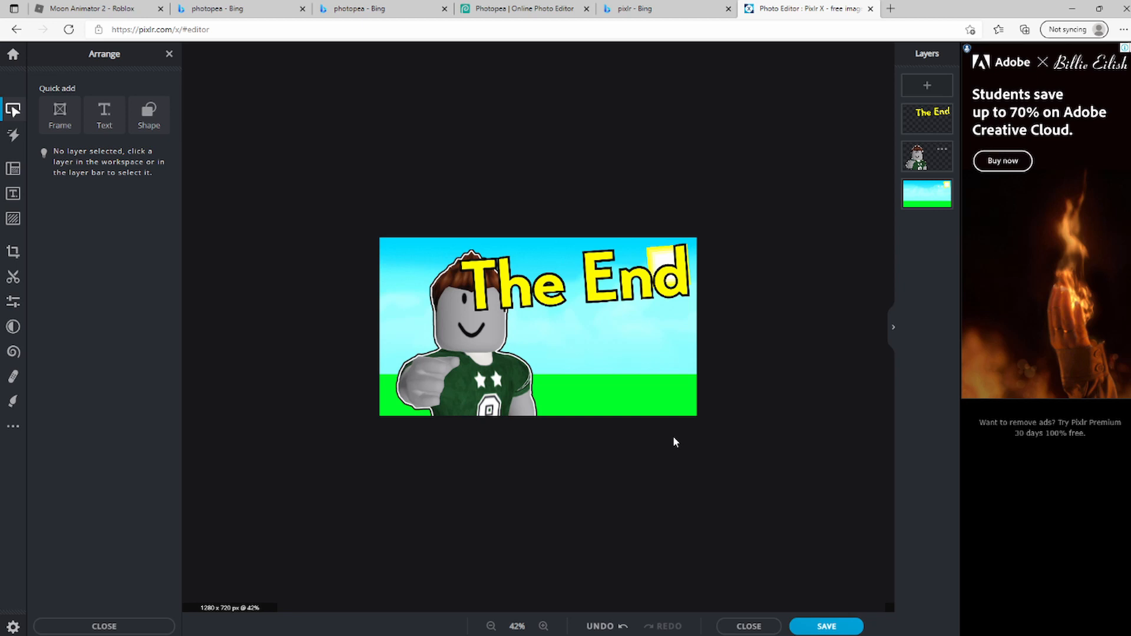
scroll(673, 436, "up", 2)
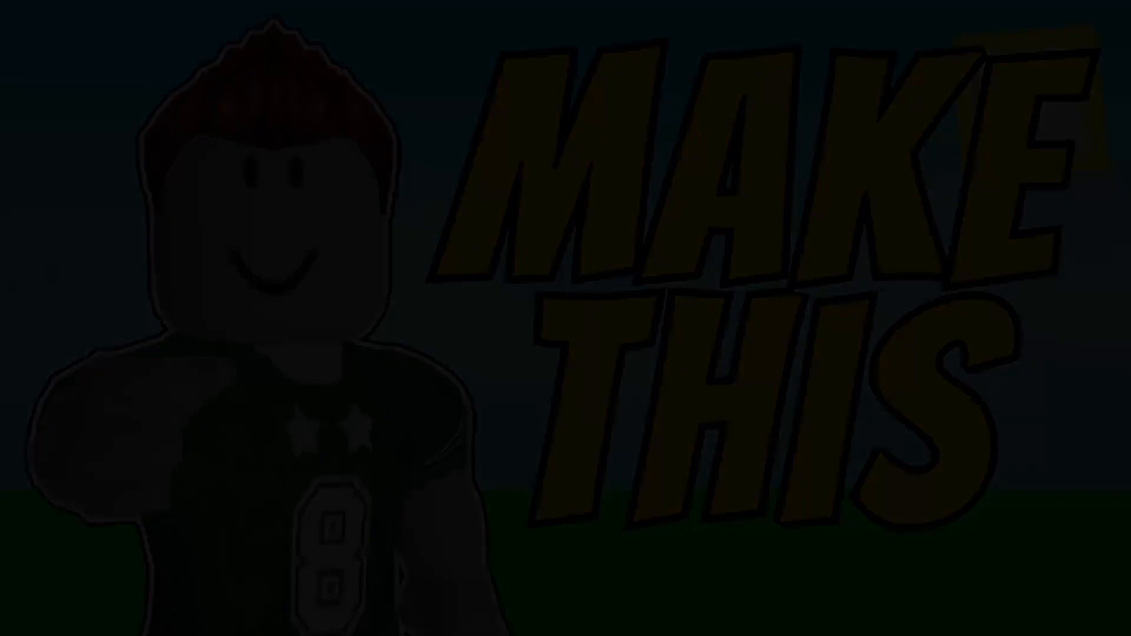